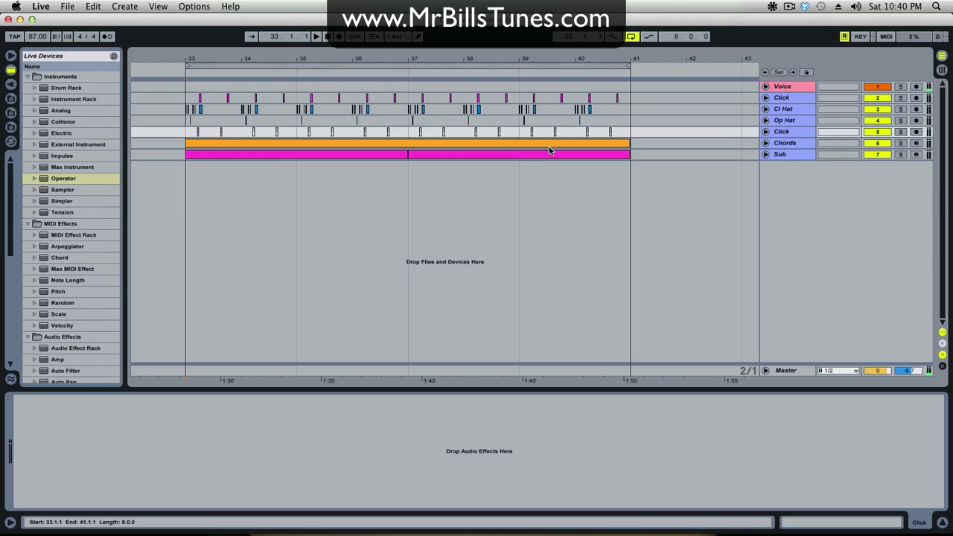
- Select the Chords track and play the looped section from bar 33 to bar 41
click(784, 142)
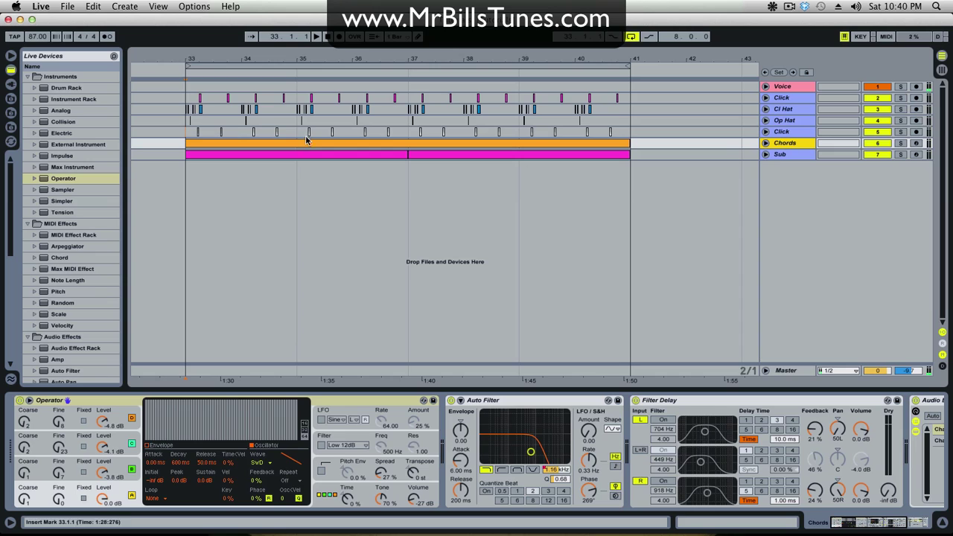
click(218, 144)
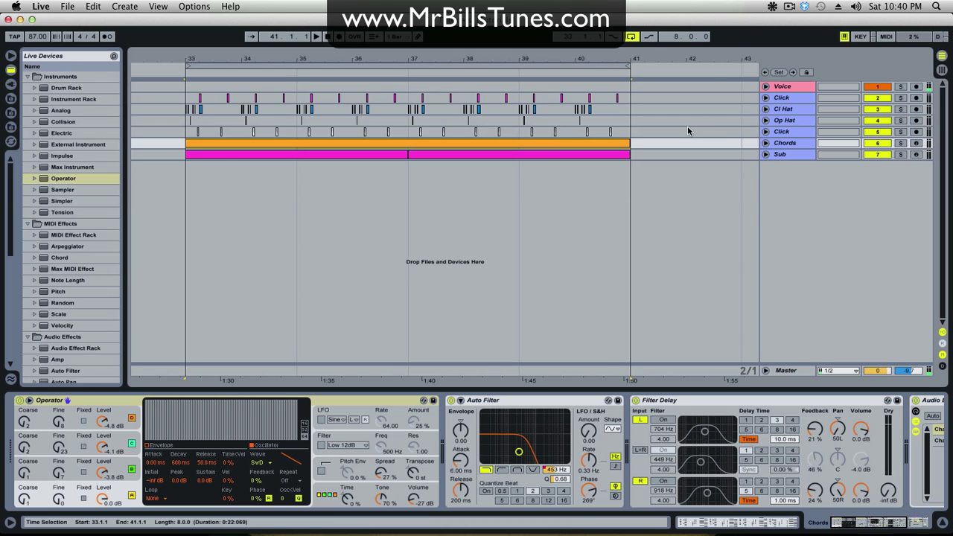
key(space)
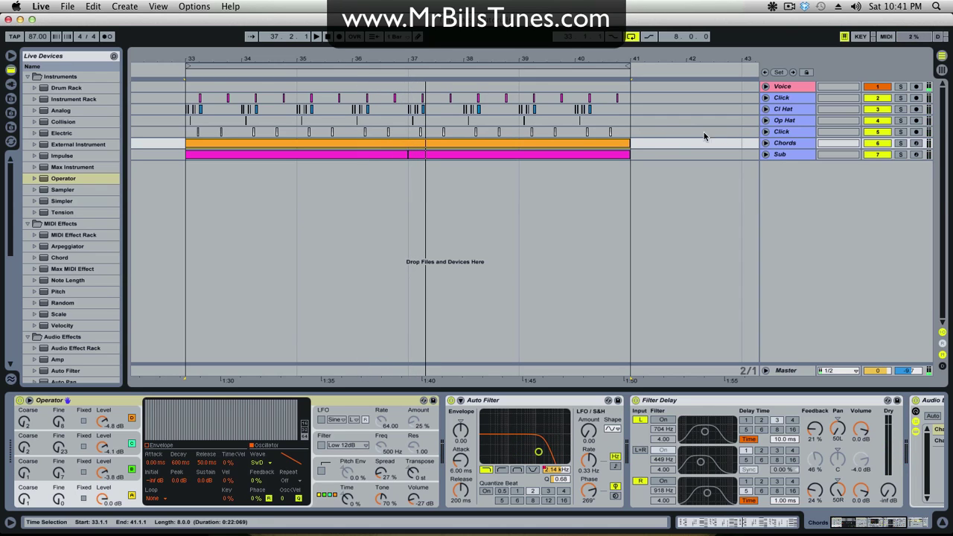
- Unfold the Chords track and solo it together with the Voice track
click(766, 144)
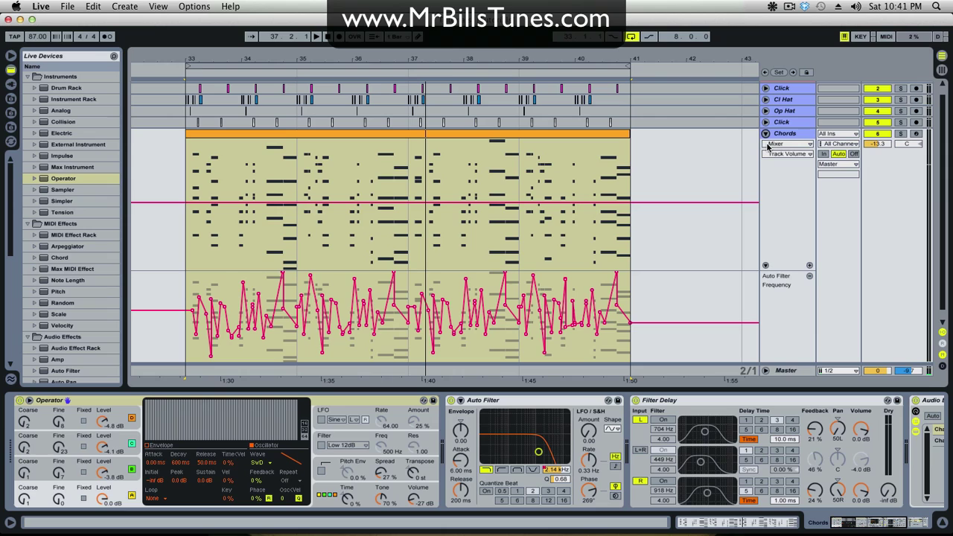
click(900, 134)
scroll(902, 126, up, 1)
click(902, 88)
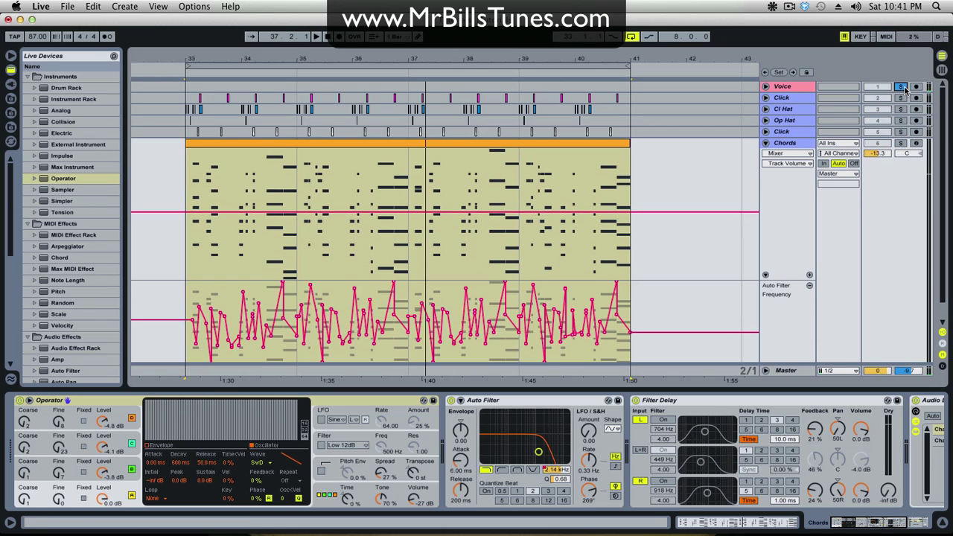
click(896, 141)
- Set the arrangement's fixed grid to 1 Bar
right_click(387, 203)
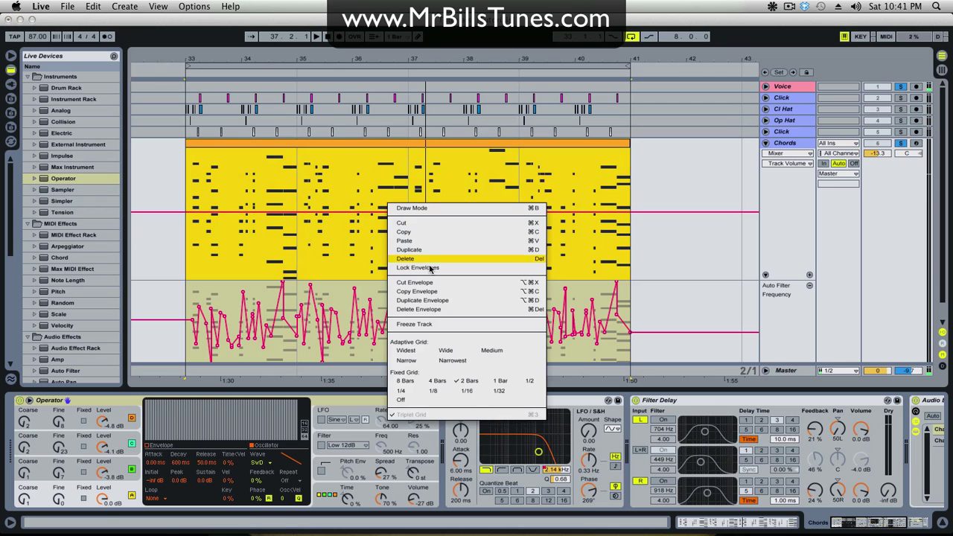
click(498, 380)
right_click(372, 204)
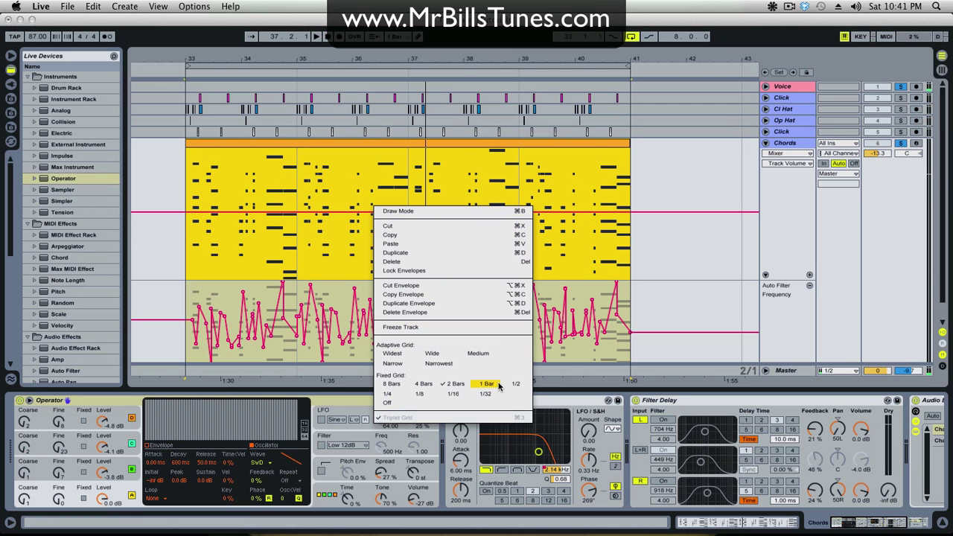
click(497, 381)
- Play the soloed tracks from bar 36, then clear the solos and fold the Chords track
click(355, 194)
key(space)
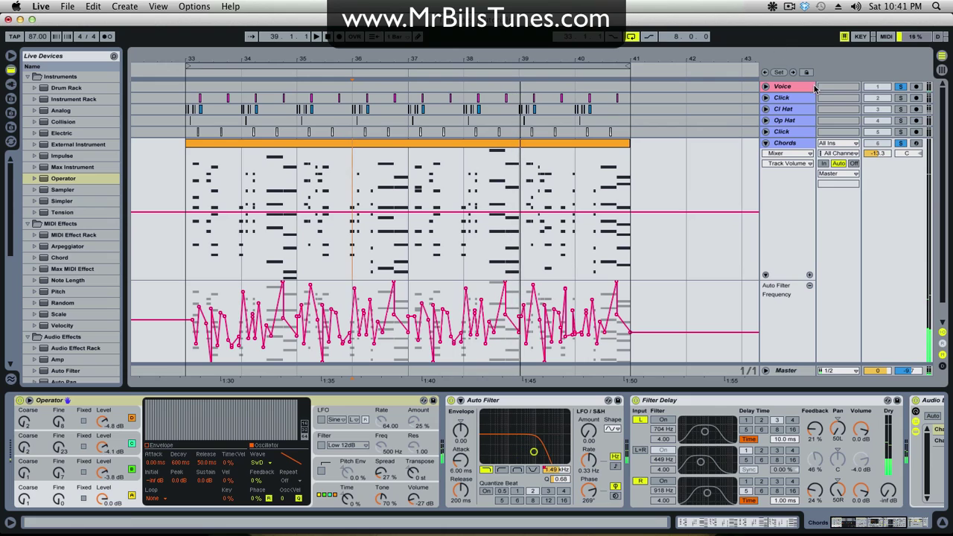
click(899, 144)
click(765, 143)
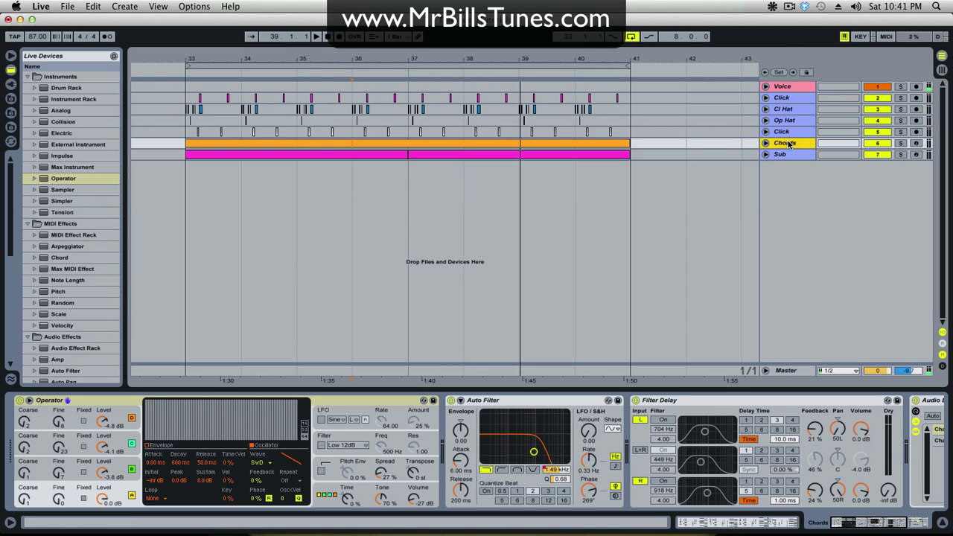
- Duplicate the Chords track below the Sub track and rename the copy Chords Glitch
drag(785, 154, 787, 167)
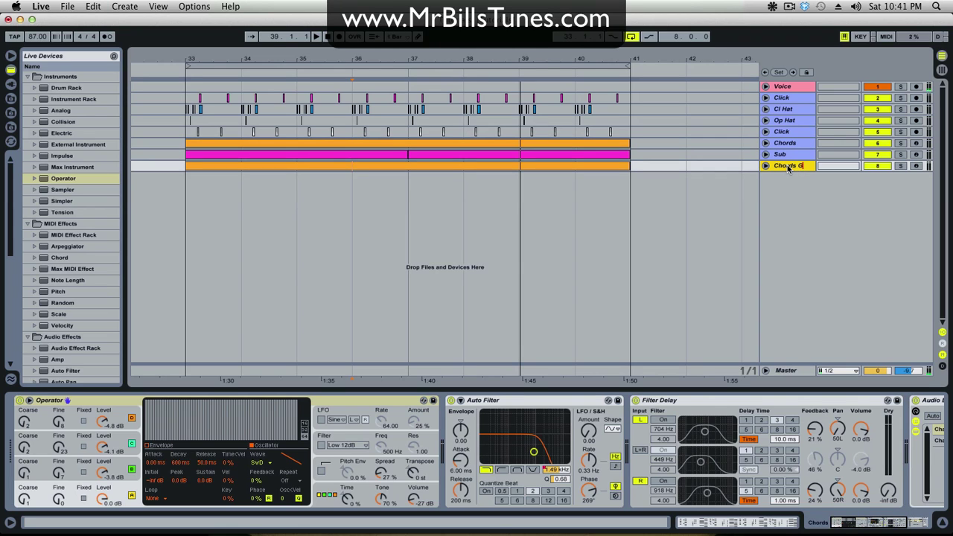
text(ch)
key(Return)
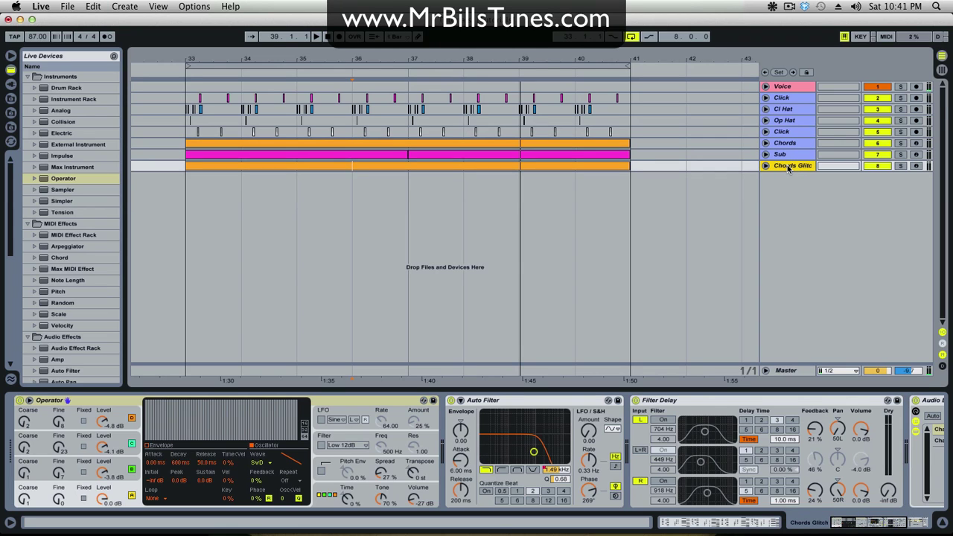
- Unfold the Chords Glitch track and collapse its Auto Filter, Filter Delay and Audio Effect Rack devices
key(Right)
drag(844, 524, 881, 521)
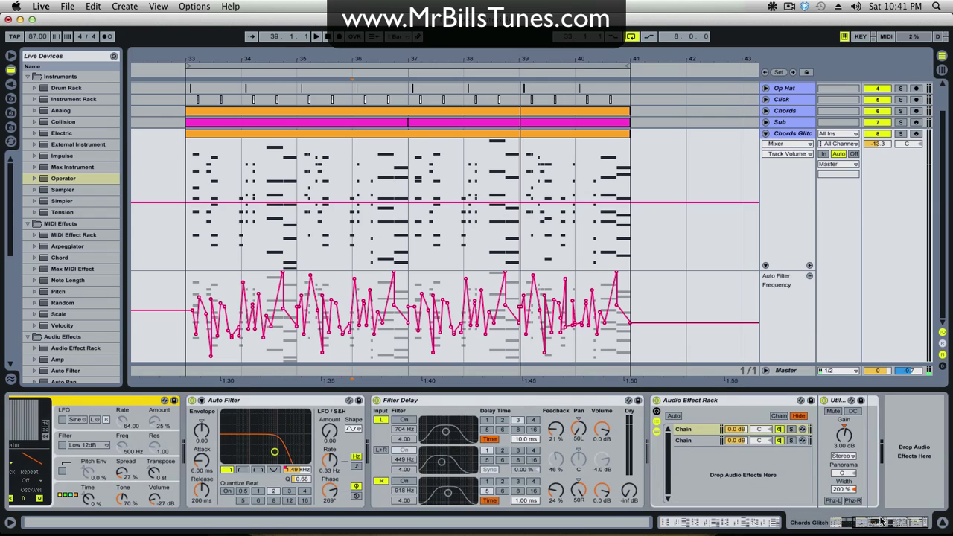
click(571, 408)
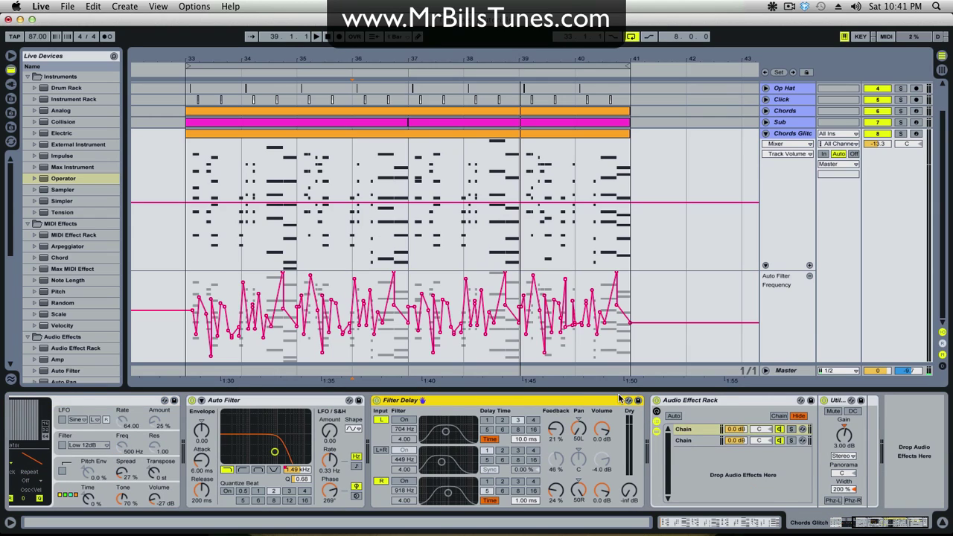
double_click(275, 403)
double_click(275, 402)
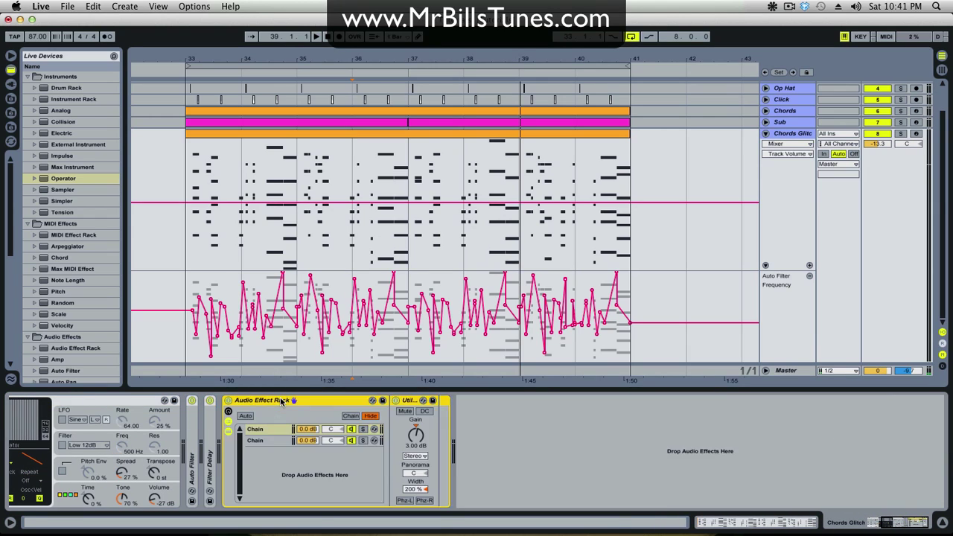
double_click(275, 402)
click(901, 525)
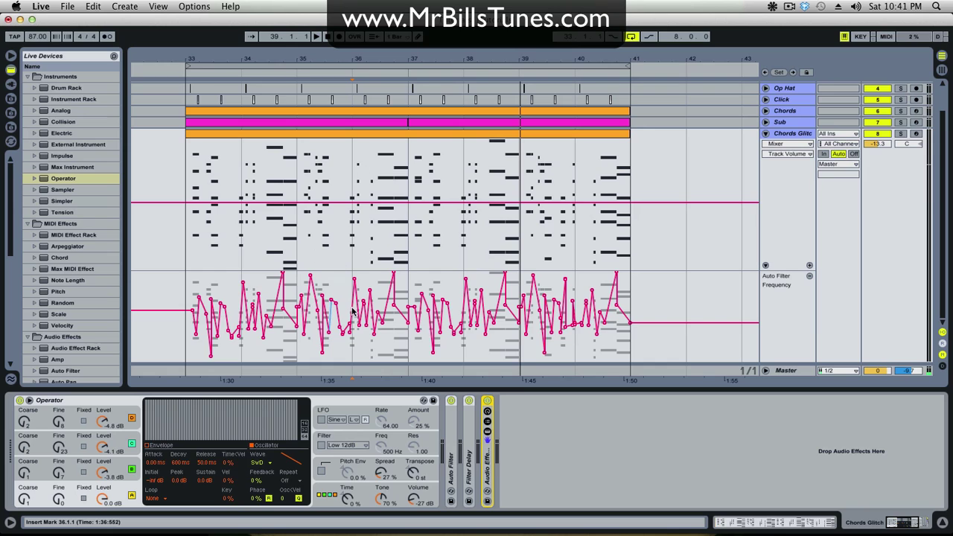
- Replace the Operator on the Chords Glitch track with the Zebra2 plug-in instrument
click(107, 407)
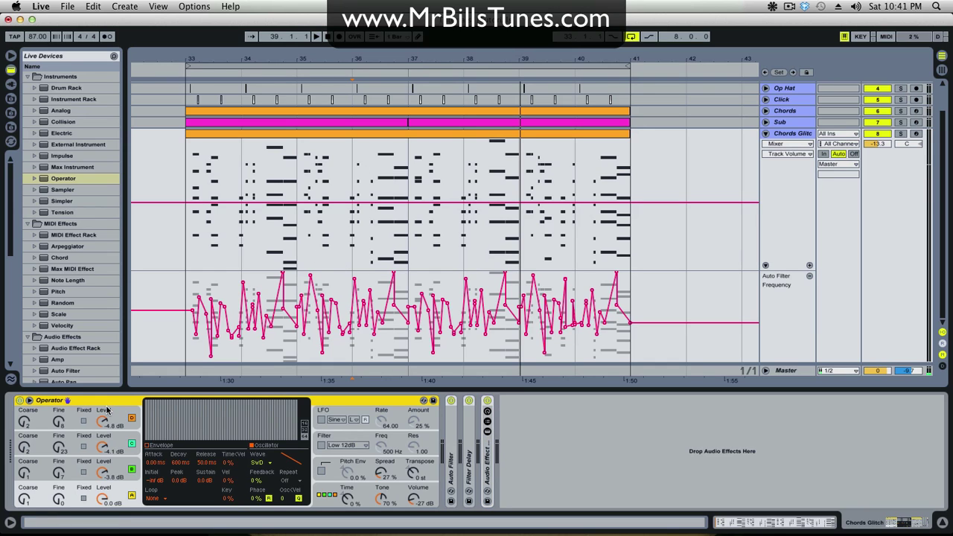
key(Delete)
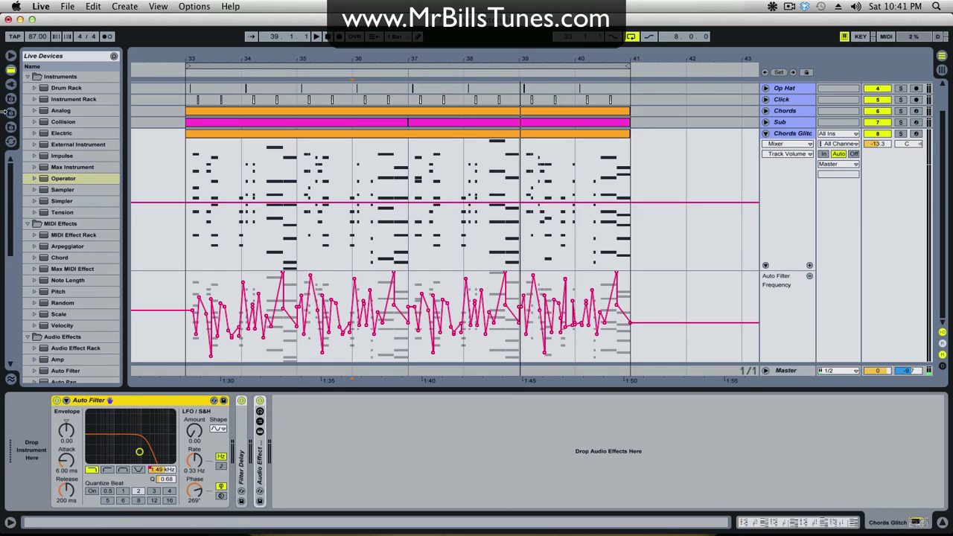
click(11, 84)
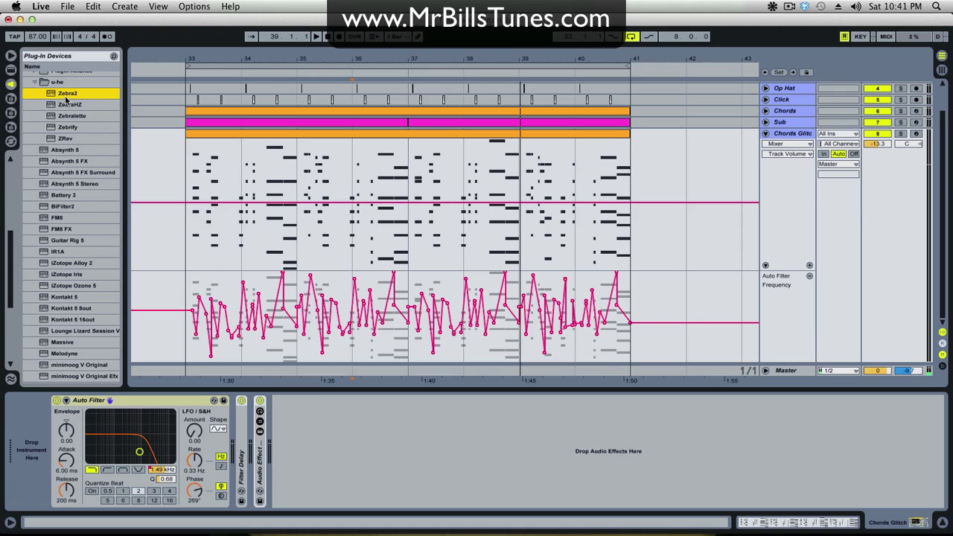
drag(66, 151, 38, 421)
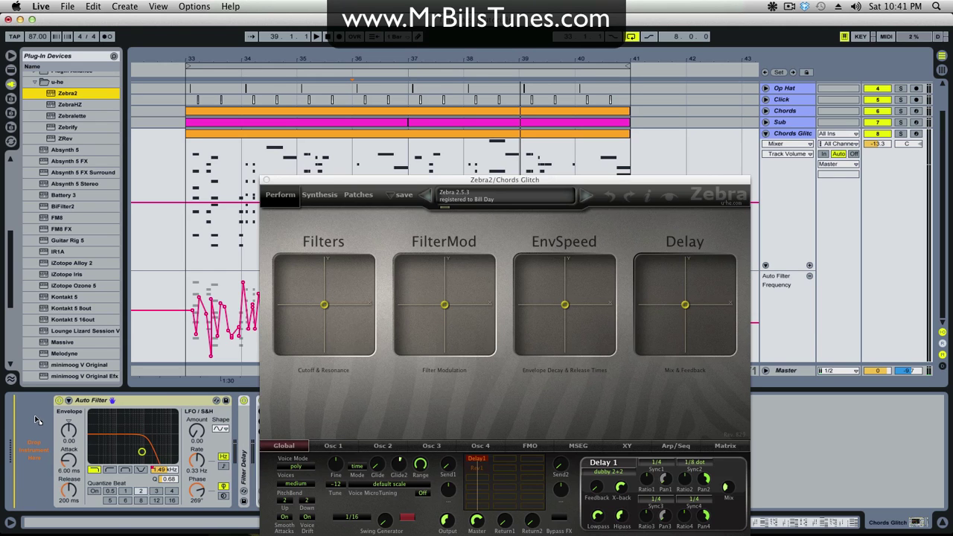
- Open Zebra2's patch browser and audition several HS patches, ending on HS Bass One+
click(353, 194)
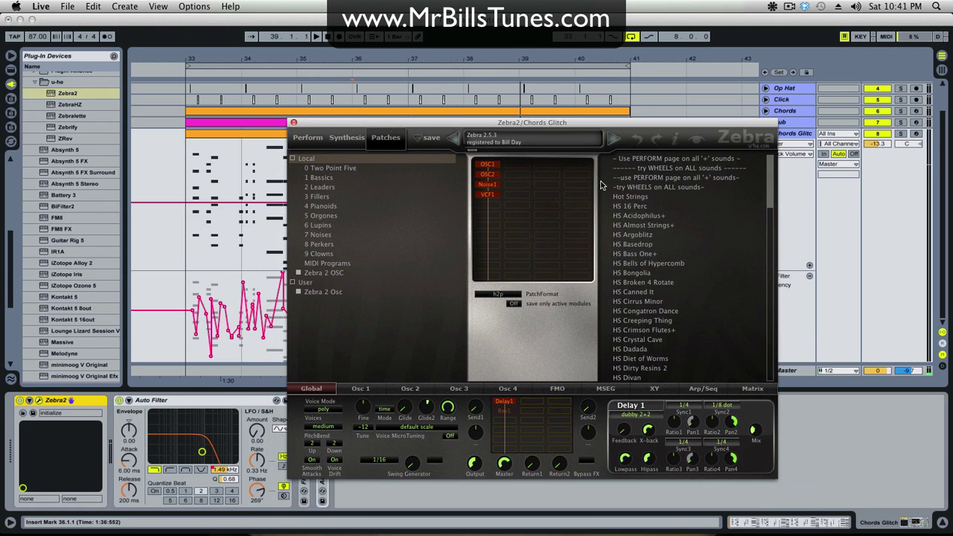
click(673, 215)
click(658, 244)
click(657, 282)
click(657, 310)
click(646, 253)
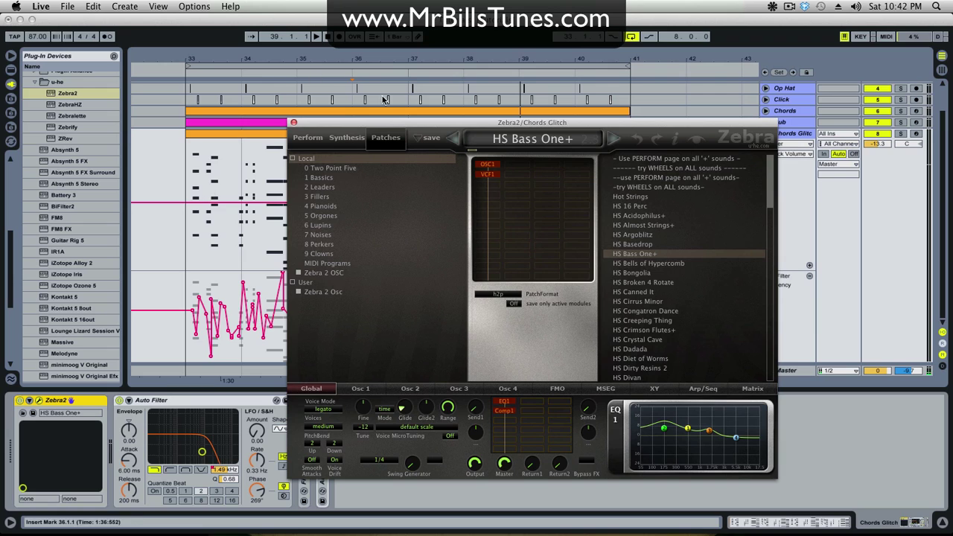
- Play from bar 33 while auditioning Zebra2 patches such as HS Bongolia, HS Dadada, HS Divider Pad and HS Dirty Resins 2
drag(385, 122, 392, 111)
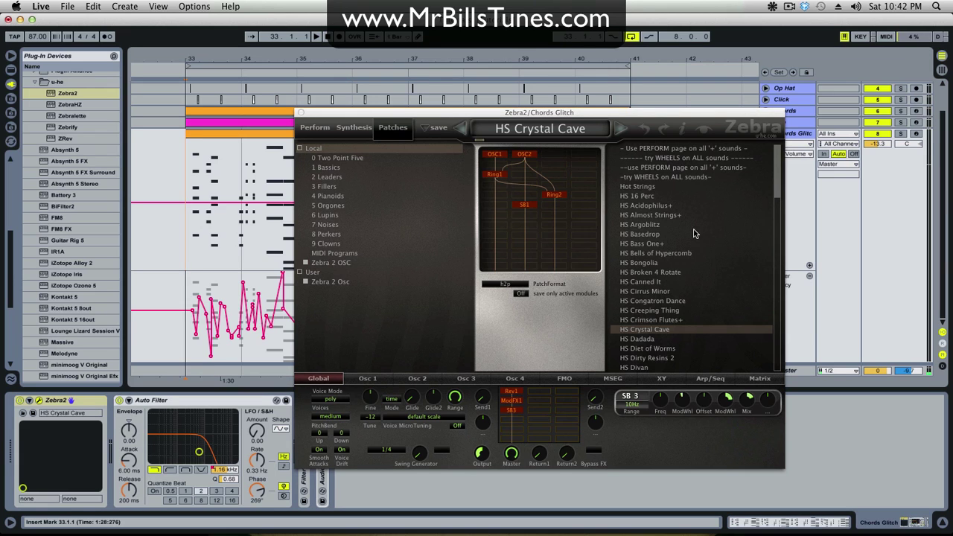
click(658, 272)
key(space)
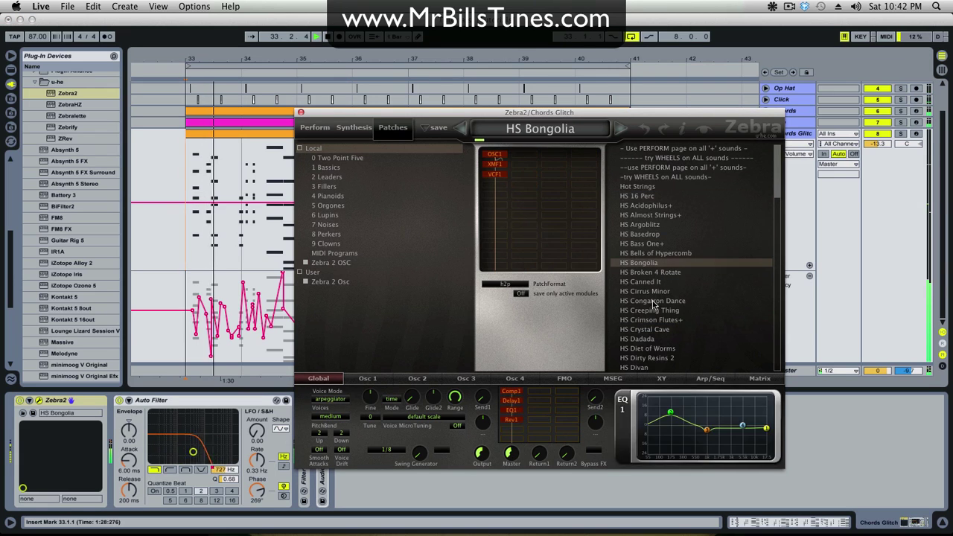
click(649, 282)
click(641, 243)
click(638, 339)
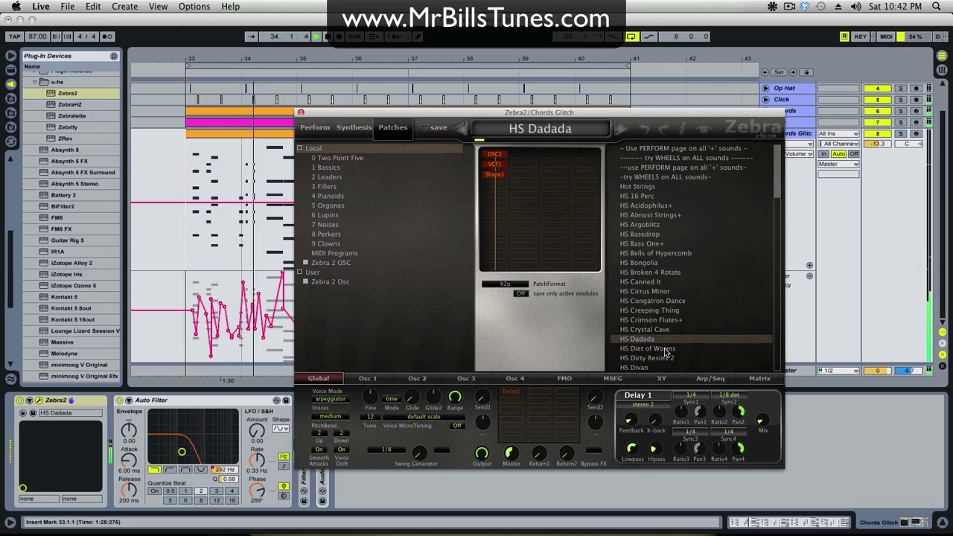
scroll(655, 335, down, 5)
click(662, 310)
click(644, 244)
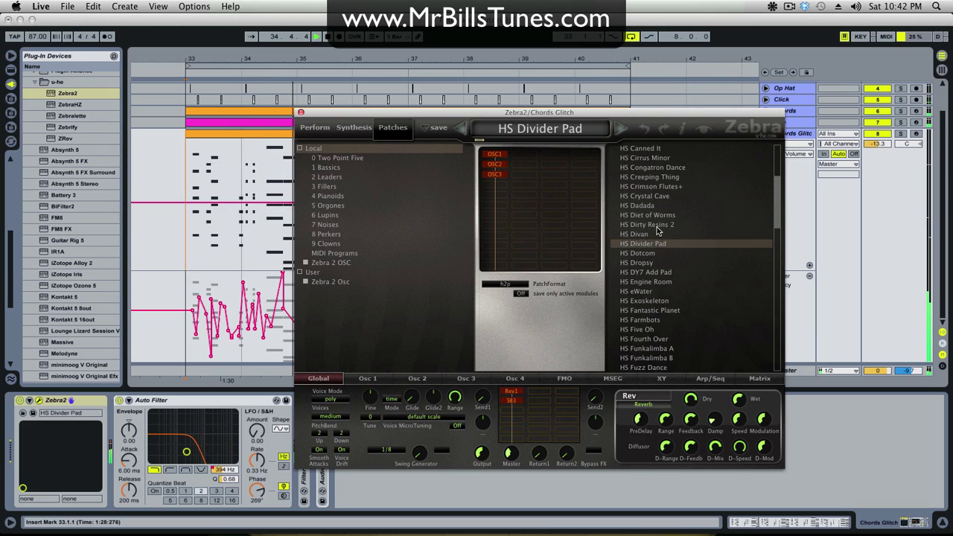
click(647, 224)
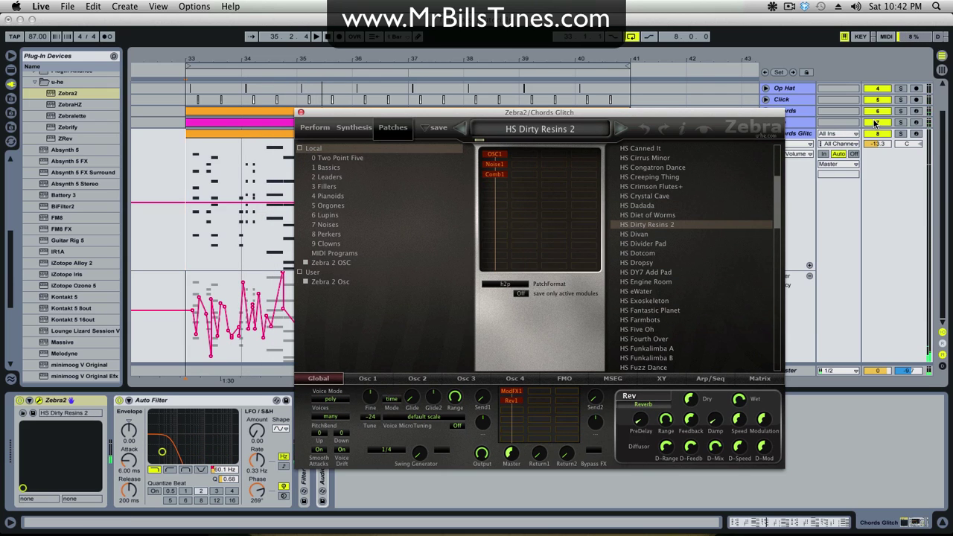
- Mute the original Chords track and audition more Zebra2 patches during playback, including HS Exoskeleton and HS Funkalimba A
click(879, 122)
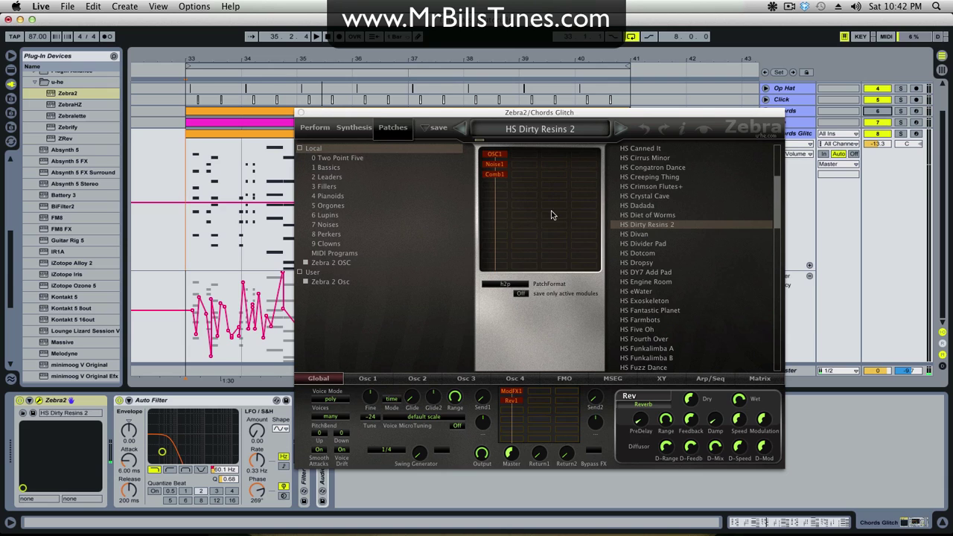
click(643, 301)
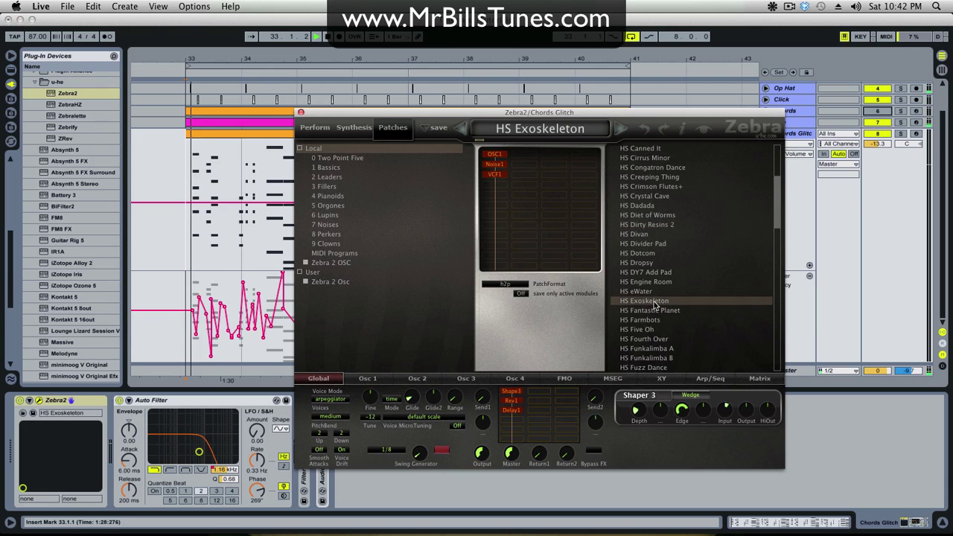
click(637, 253)
click(637, 205)
click(645, 281)
click(646, 347)
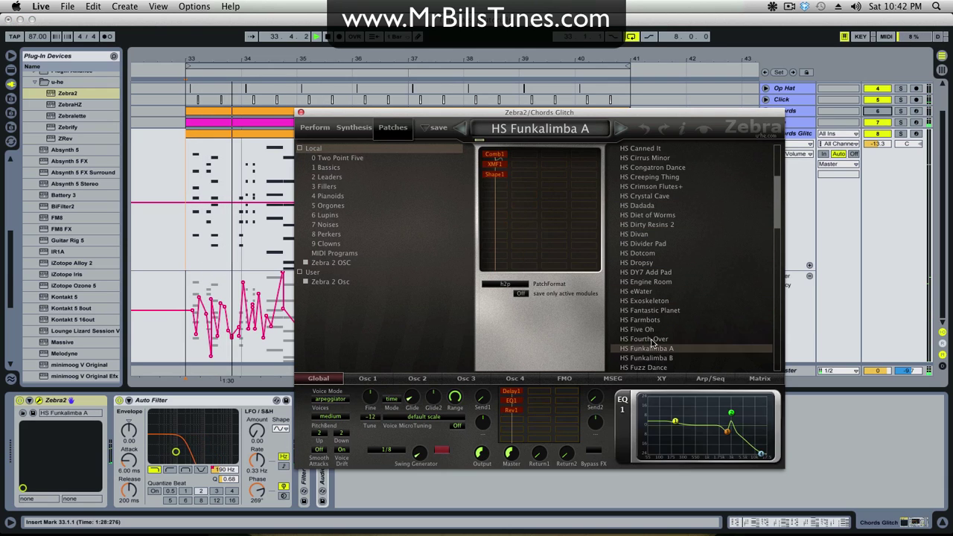
click(637, 253)
click(649, 176)
click(644, 157)
- Step forward through the Zebra2 patches one by one from HS Congatron Dance to HS Exoskeleton during playback
click(621, 131)
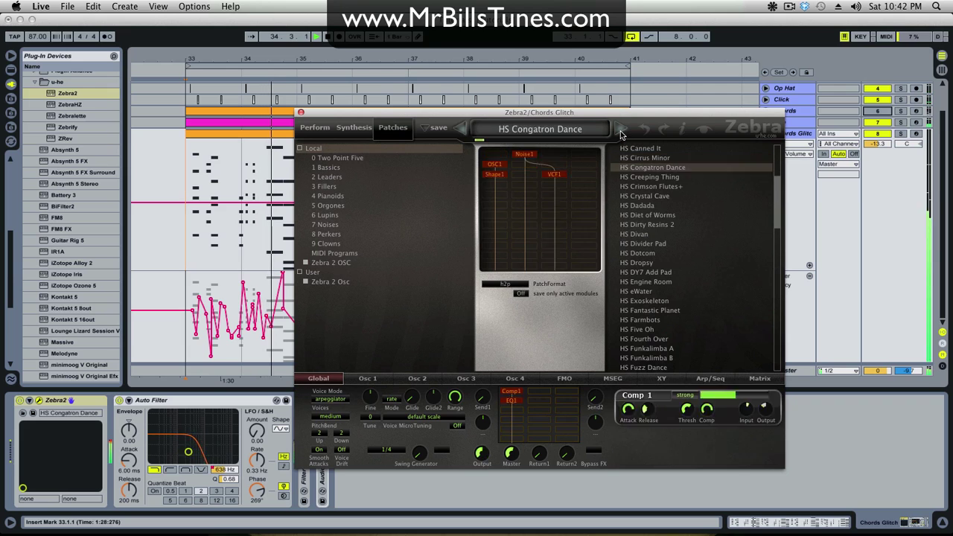
click(620, 130)
click(621, 130)
click(621, 132)
click(622, 132)
click(622, 132)
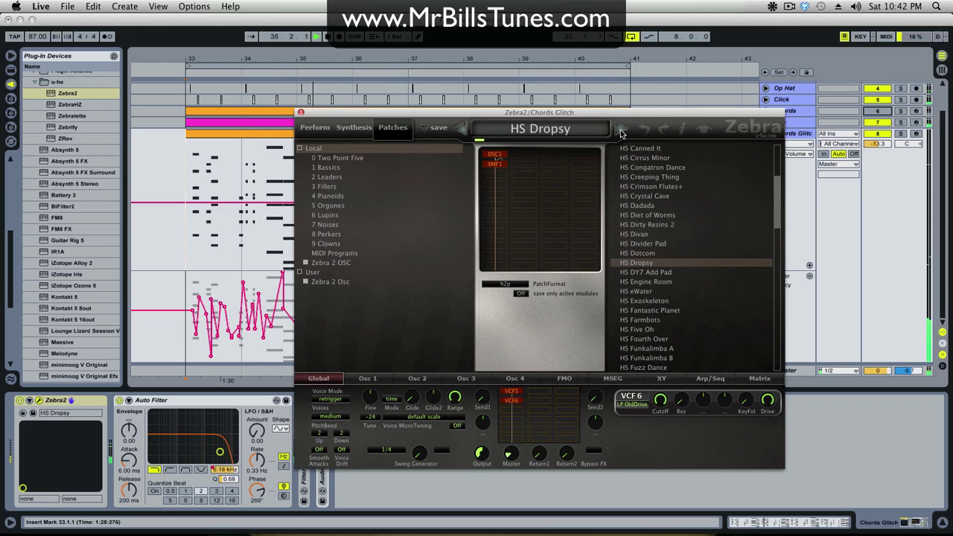
click(621, 132)
click(621, 132)
click(621, 132)
click(622, 132)
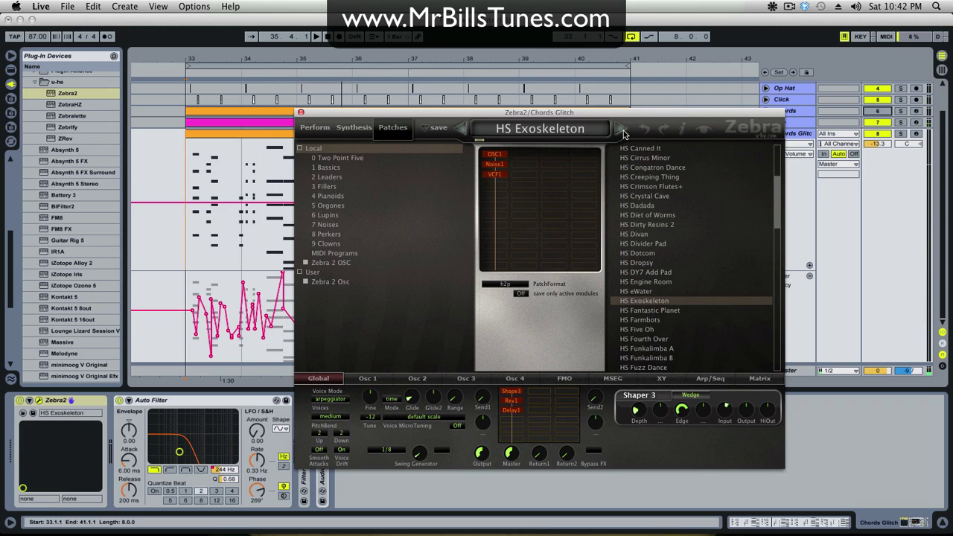
- Move the Zebra2 window off the clips, return the playback start to bar 33 and load the HS 16 Perc patch
drag(355, 112, 438, 106)
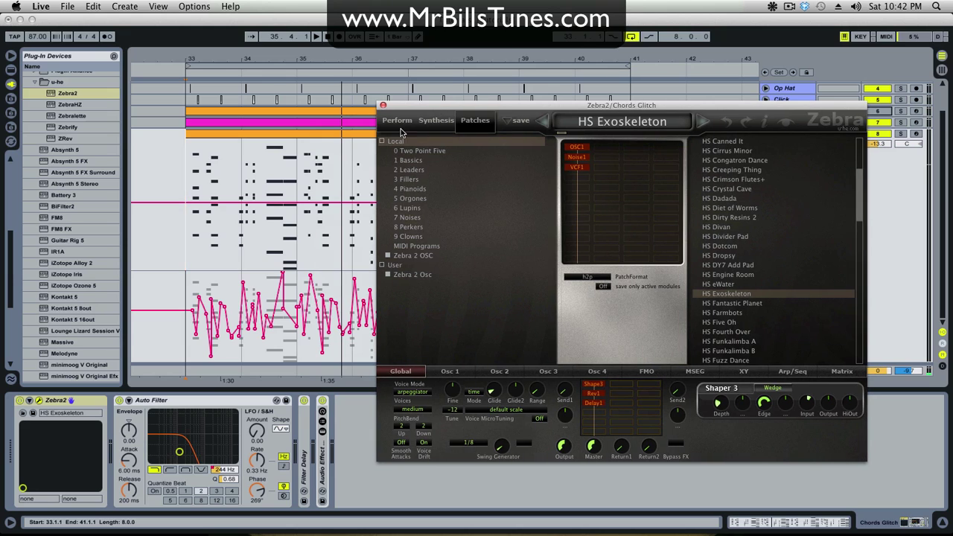
click(180, 186)
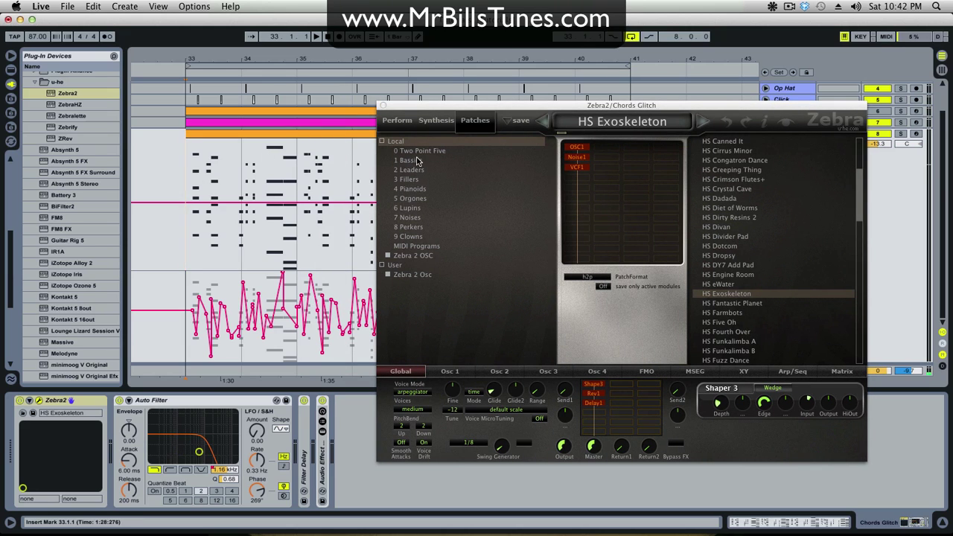
scroll(809, 244, up, 5)
click(746, 190)
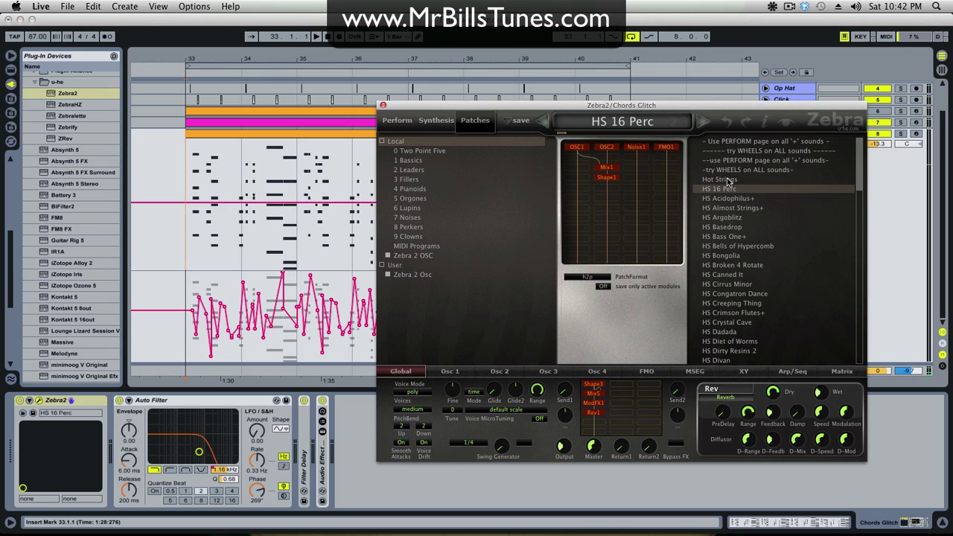
- Load the Hot Strings patch, step forward to HS Basedrop and return to Hot Strings with playback stopped
click(727, 181)
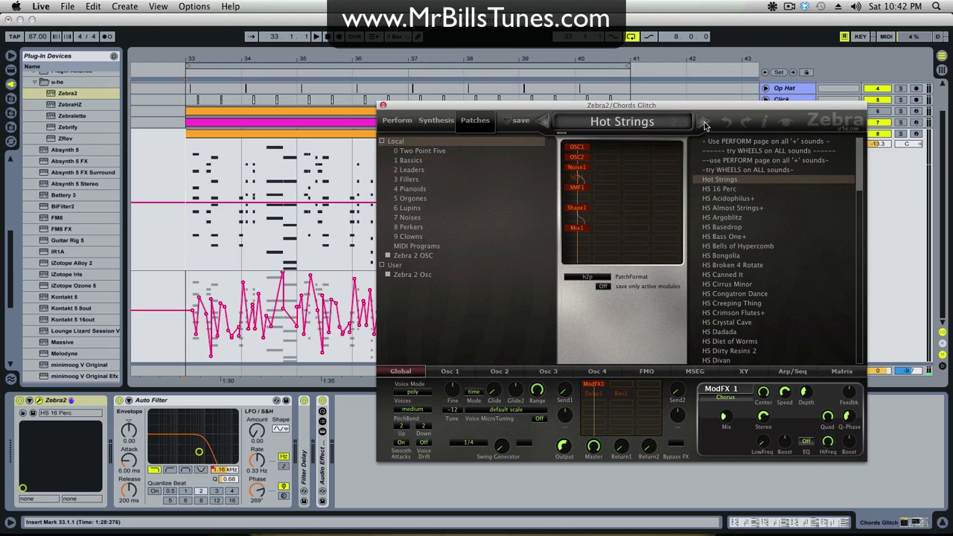
click(704, 125)
click(705, 125)
click(704, 125)
click(704, 126)
click(705, 125)
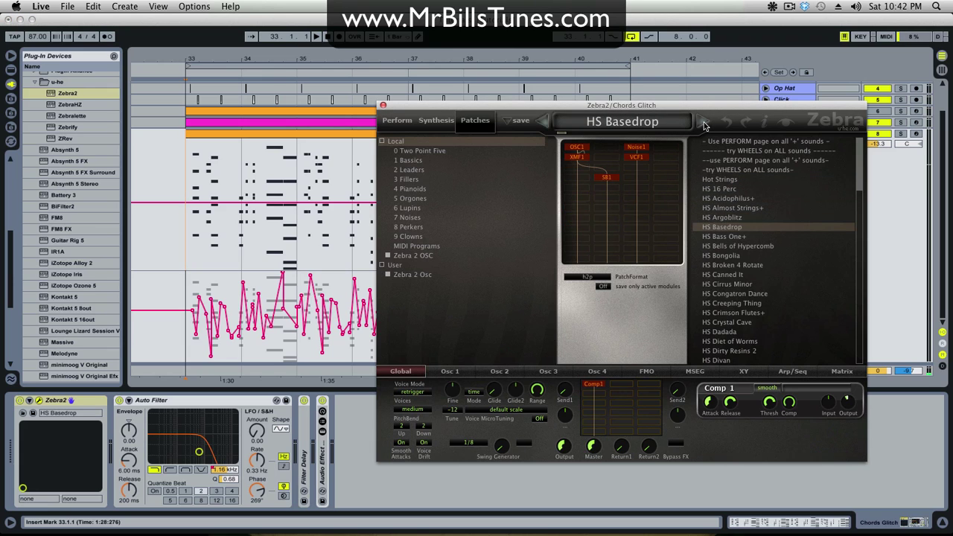
click(546, 124)
click(546, 125)
click(546, 125)
click(545, 124)
click(545, 124)
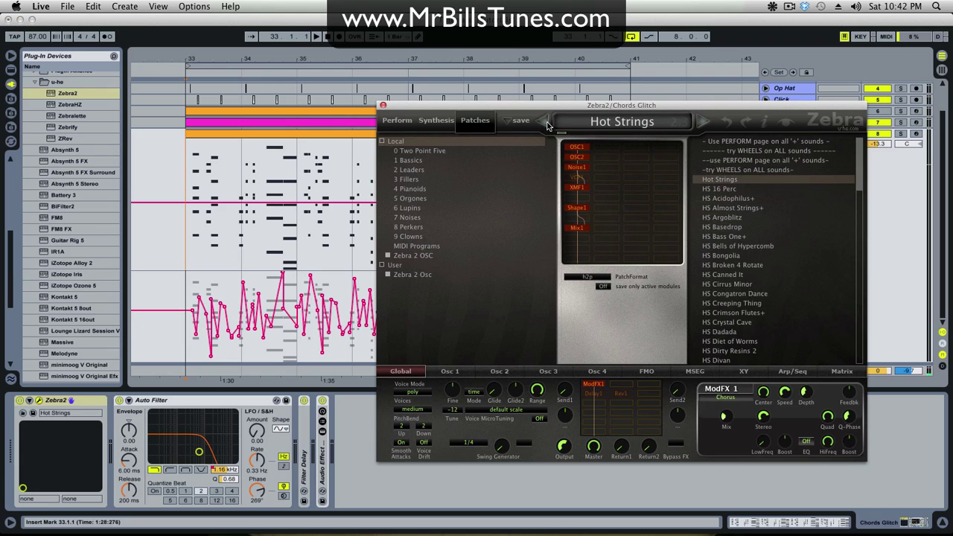
- Play from bar 33 while stepping forward quickly through the Zebra2 patches from Hot Strings to HS Gargoyle
key(space)
click(705, 125)
click(705, 125)
click(705, 125)
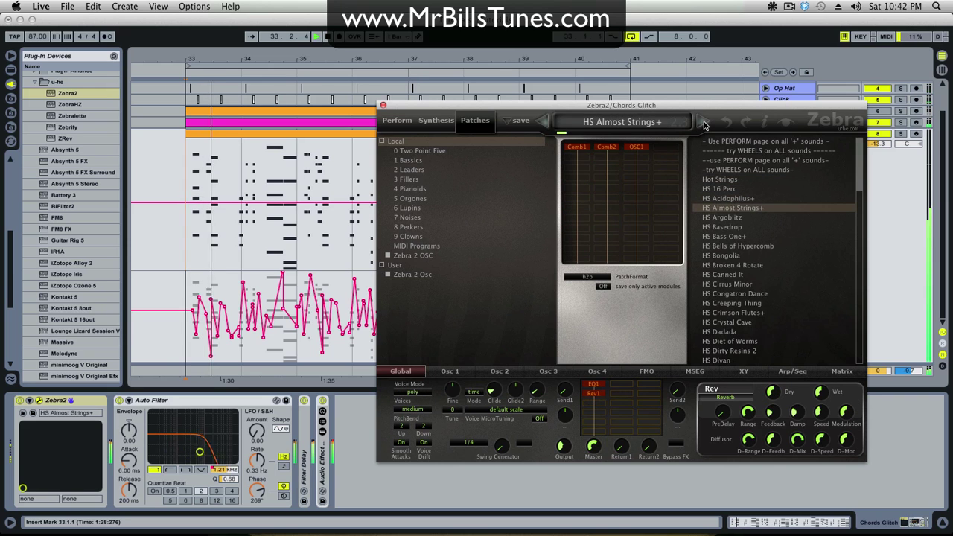
click(705, 125)
click(704, 125)
click(705, 125)
click(704, 125)
click(705, 125)
click(705, 125)
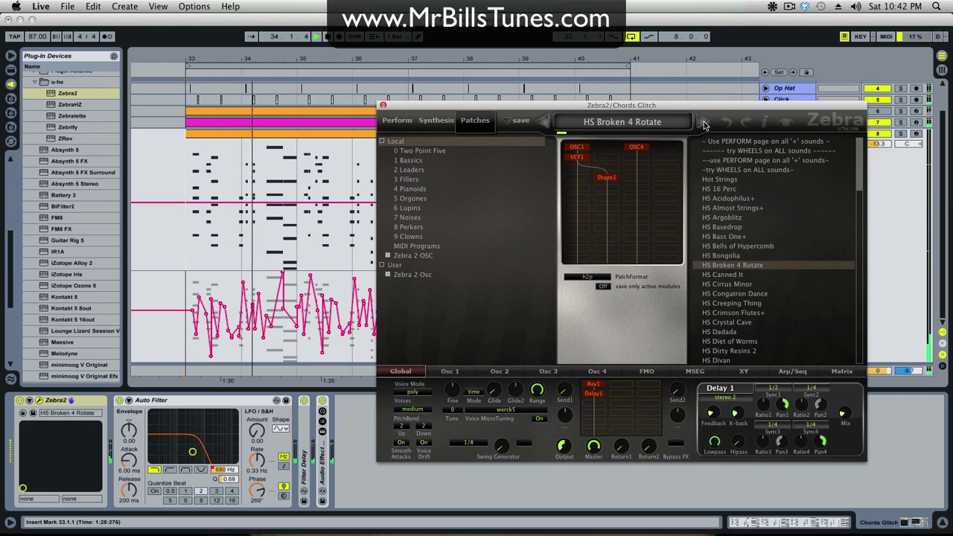
click(704, 125)
click(705, 125)
click(705, 125)
click(704, 125)
click(704, 125)
click(705, 125)
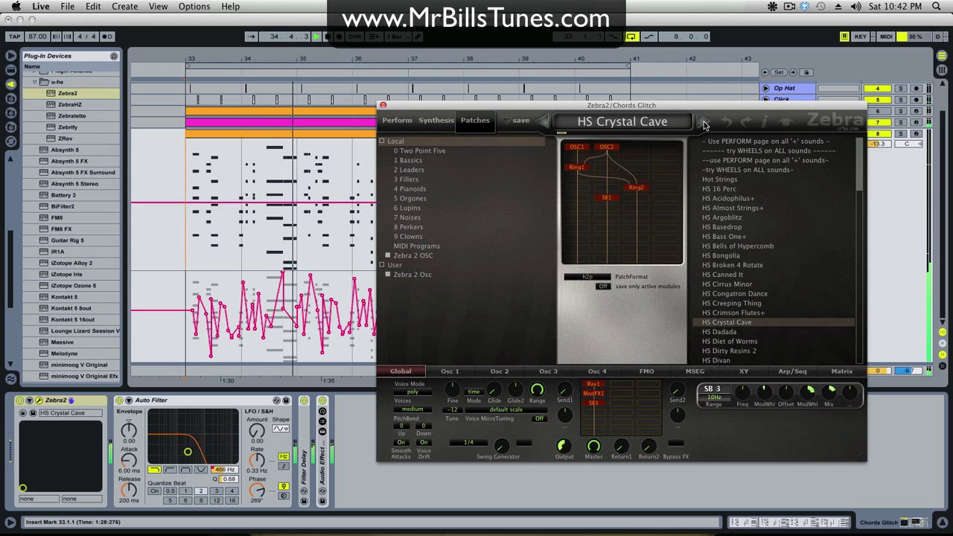
click(705, 125)
click(704, 125)
click(704, 125)
click(704, 125)
click(704, 125)
click(705, 125)
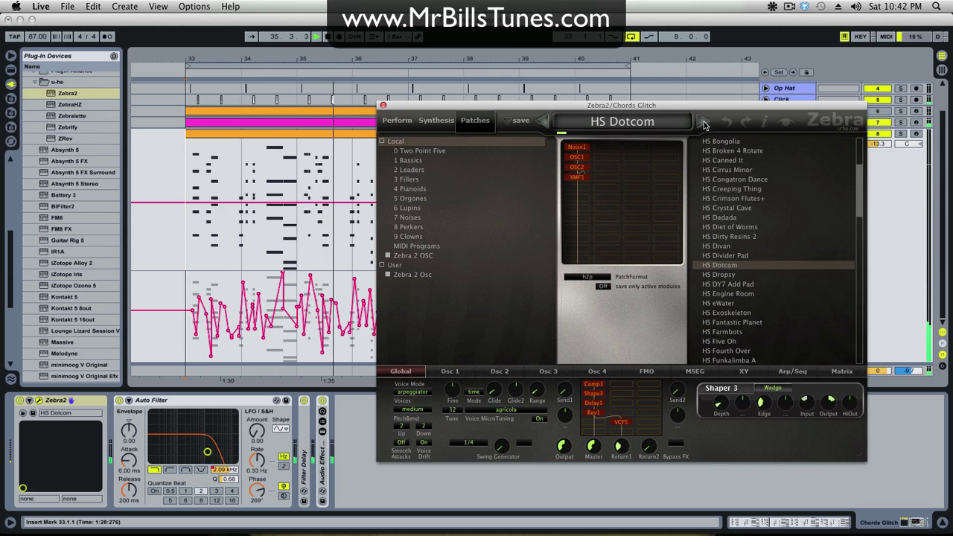
click(705, 125)
click(705, 125)
click(705, 125)
click(704, 125)
click(704, 125)
click(705, 125)
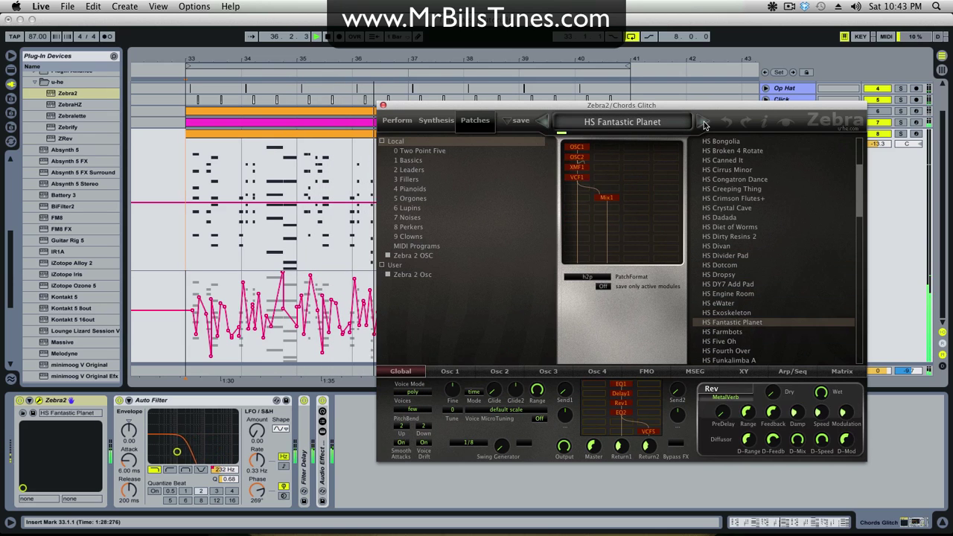
click(705, 125)
click(705, 125)
click(704, 125)
click(705, 125)
click(705, 125)
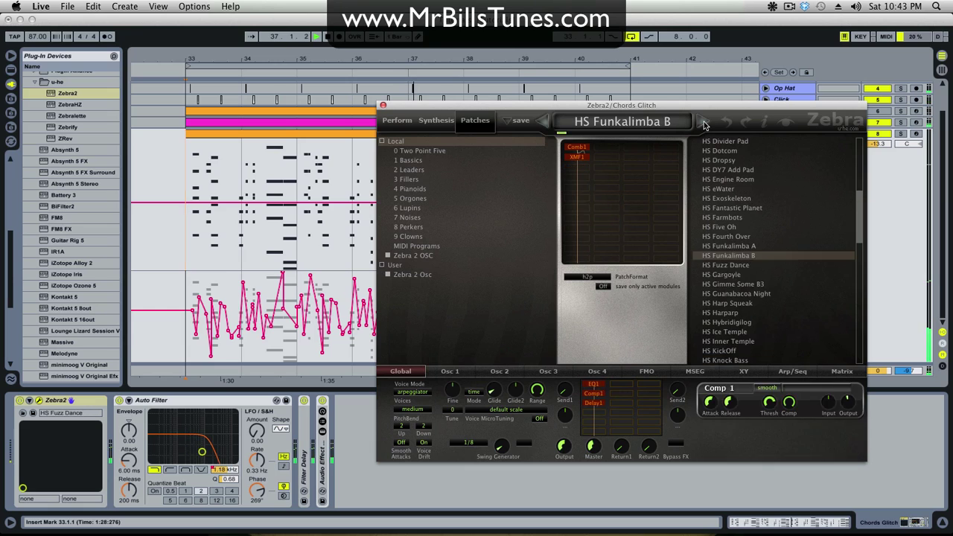
click(705, 125)
click(704, 125)
- Stop playback, switch to the 2 Leaders patch folder and load HS Bamboozle from the start of its list
click(397, 140)
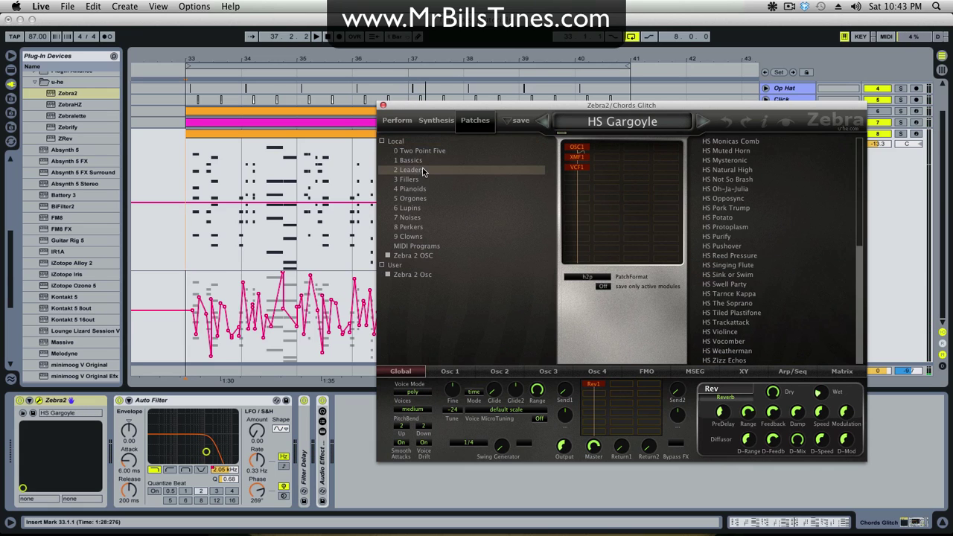
key(space)
click(784, 186)
scroll(749, 173, up, 5)
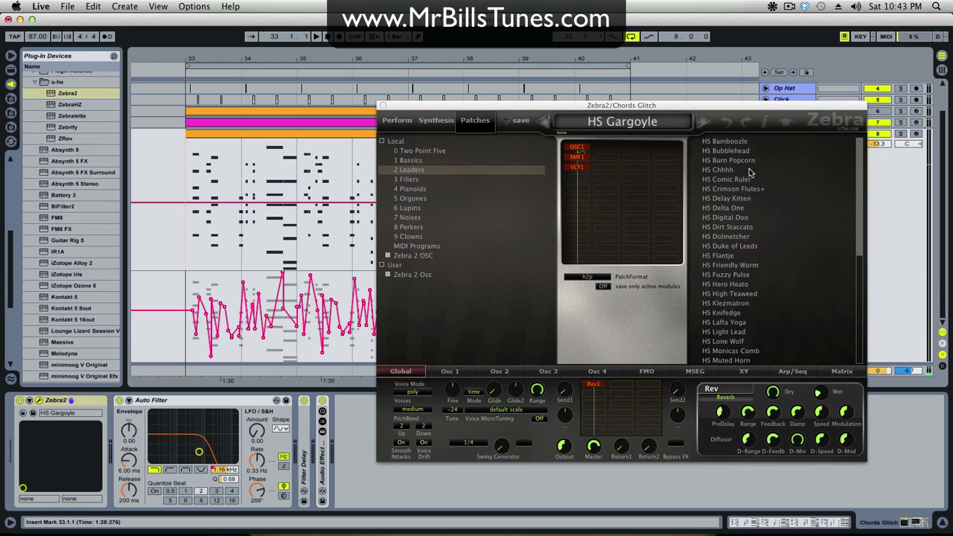
click(724, 142)
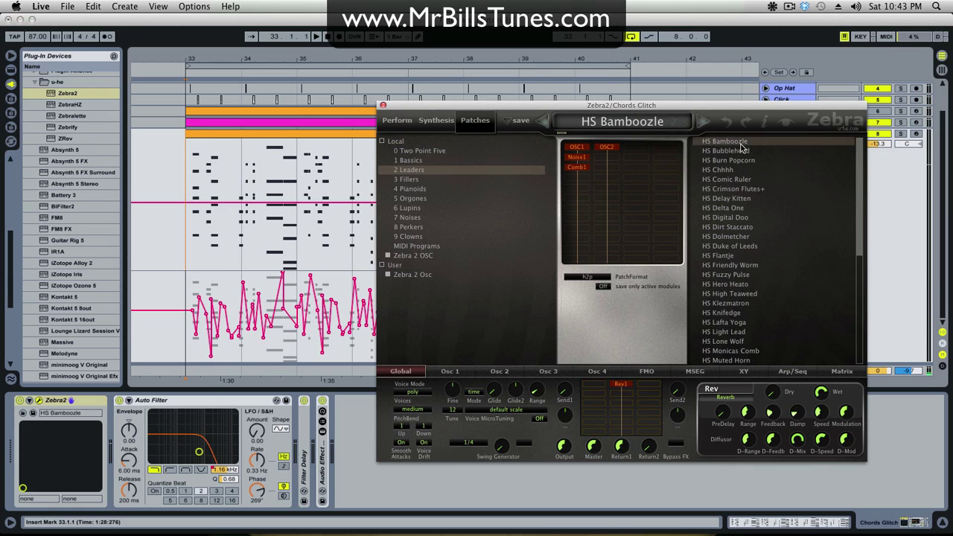
- Step forward rapidly through the Leaders patches from HS Bamboozle and on into the 3 Fillers folder during playback
click(703, 124)
click(703, 123)
click(702, 123)
click(702, 123)
click(702, 124)
click(702, 123)
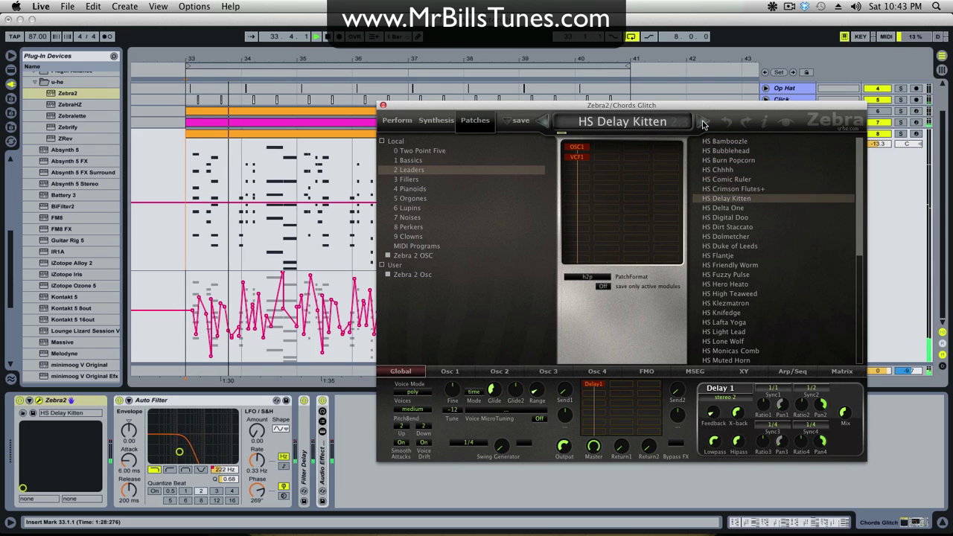
click(702, 124)
click(703, 124)
click(703, 123)
click(702, 123)
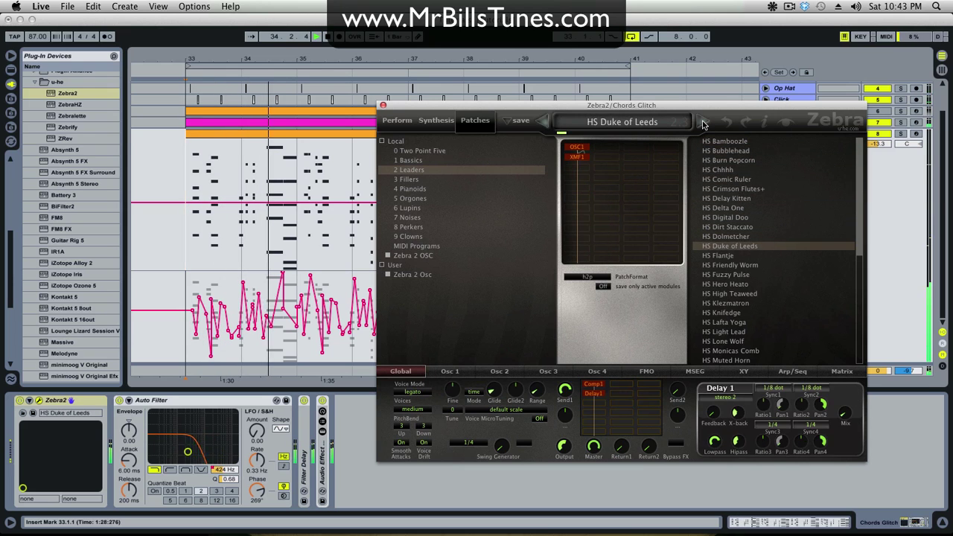
click(703, 124)
click(702, 124)
click(702, 124)
click(702, 123)
click(702, 124)
click(703, 124)
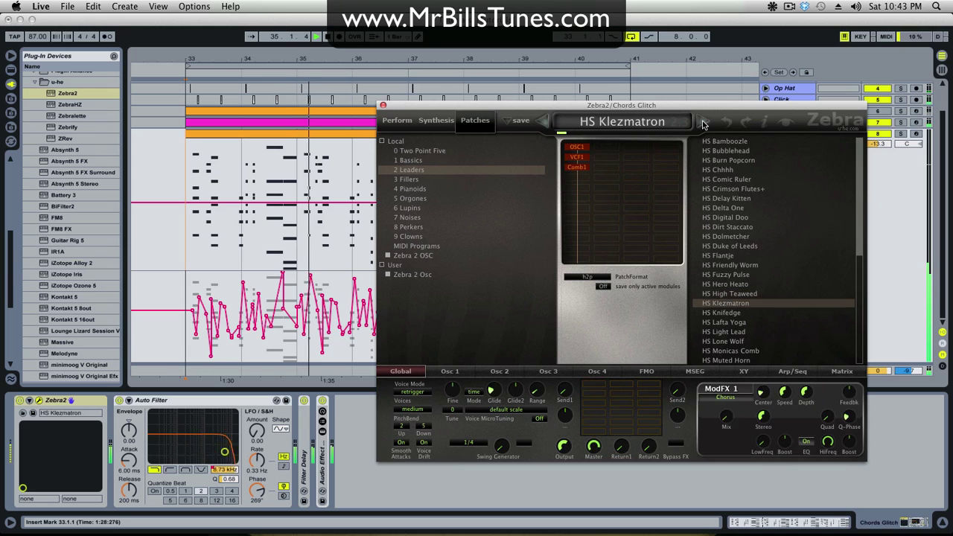
click(702, 124)
click(702, 124)
click(702, 123)
click(702, 123)
click(703, 124)
click(702, 124)
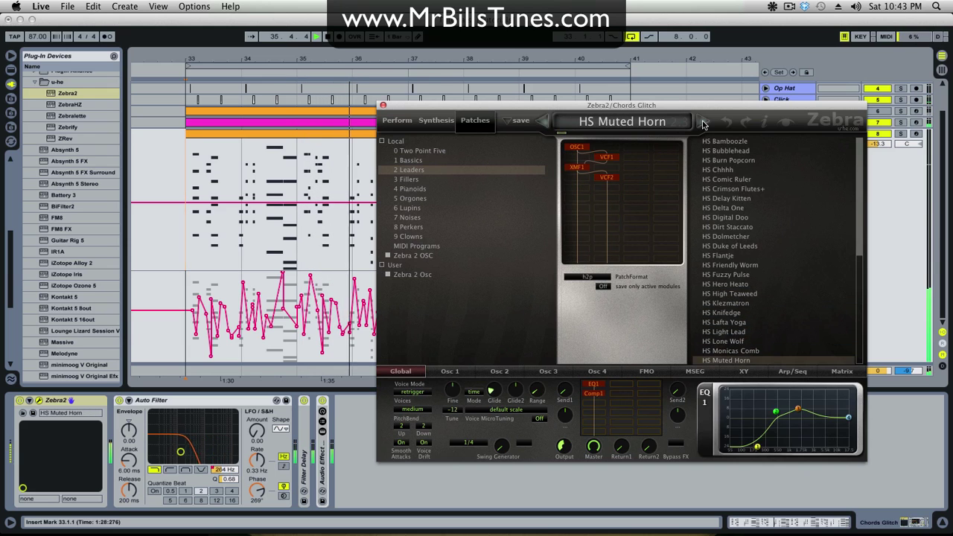
click(702, 123)
click(702, 123)
click(702, 123)
click(702, 123)
click(703, 124)
click(702, 123)
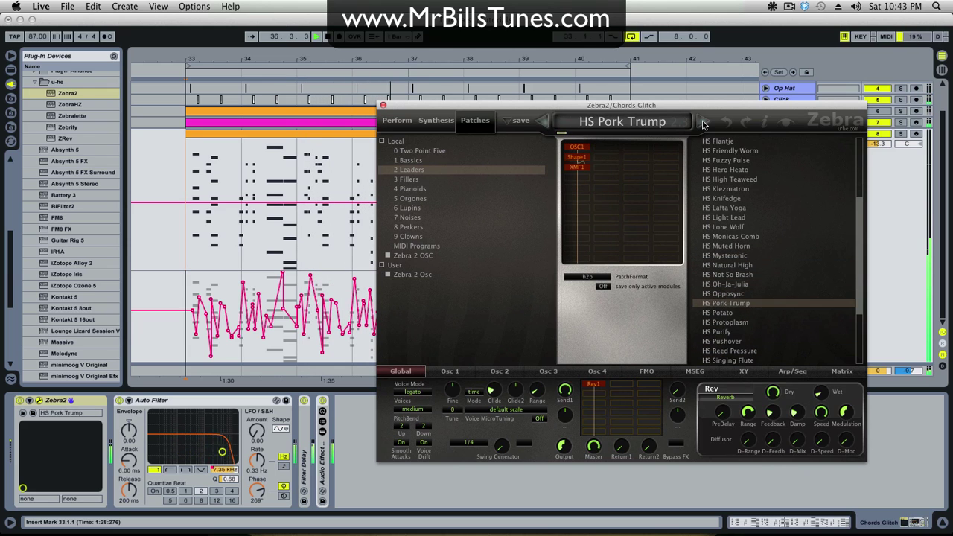
click(703, 124)
click(703, 124)
click(702, 124)
click(702, 123)
click(702, 124)
click(703, 123)
click(703, 124)
click(703, 124)
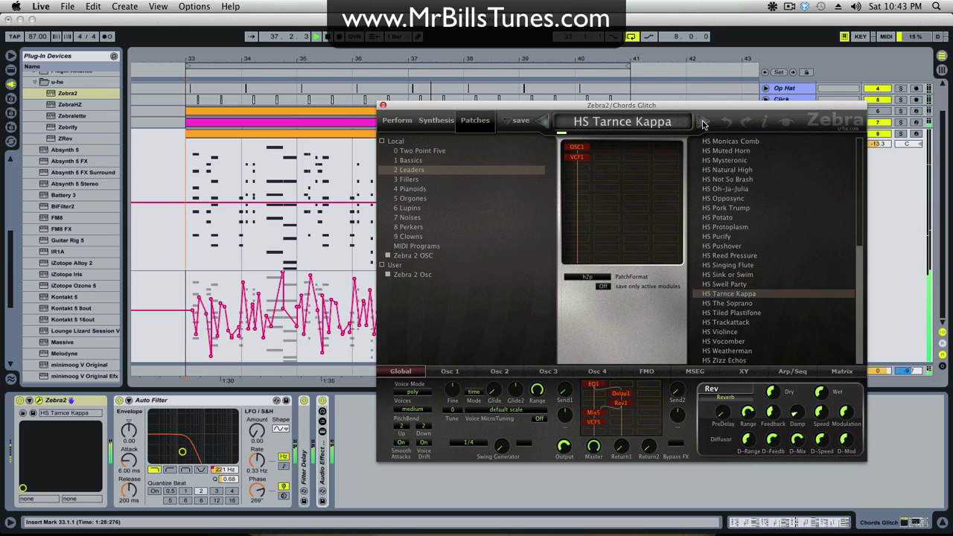
click(702, 124)
click(702, 124)
click(702, 123)
click(702, 124)
click(703, 123)
click(703, 124)
click(703, 124)
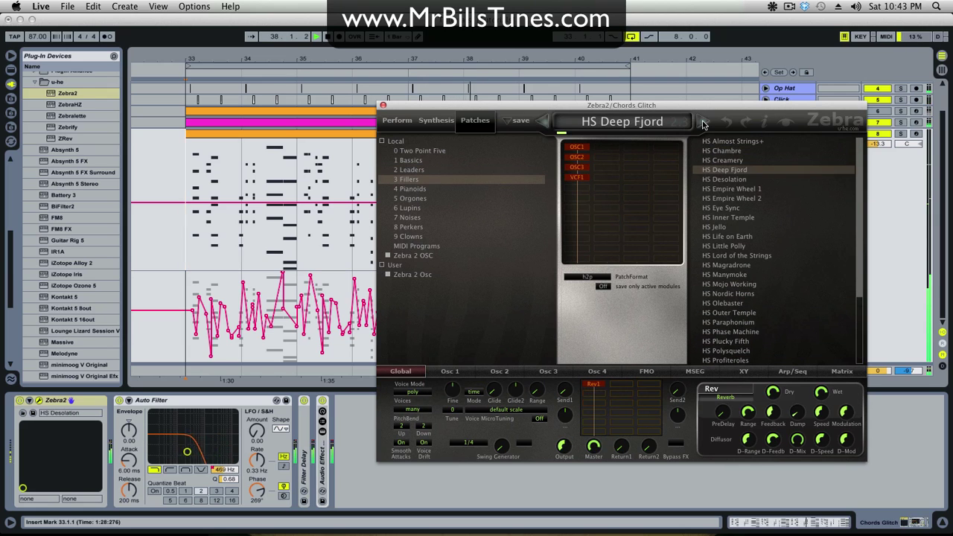
click(703, 124)
click(702, 124)
click(703, 124)
click(702, 124)
- Jump between Fillers patches such as HS Olebaster, HS Little Polly and HS Magradrone during playback, and stop on HS Magradrone
click(802, 303)
click(755, 199)
click(762, 303)
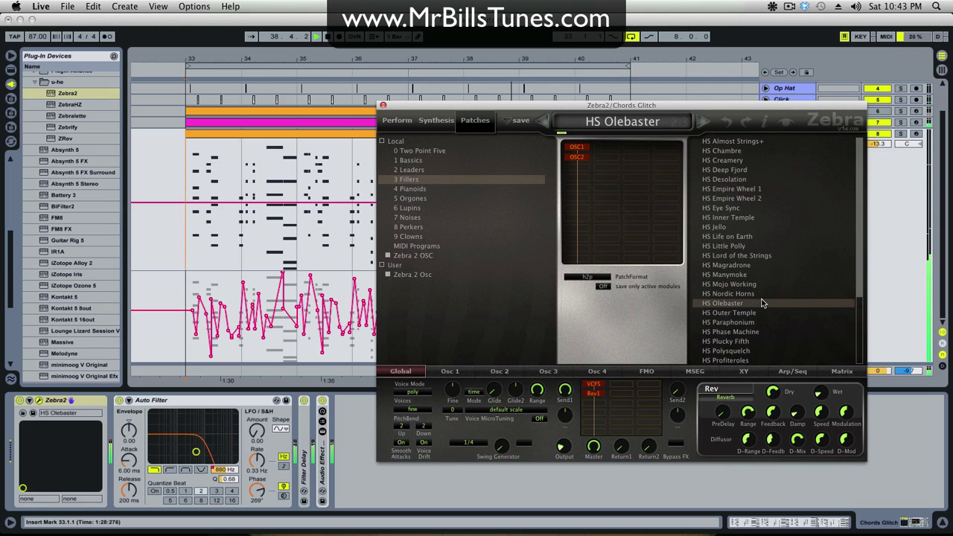
click(746, 218)
click(759, 313)
click(754, 247)
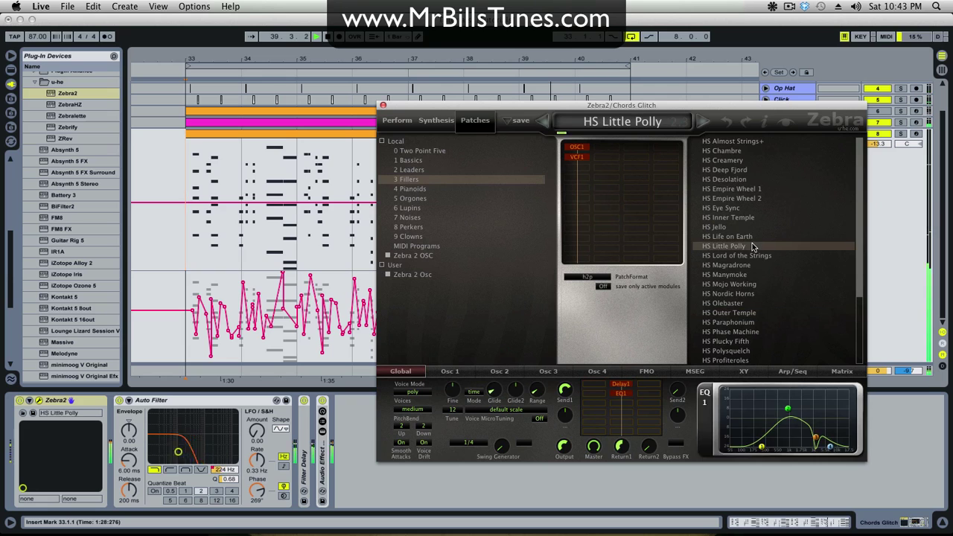
click(766, 323)
click(757, 265)
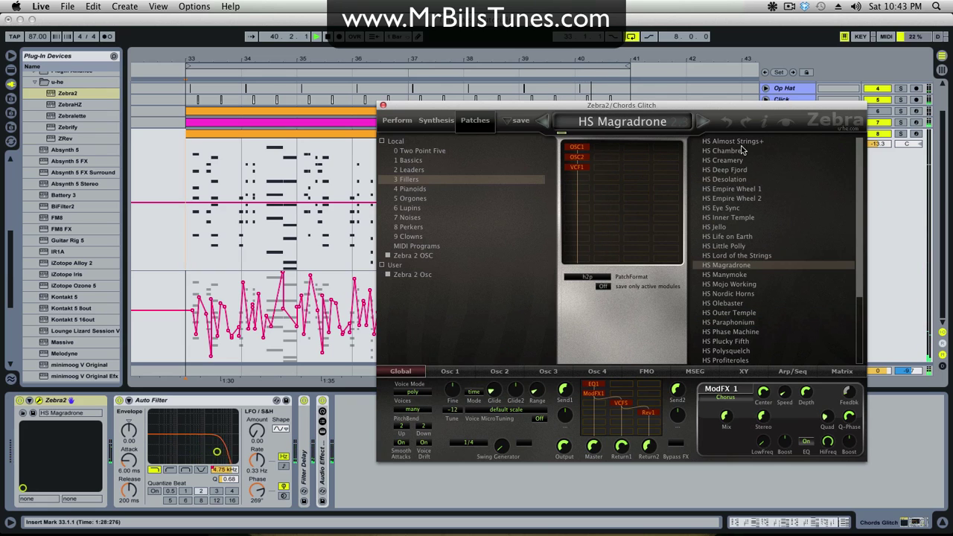
click(725, 141)
click(682, 122)
key(space)
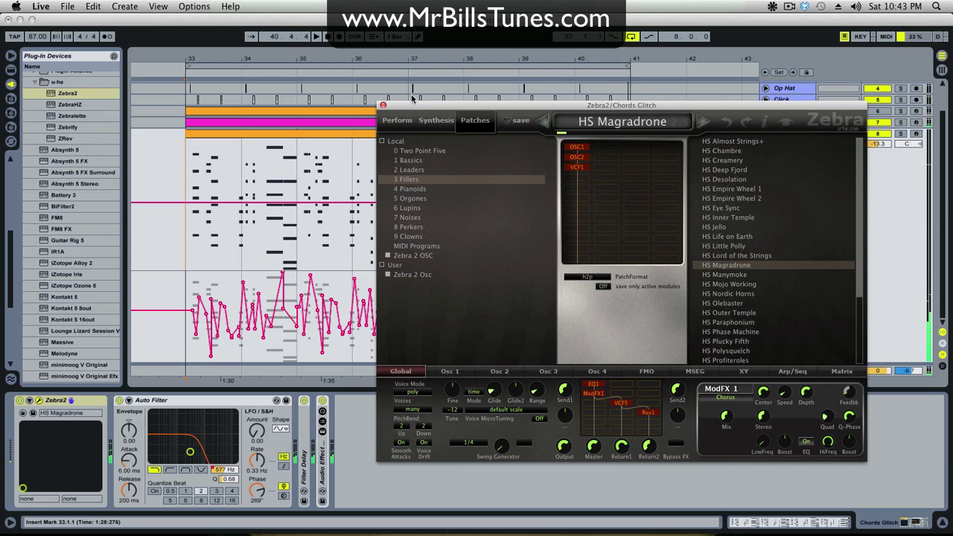
- Close the Zebra2 window and insert a new audio track below Chords Glitch
click(383, 105)
click(766, 134)
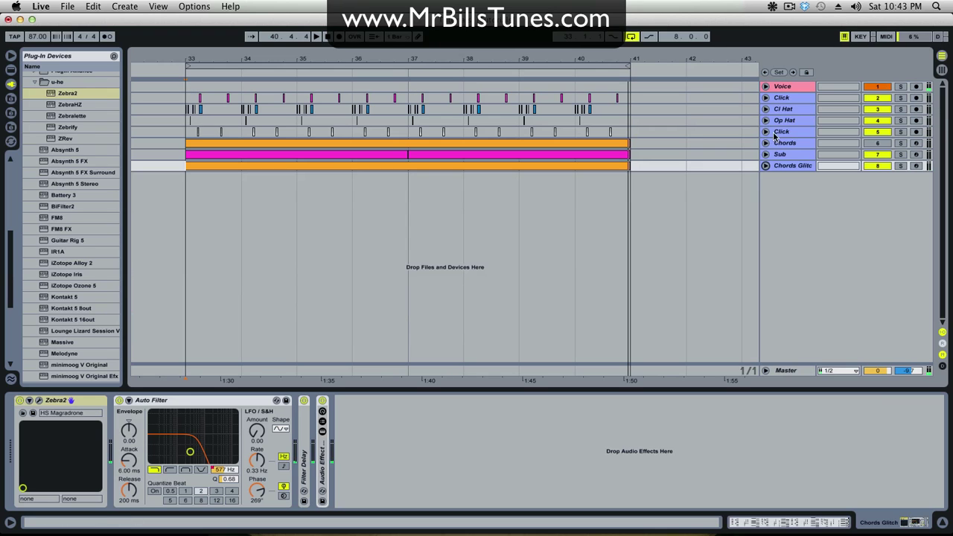
key(super+t)
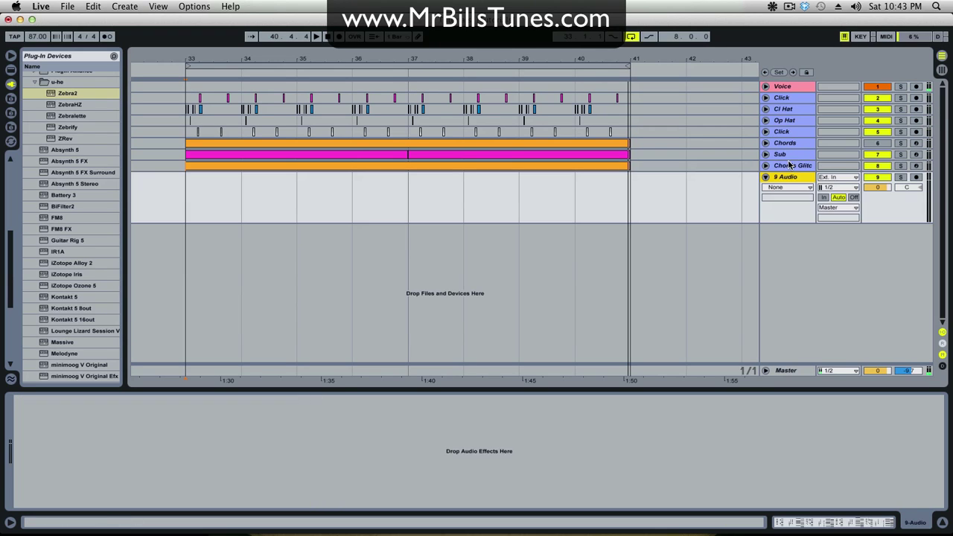
- Set the new audio track's input to Chords Glitch, mute the track and arm it for recording
click(843, 181)
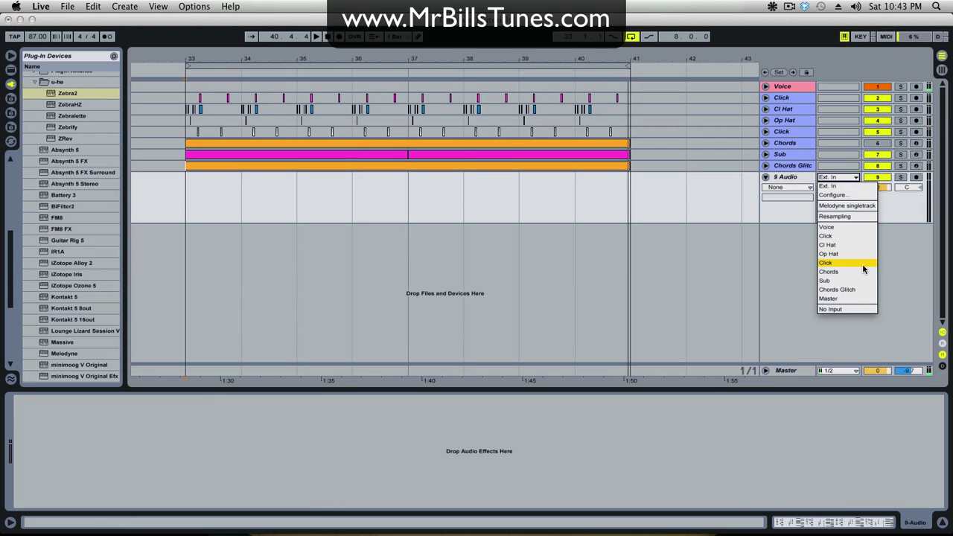
click(856, 296)
click(878, 177)
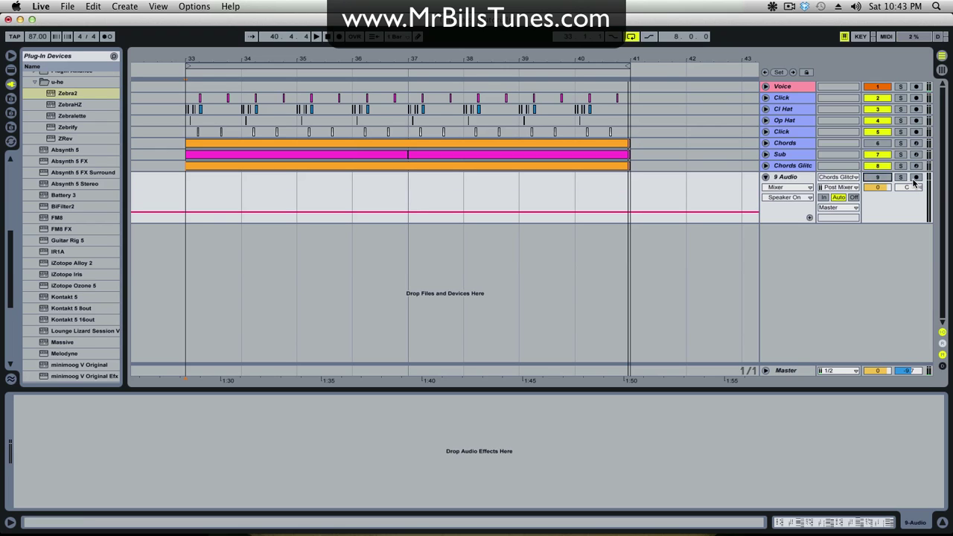
key(space)
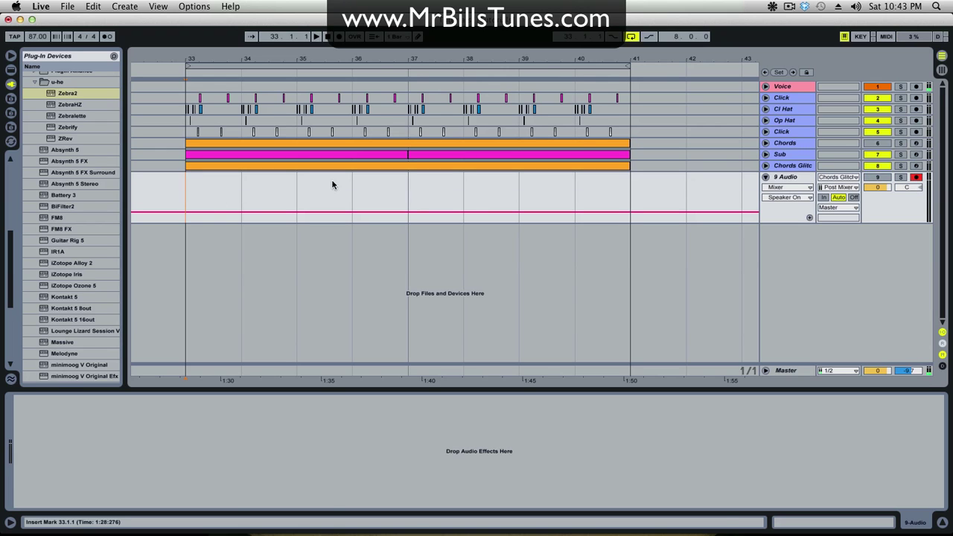
- Select the Chords Glitch track, start recording onto the audio track from bar 33 and open the Zebra2 interface
click(811, 167)
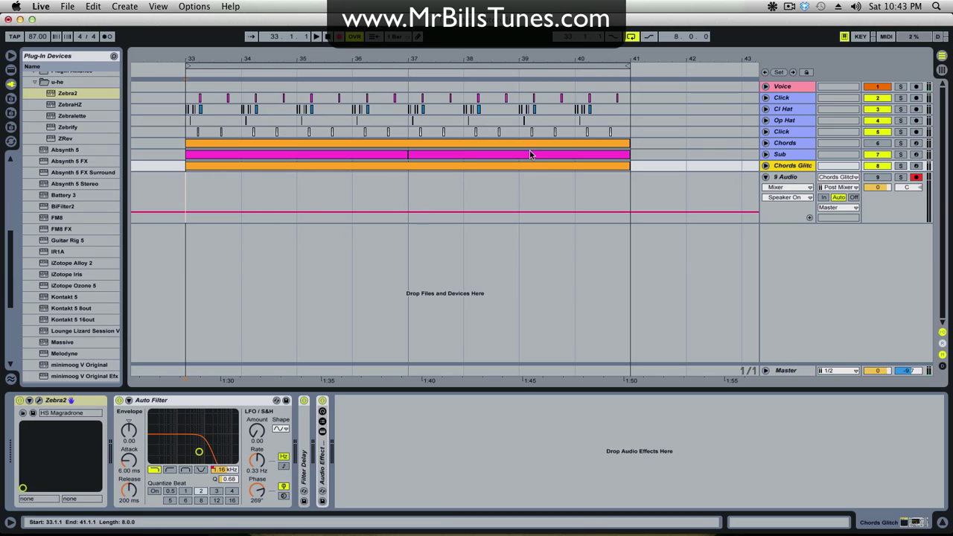
click(215, 198)
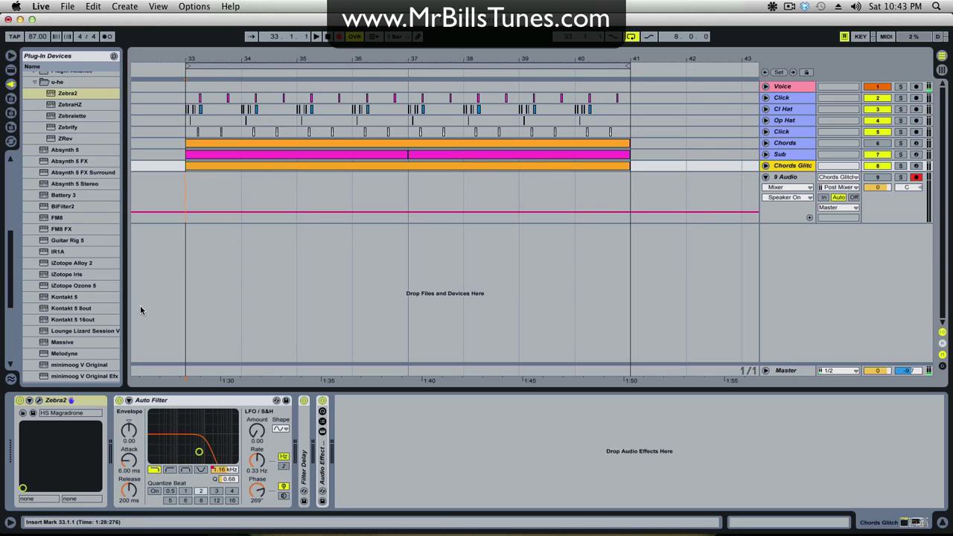
key(F9)
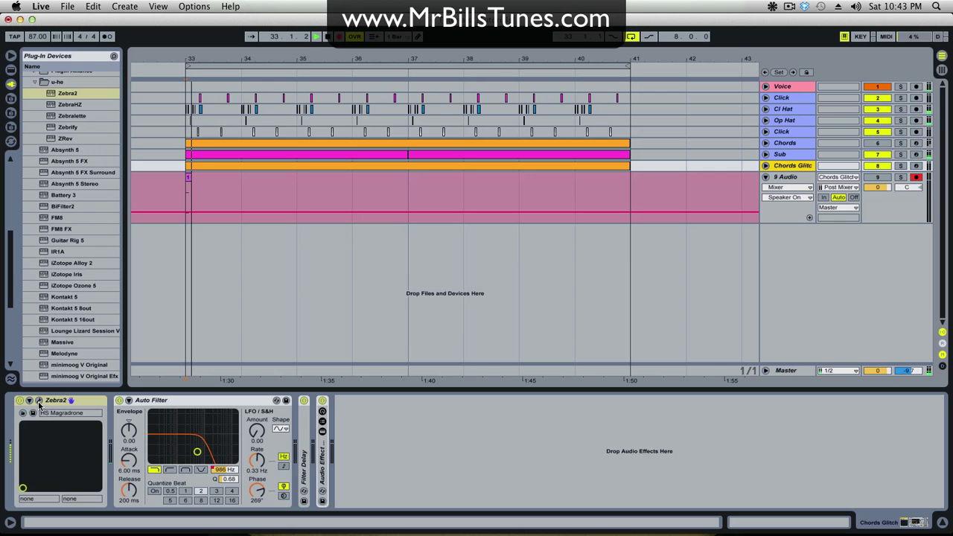
click(39, 400)
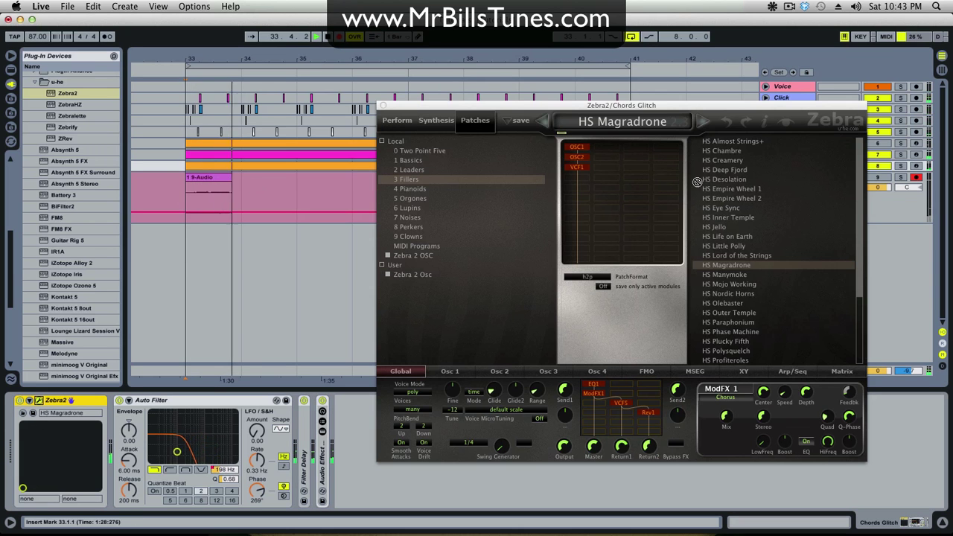
- While recording, switch rapidly between Fillers patches such as HS Inner Temple, HS Eye Sync, HS Magradrone and HS Plucky Fifth
click(726, 180)
click(733, 218)
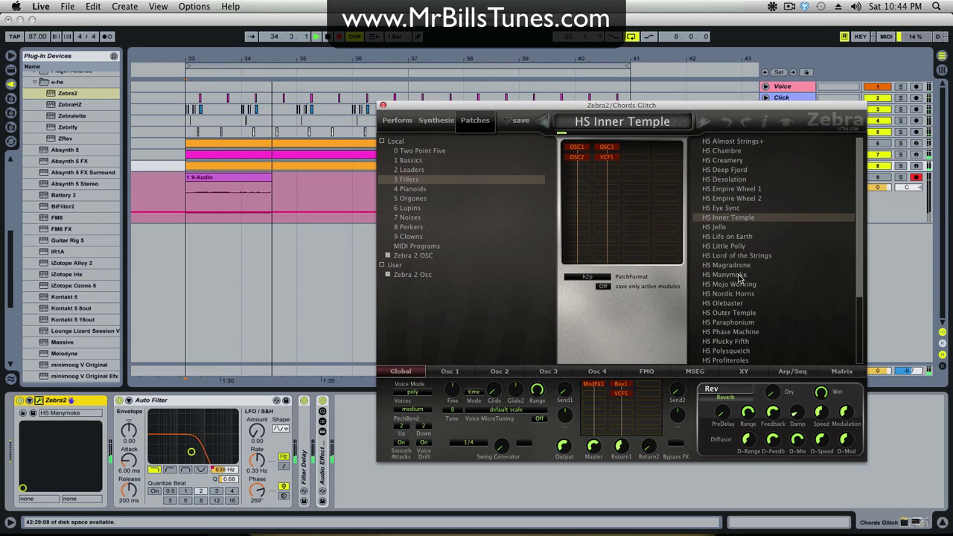
click(733, 303)
click(733, 332)
click(737, 209)
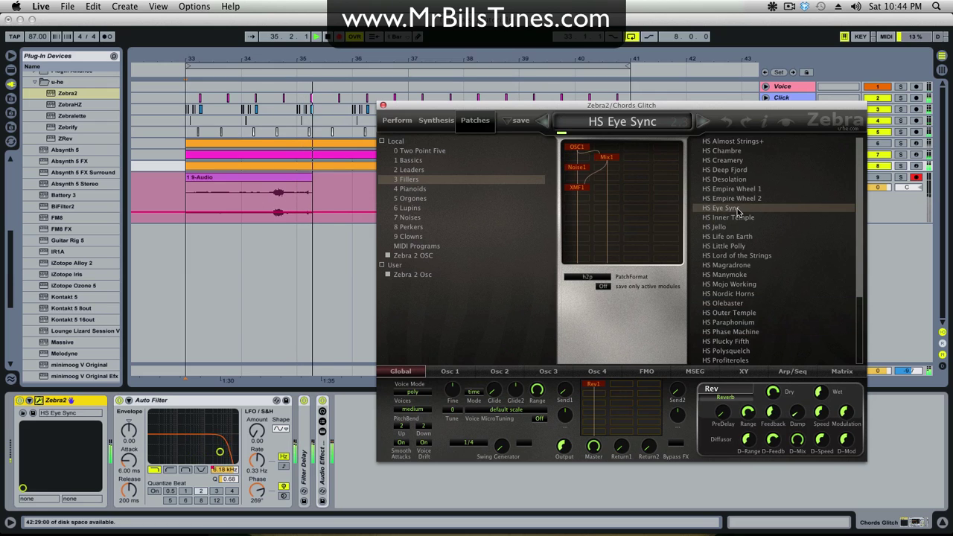
click(733, 283)
click(726, 150)
click(726, 208)
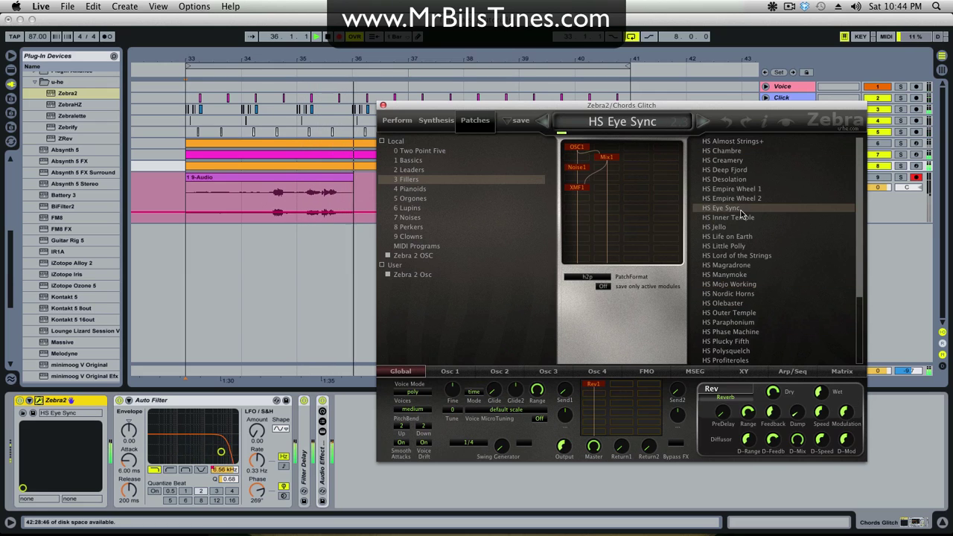
click(728, 265)
click(748, 341)
click(752, 209)
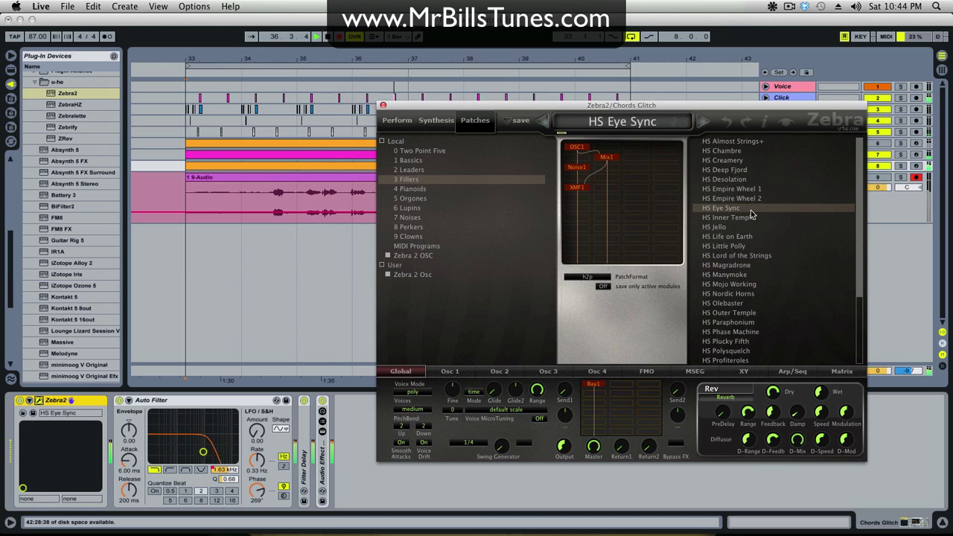
click(744, 312)
- Change to the Orgones category and keep switching patches such as HS Charmonix, HS Mellodelic and HS Rattle Edge during the recording
click(411, 198)
click(759, 161)
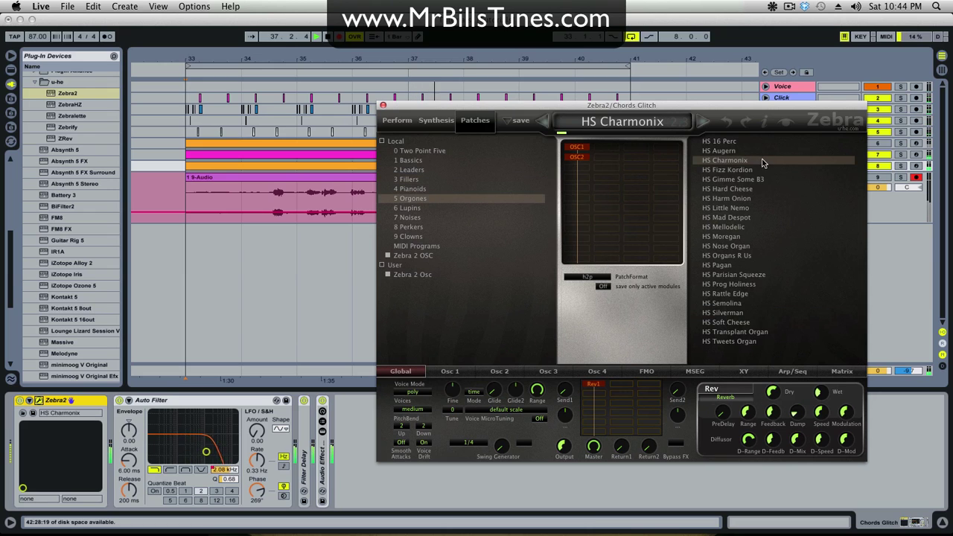
click(765, 246)
click(754, 226)
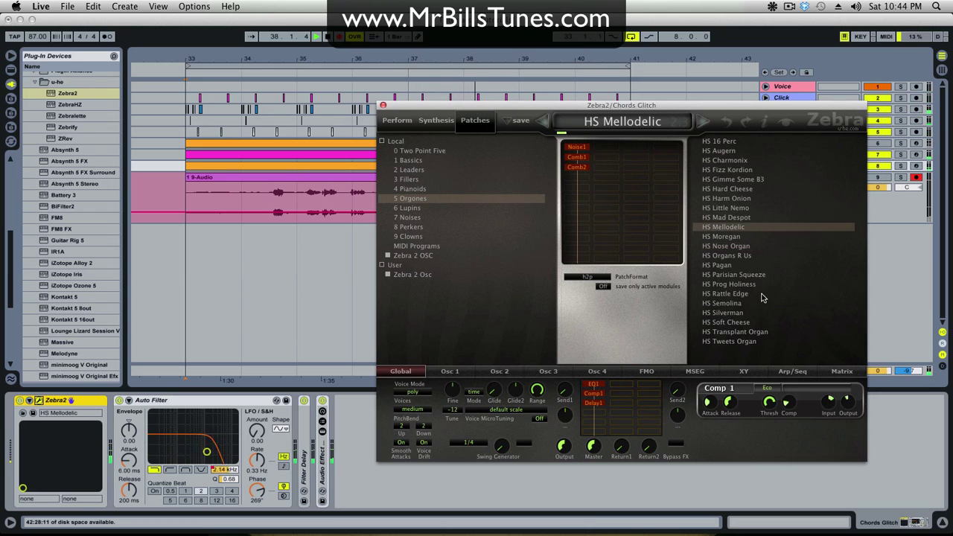
click(760, 295)
click(759, 312)
click(744, 217)
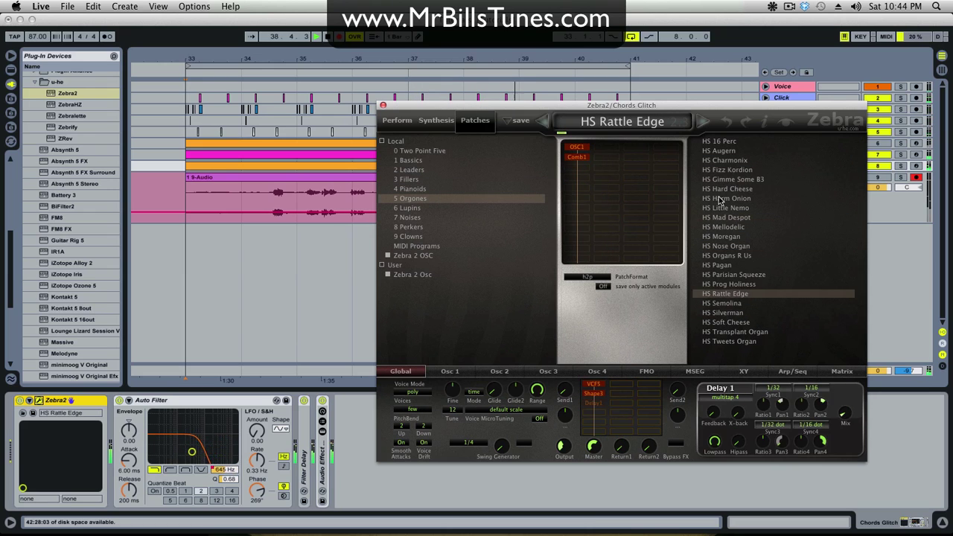
- Continue through Orgones patches such as HS Gimme Some B3 and HS Organs R Us, finish on HS Fizz Kordion and stop recording
click(725, 179)
click(725, 169)
click(733, 274)
click(729, 180)
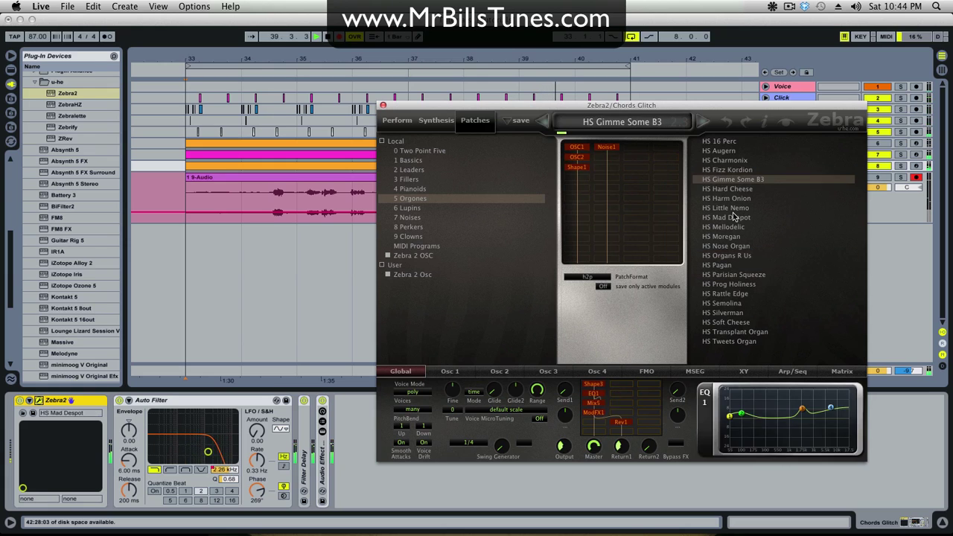
click(726, 150)
click(730, 170)
click(736, 199)
click(729, 255)
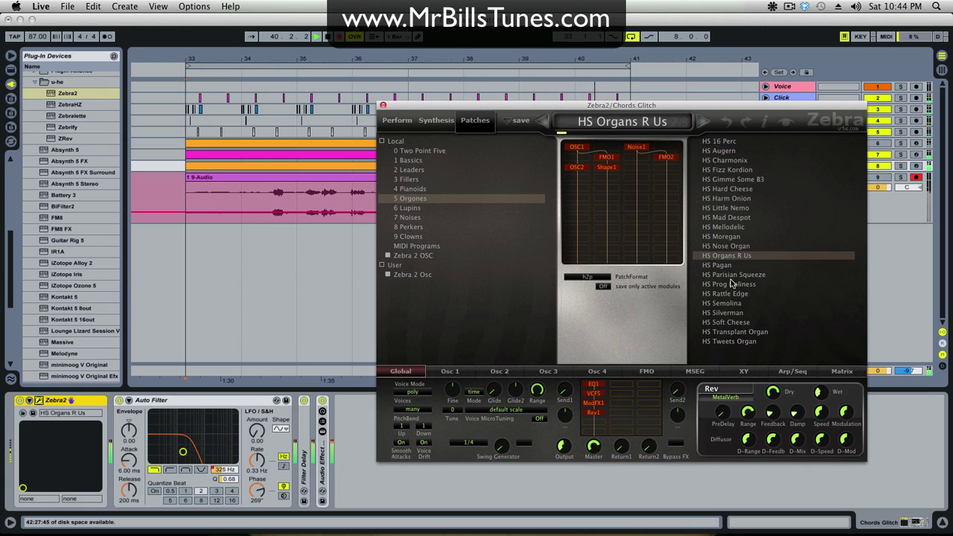
click(732, 284)
click(726, 323)
click(727, 170)
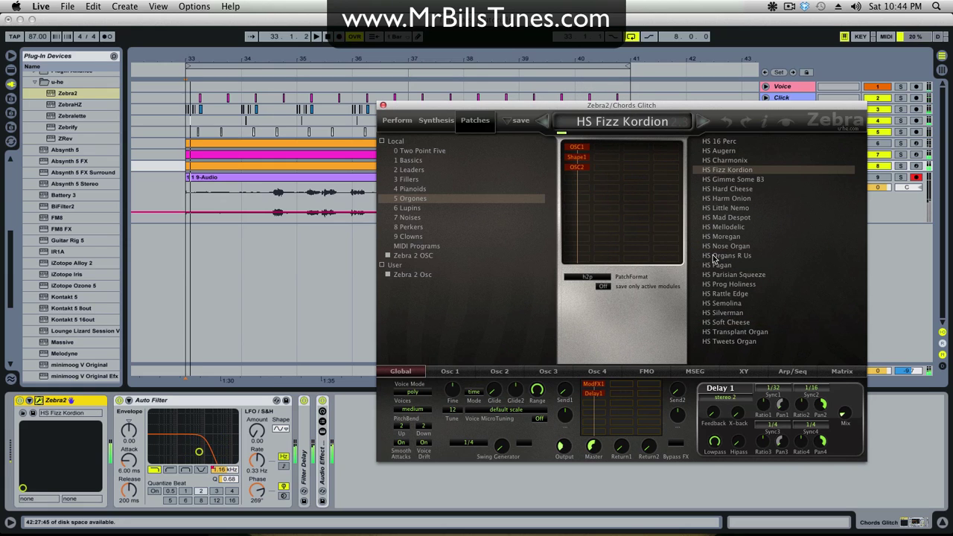
- Move the Zebra2 window out of the way and shift the recorded audio clip so it starts at bar 41
drag(439, 110, 424, 296)
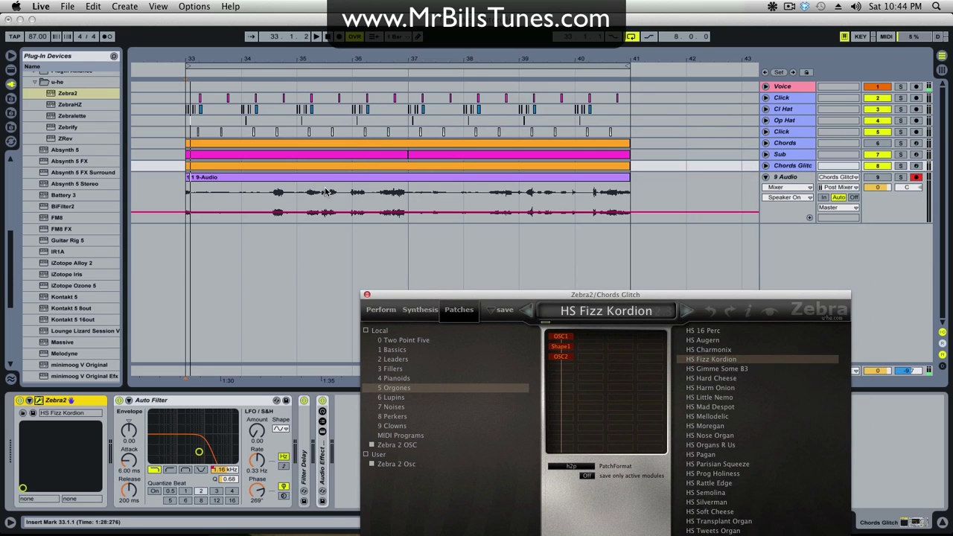
click(181, 182)
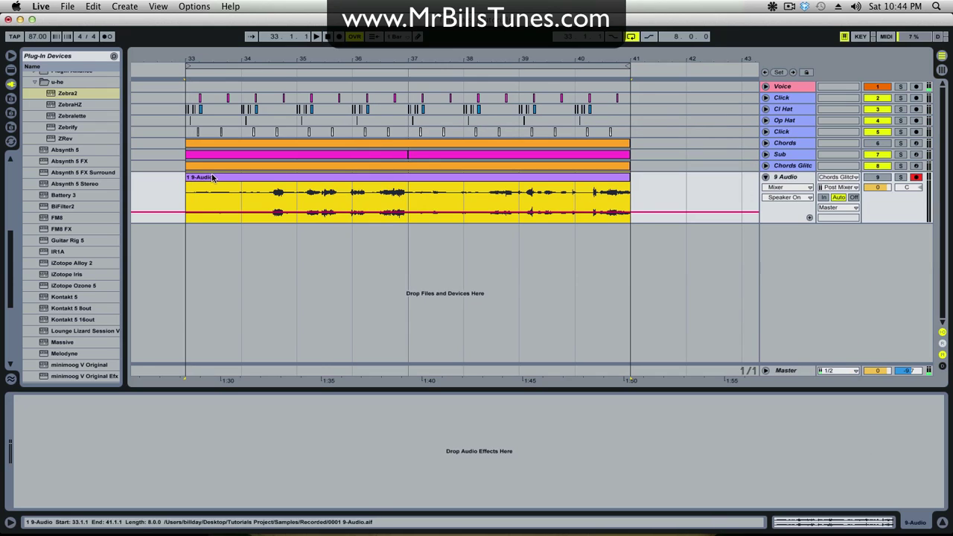
drag(209, 179, 651, 182)
click(196, 195)
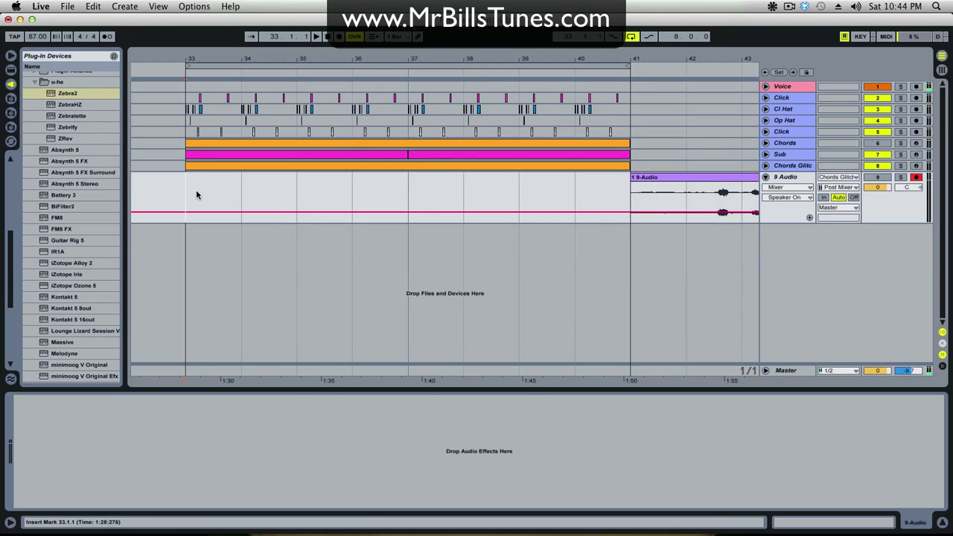
- Open the Chords Glitch MIDI clip, select all its notes and transpose them up one octave
click(188, 163)
drag(430, 292, 456, 119)
double_click(288, 165)
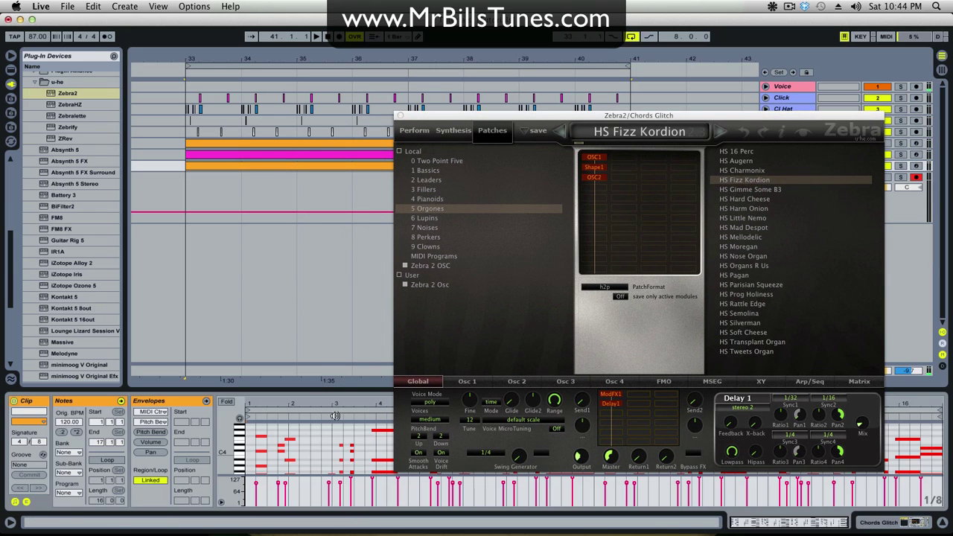
key(super+a)
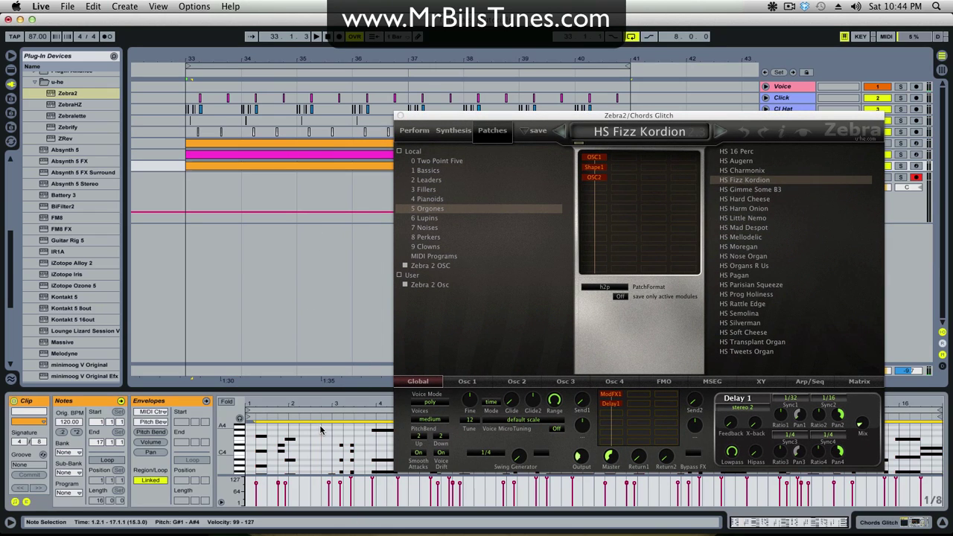
- Select the Chords Glitch track again and start recording a second take onto the audio track from bar 33
click(169, 187)
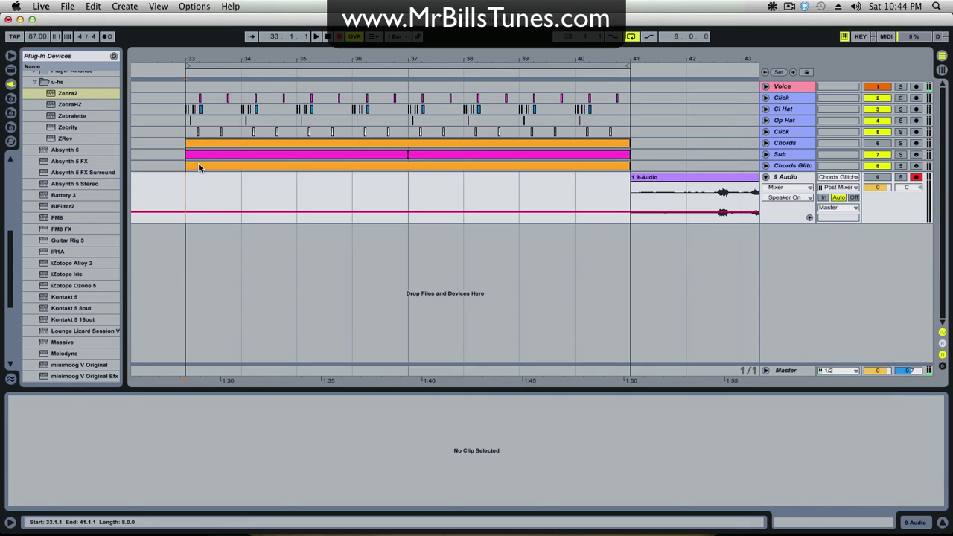
click(198, 166)
key(F9)
- Switch rapidly between Orgones patches such as HS Parisian Squeeze, HS Semolina and HS Hard Cheese while the second take records
click(748, 283)
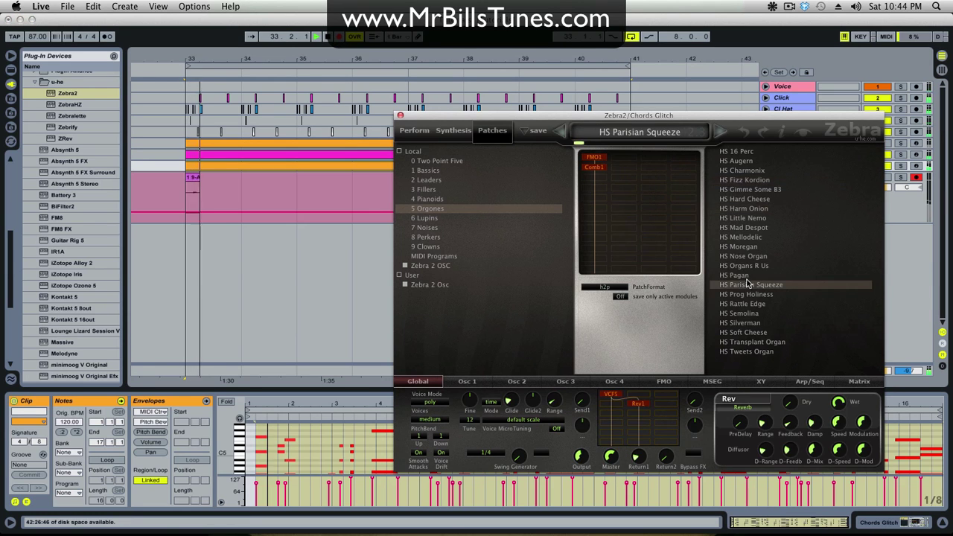
click(739, 312)
click(744, 199)
click(741, 170)
click(744, 199)
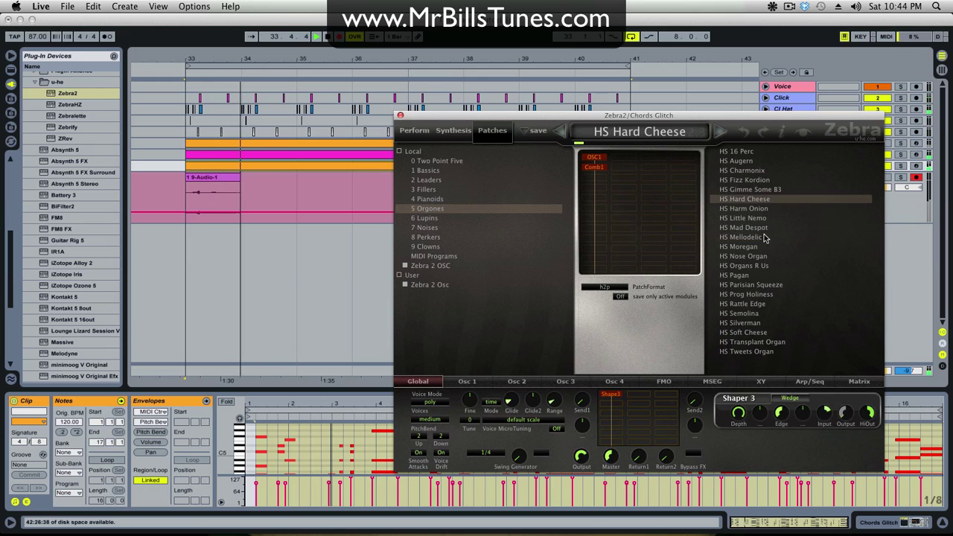
click(759, 236)
click(750, 284)
click(742, 303)
- Change to the Lupins category and switch between patches such as HS Dark Side Run, HS Hot Jumper and HS Different Model
click(426, 217)
click(747, 180)
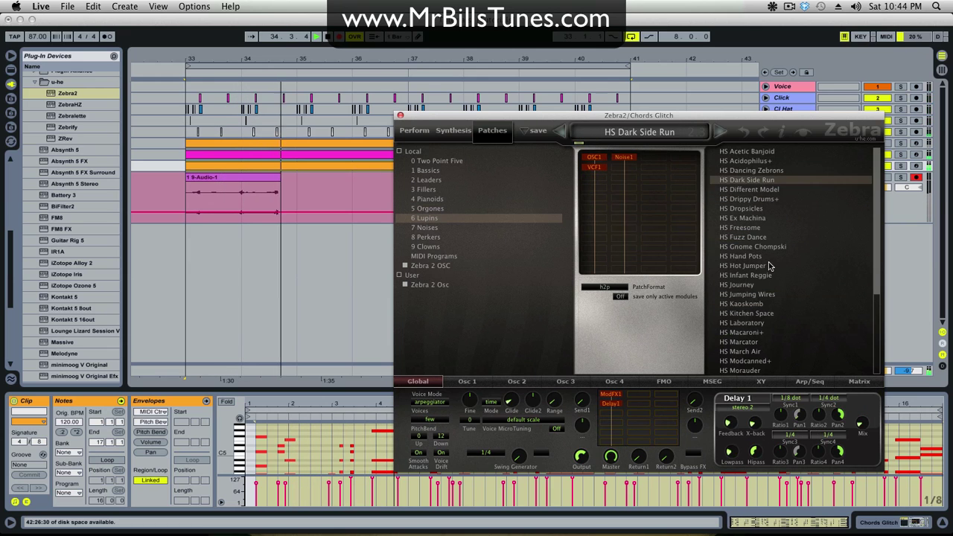
click(744, 265)
click(746, 294)
click(746, 314)
click(752, 246)
click(740, 227)
click(748, 189)
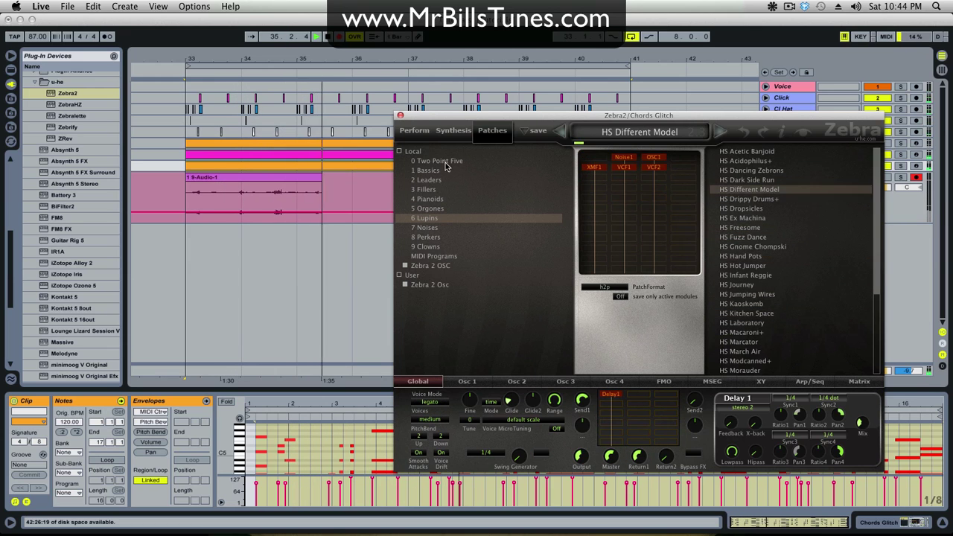
- Change to the Leaders category and switch between patches such as HS Bubblehead, HS Digital Doo and HS Delay Kitten
click(445, 160)
click(428, 180)
click(742, 161)
click(742, 227)
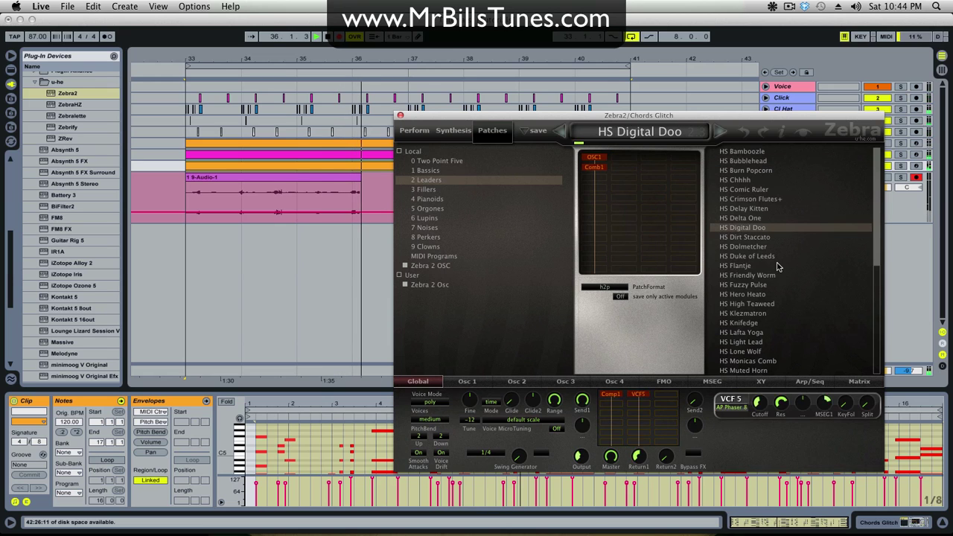
click(776, 266)
click(744, 285)
click(746, 304)
click(737, 180)
click(757, 209)
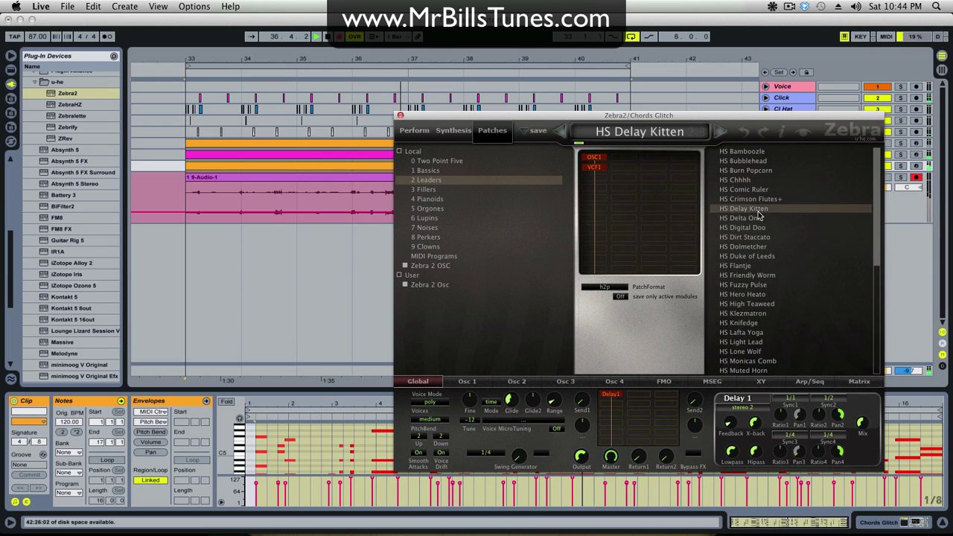
- Keep switching further down the Leaders patches, from HS Dolmetcher through HS Fuzzy Pulse to HS Protoplasm
click(751, 246)
click(763, 284)
click(769, 323)
scroll(766, 298, down, 3)
click(770, 323)
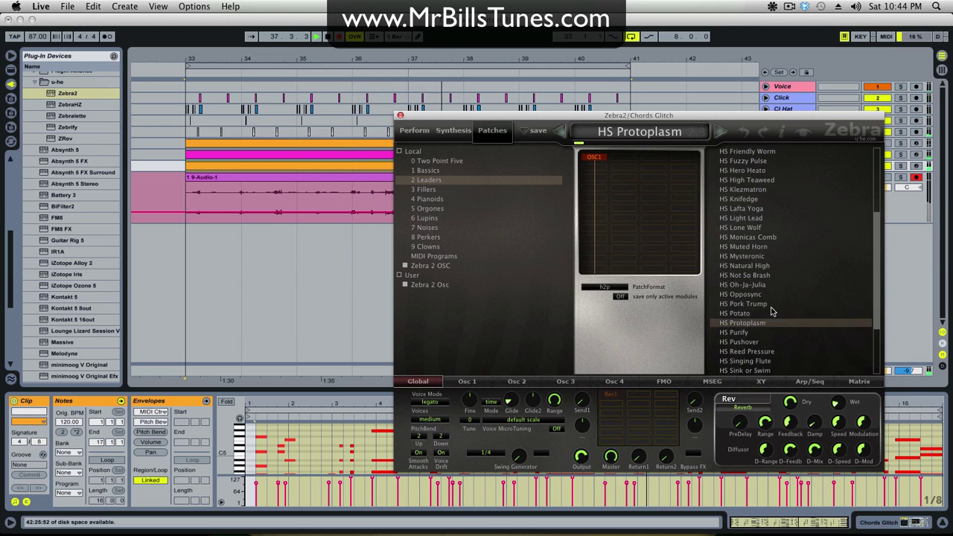
- Step through more Leaders patches during the recording, including several in a row above HS Mysteronic, HS Purify and those near the list's end
click(774, 256)
key(Up)
key(Up)
key(Up)
key(Up)
click(782, 334)
scroll(780, 312, down, 5)
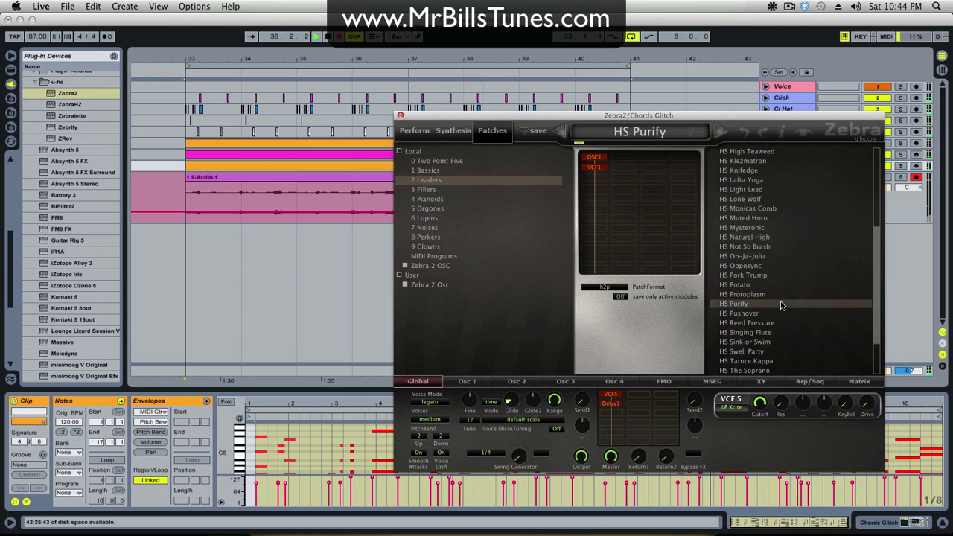
click(780, 303)
click(772, 342)
click(753, 362)
- Return to the Fillers category and switch between patches such as HS Mojo Working, HS RM Fragile and HS Magradrone
click(438, 189)
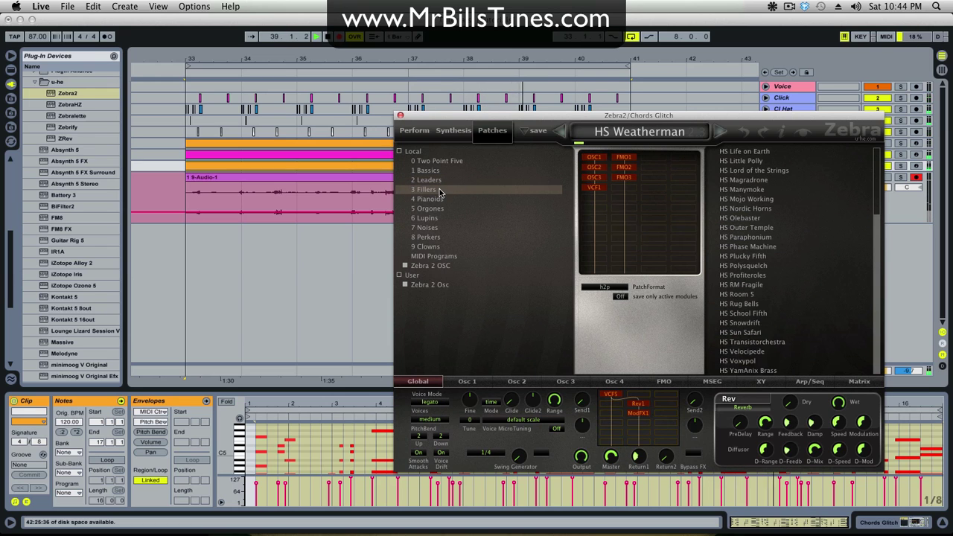
click(759, 199)
click(763, 246)
click(761, 284)
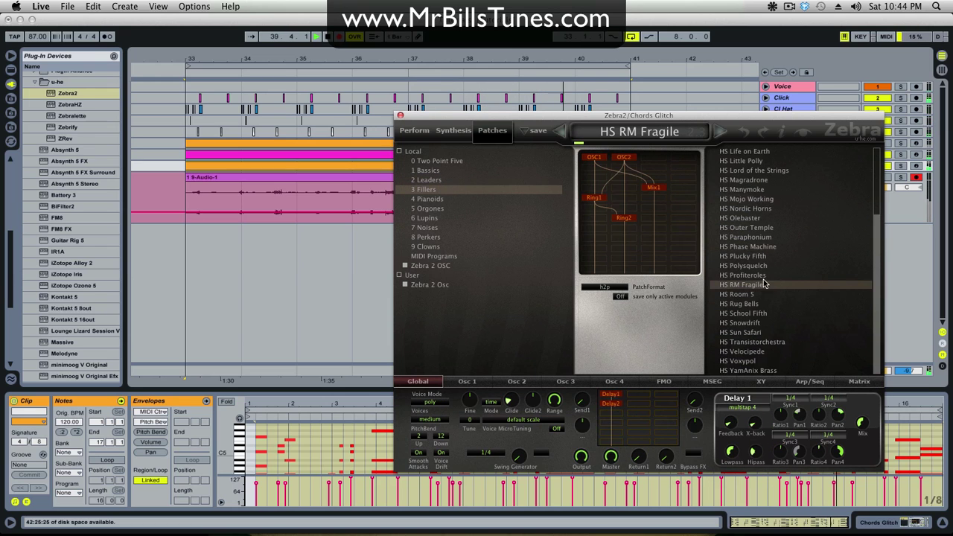
click(755, 341)
click(746, 209)
click(755, 256)
click(746, 180)
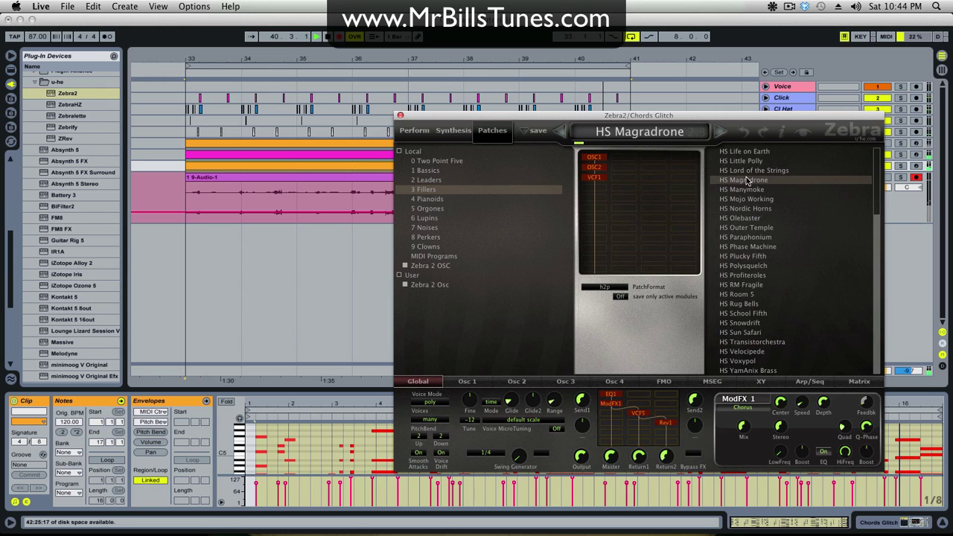
- Keep alternating Fillers patches such as HS Plucky Fifth, HS Outer Temple and HS Lord of the Strings, finishing on HS Snowdrift
click(744, 256)
click(748, 227)
click(744, 274)
click(751, 171)
click(744, 256)
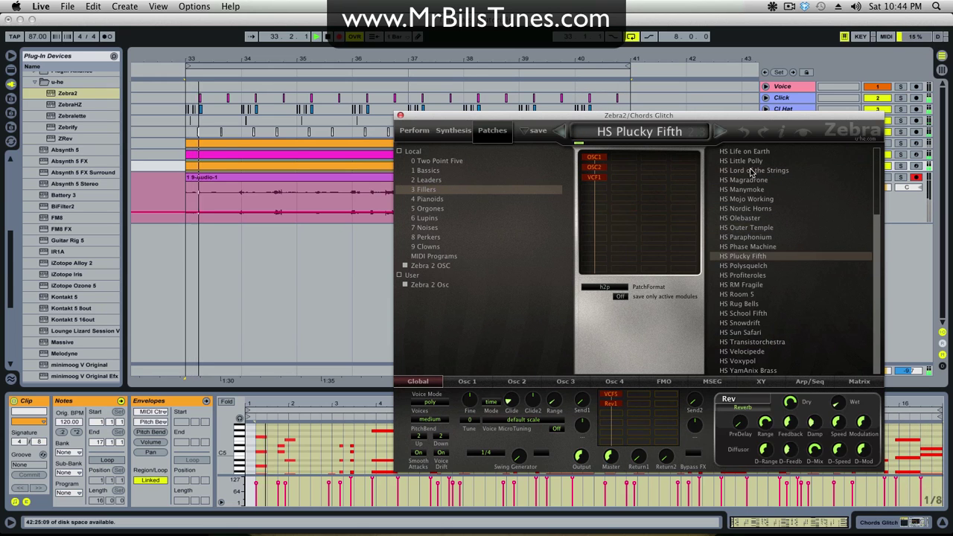
click(751, 170)
click(744, 256)
click(738, 304)
click(739, 323)
- Change back to the Orgones category and switch through HS Harm Onion, HS Moregan, HS Prog Holiness and HS Little Nemo
click(429, 209)
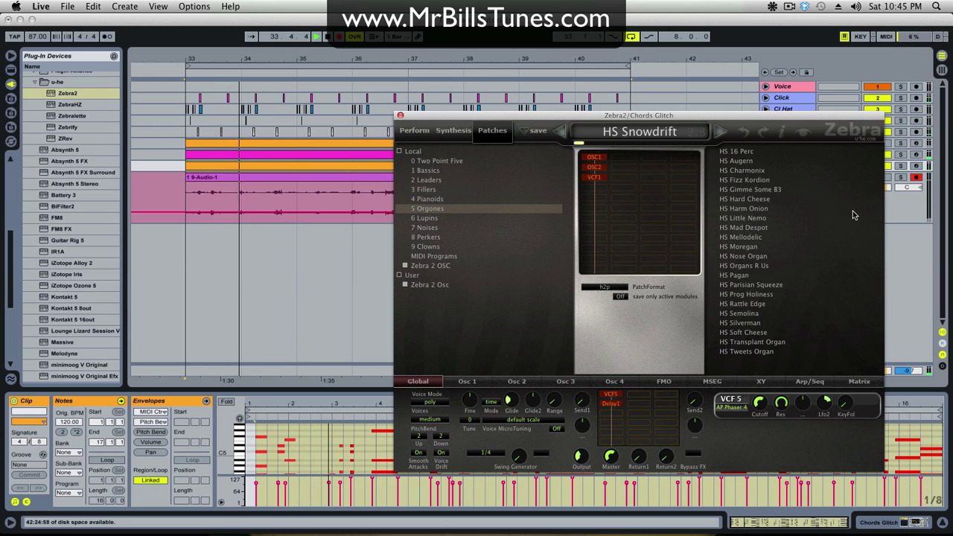
click(744, 208)
click(740, 246)
click(748, 294)
click(744, 218)
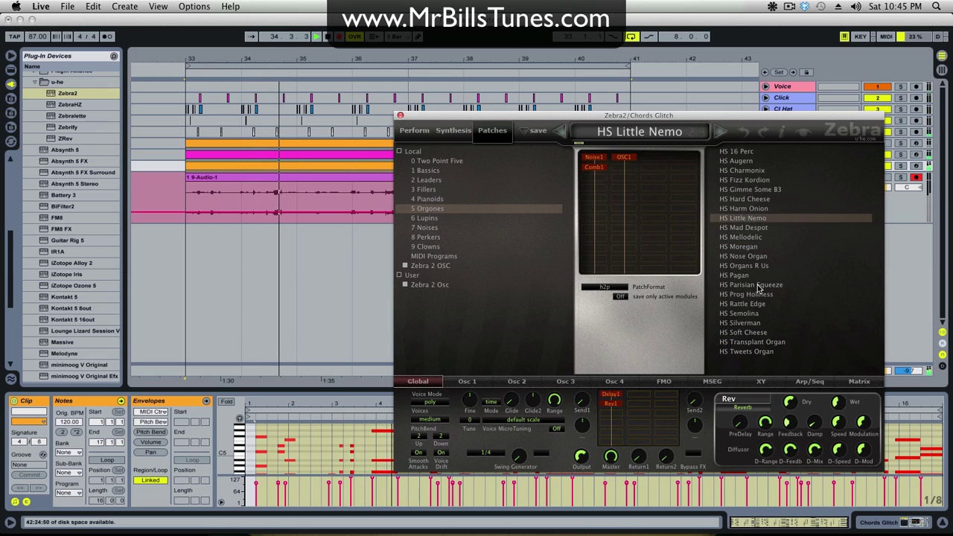
- Continue the recording with Orgones patches such as HS Parisian Squeeze, HS Silverman, HS Harm Onion and HS Charmonix
click(751, 284)
click(740, 323)
click(748, 341)
click(739, 313)
click(744, 265)
click(744, 209)
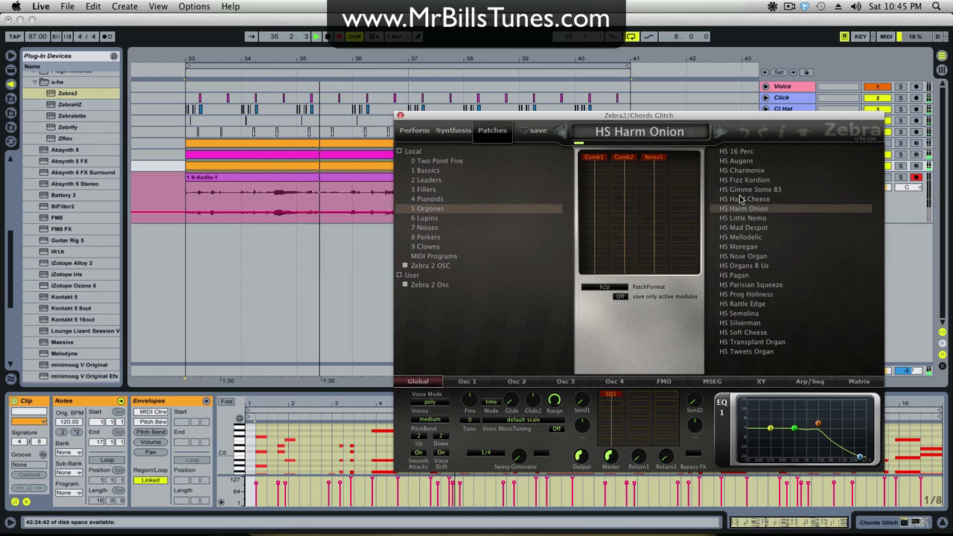
click(742, 170)
click(736, 161)
- Change to the Lupins category and switch between HS Journey, HS Laboratory, HS Marcator, HS Fuzz Dance and HS Drippy Drums+
click(426, 218)
click(751, 284)
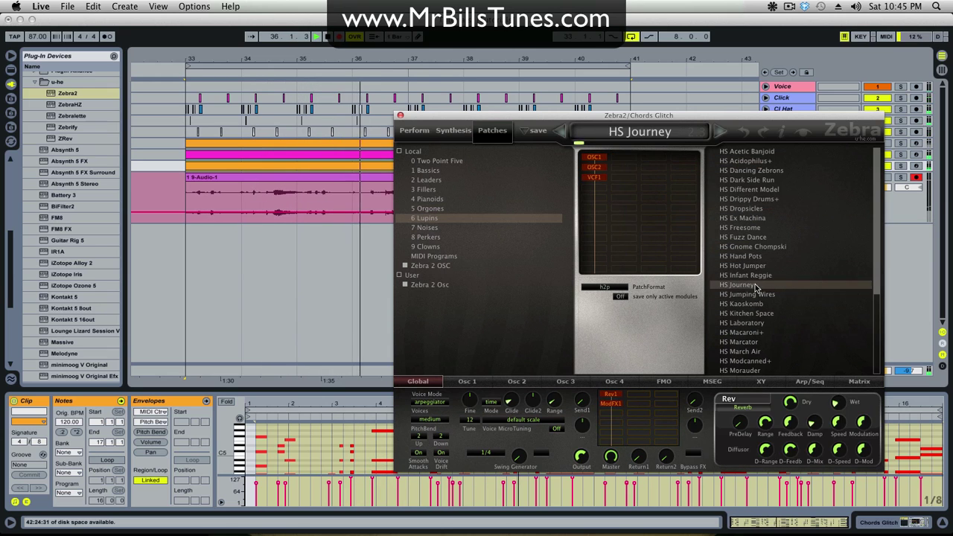
click(741, 322)
click(739, 342)
click(737, 285)
click(742, 237)
click(748, 199)
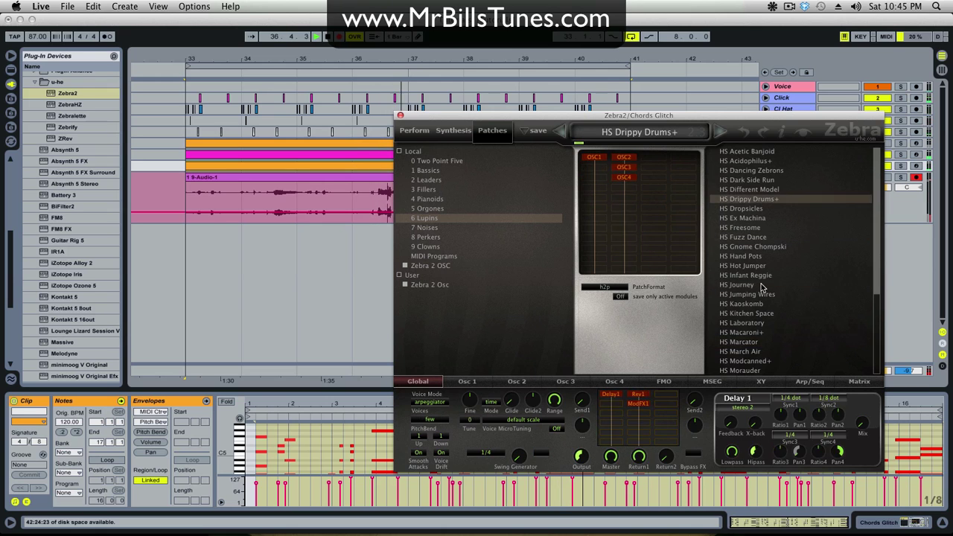
- Keep jumping between Lupins patches such as HS March Air, HS Hot Jumper and HS Drippy Drums+, ending on HS Dark Side Run
click(744, 284)
click(742, 322)
click(739, 351)
click(742, 265)
click(748, 198)
click(746, 180)
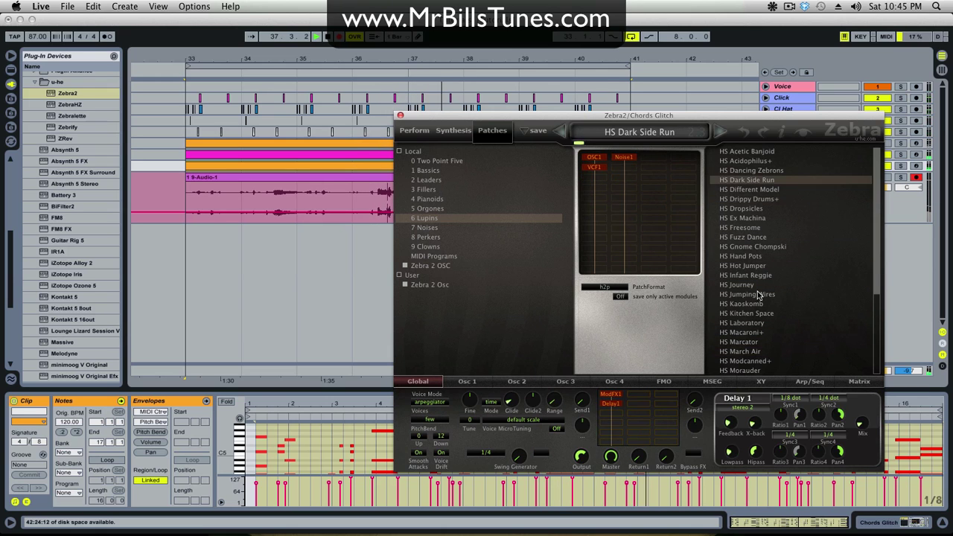
- Keep recording while switching through Lupins patches HS Jumping Wires, HS Marcator, HS Hand Pots, HS Freesome and HS Laboratory
click(746, 294)
click(739, 341)
click(741, 256)
click(739, 341)
click(740, 227)
click(741, 322)
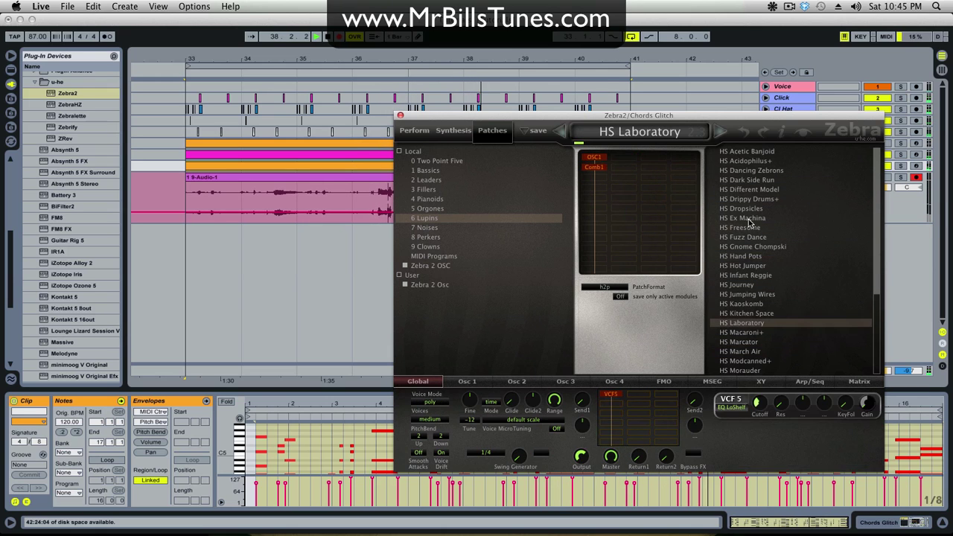
- Continue the take with Lupins patches HS Ex Machina, HS Dark Side Run, HS Acidophilus+, HS Hand Pots and HS Kitchen Space
click(742, 218)
click(745, 179)
click(745, 160)
click(740, 255)
click(745, 312)
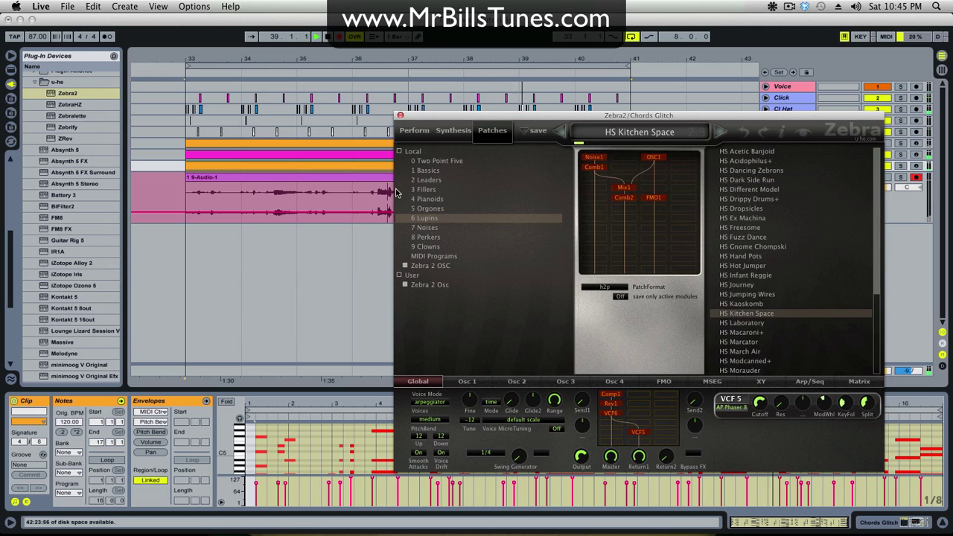
- Change to the Pianoids category and switch through HS Belle EPoque, HS Harp Squeak, HS Needles and HS Eastern Pizza
click(504, 198)
click(745, 170)
click(752, 265)
click(774, 312)
click(769, 238)
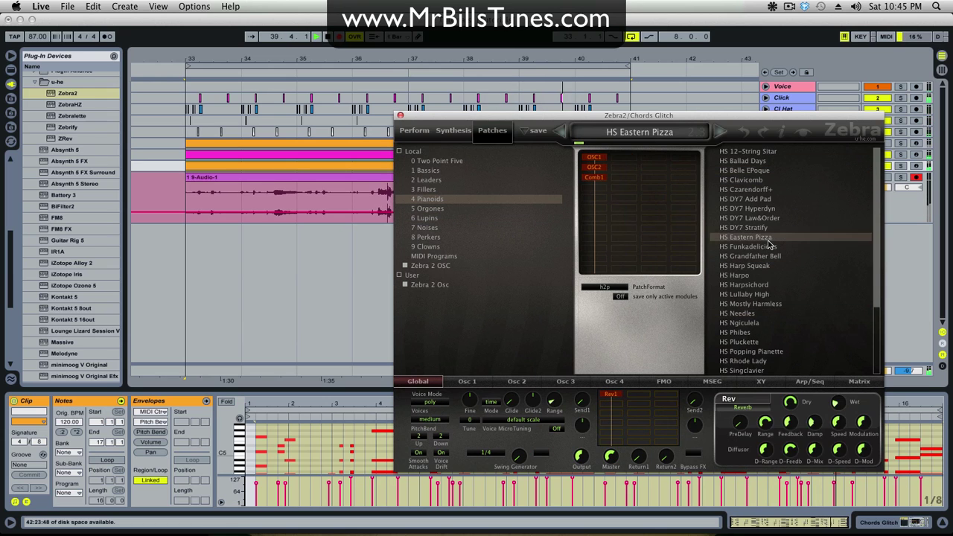
- Finish the take by switching through Pianoids patches such as HS Mostly Harmless, HS Needles and HS Singclavier, and close the Zebra2 window
click(752, 304)
click(754, 227)
click(758, 199)
click(748, 265)
click(752, 313)
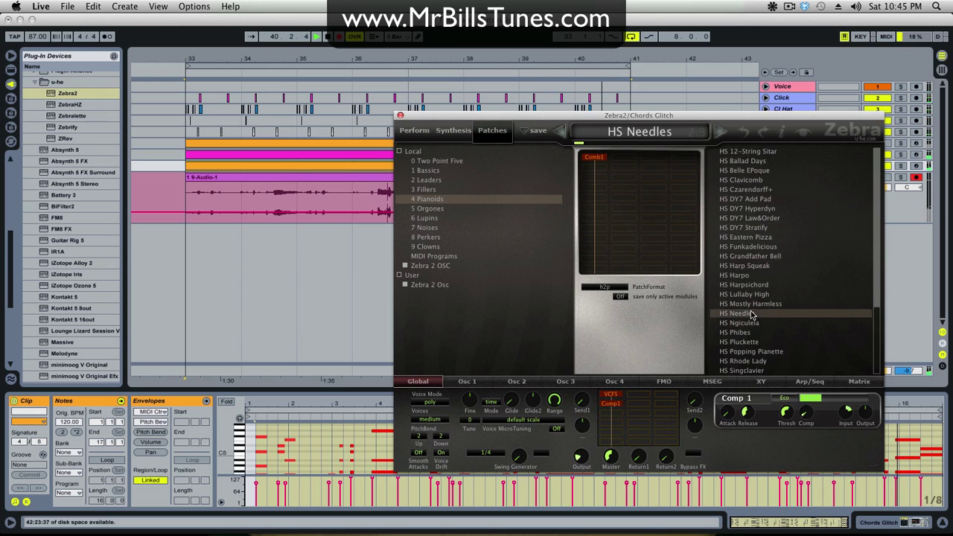
click(744, 332)
click(744, 361)
click(741, 370)
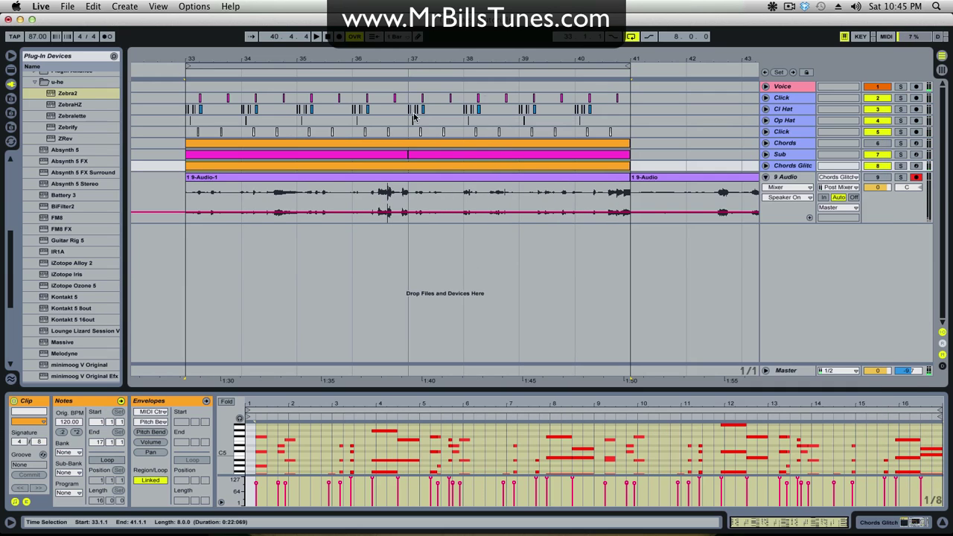
click(400, 116)
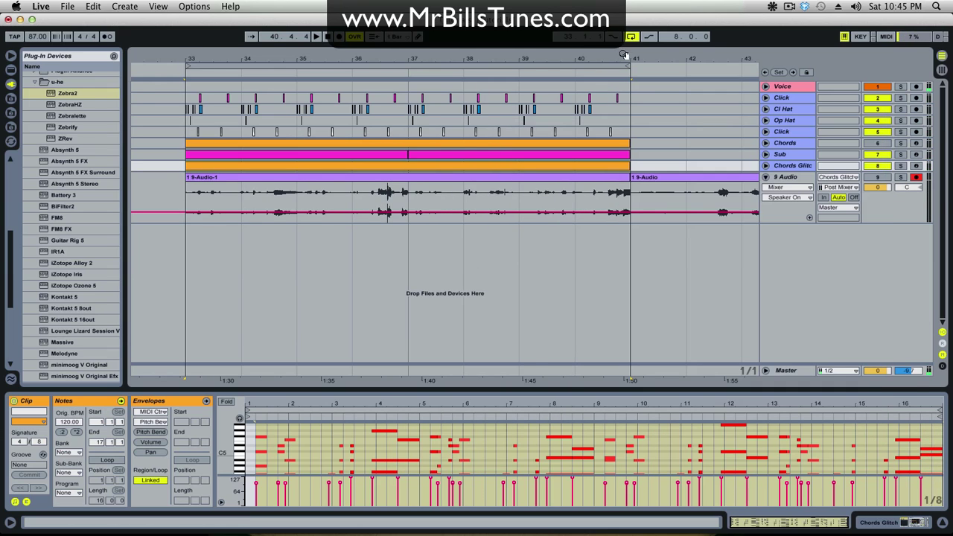
- Move the 9-Audio-1 clip to bar 49 and the 9-Audio clip to bar 33 on the 9 Audio track
drag(623, 55, 619, 30)
click(439, 197)
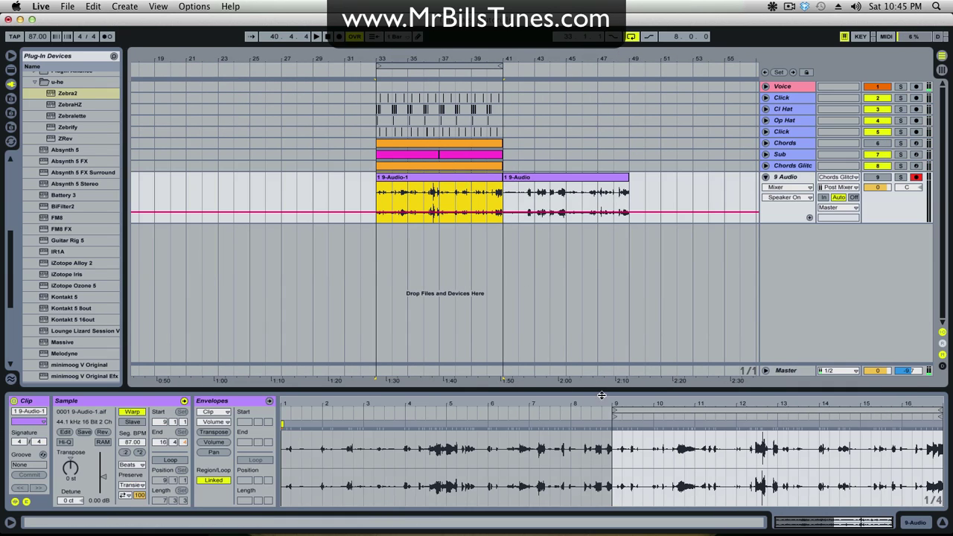
drag(421, 180, 673, 182)
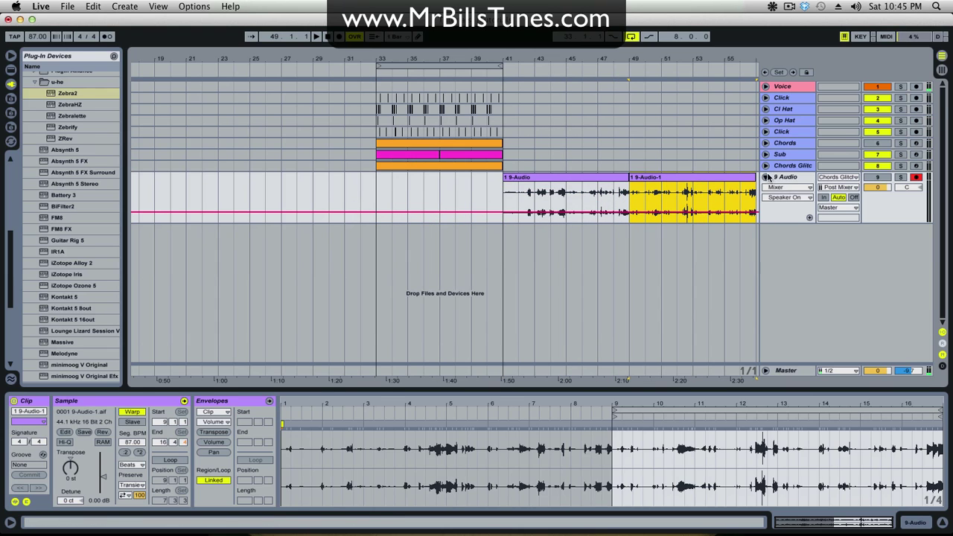
click(768, 176)
click(765, 141)
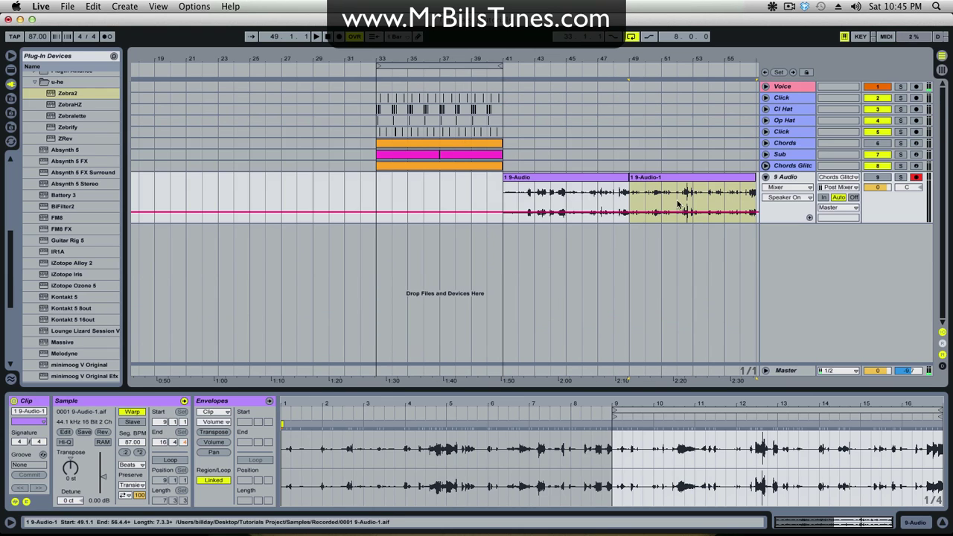
drag(588, 185, 459, 184)
click(631, 402)
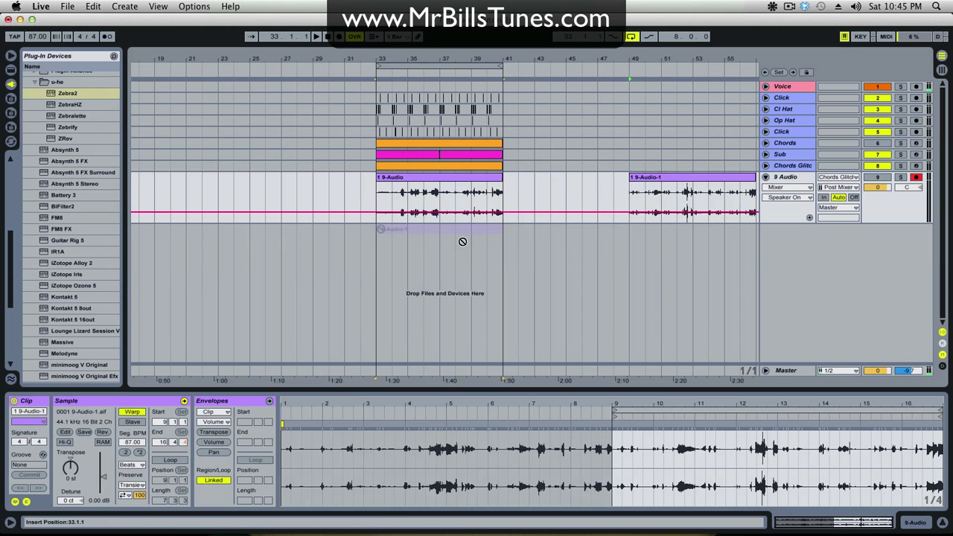
- Insert a new audio track and place the 9-Audio-1 clip on it at bar 33, extended to its full recorded length
click(753, 195)
click(789, 179)
key(super+t)
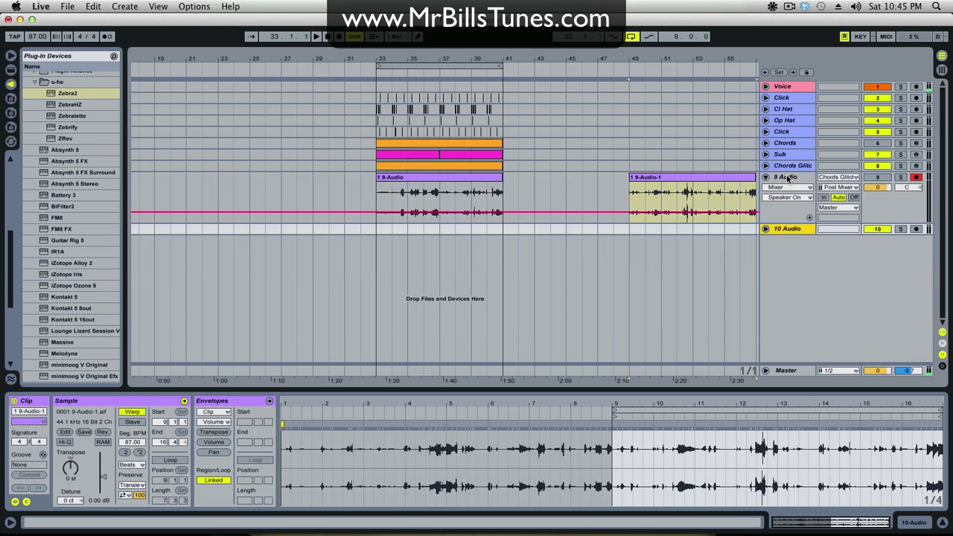
drag(648, 185, 394, 237)
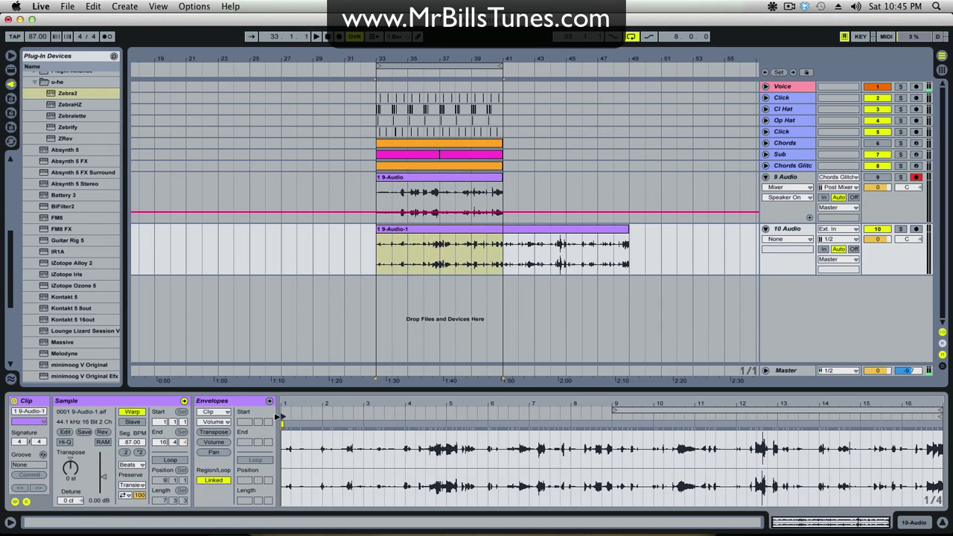
click(408, 233)
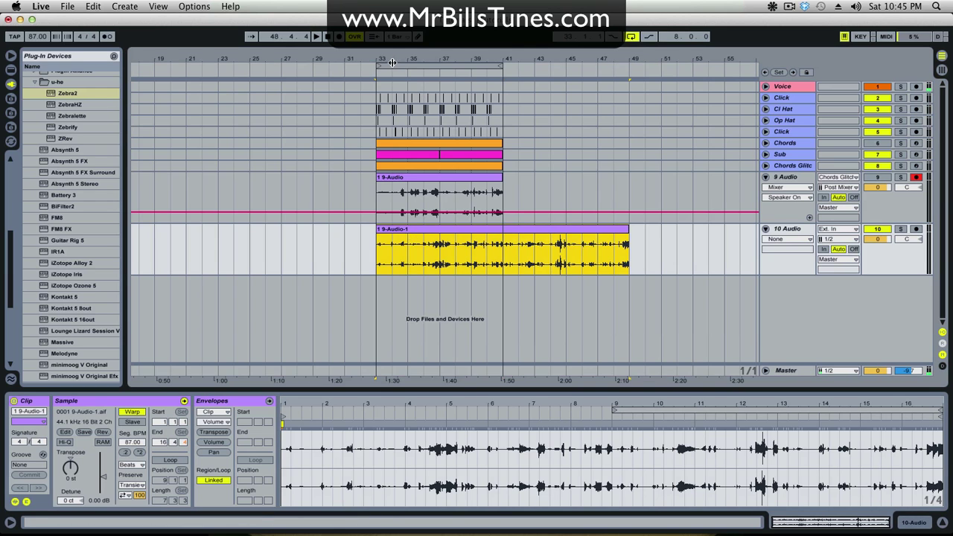
- Set the arrangement's fixed grid to 1/16 for editing the start of the recorded clips
key(plus)
key(plus)
key(plus)
key(minus)
key(minus)
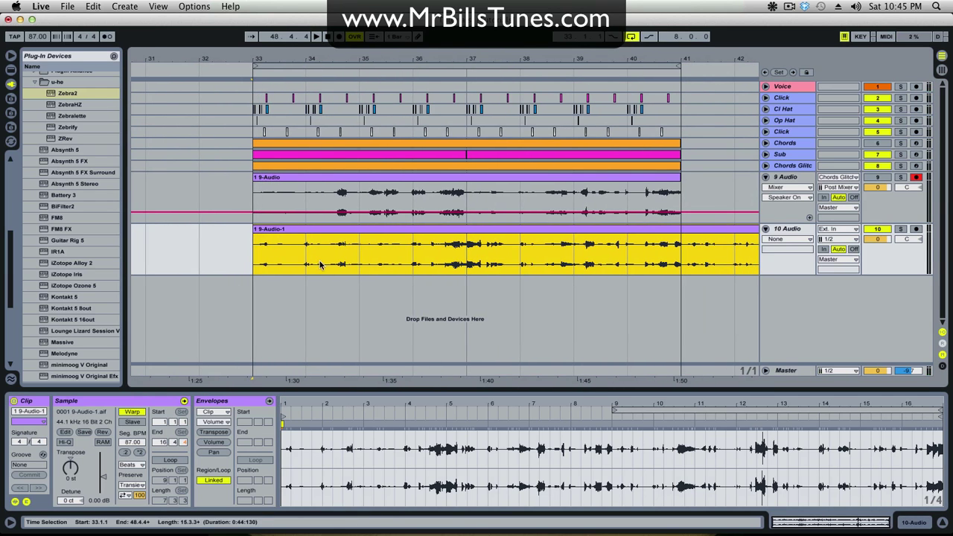
click(289, 265)
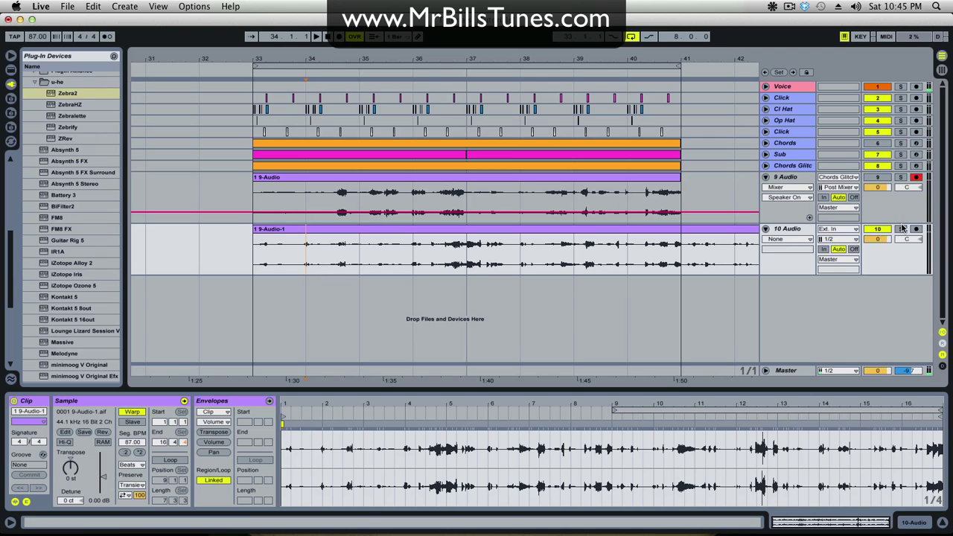
drag(262, 60, 268, 186)
right_click(363, 273)
click(442, 434)
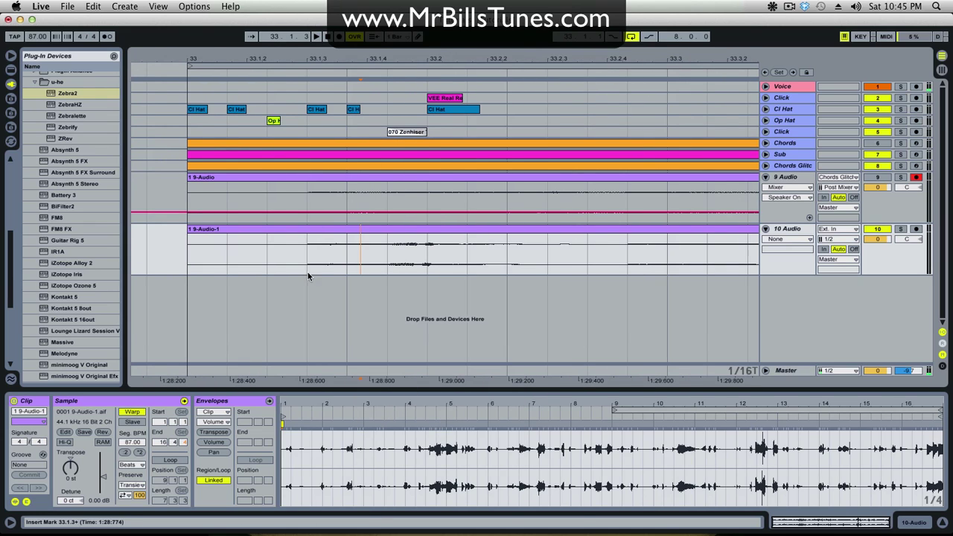
- Disarm and activate the 9 Audio track, and audition it soloed from 33.1.3
key(space)
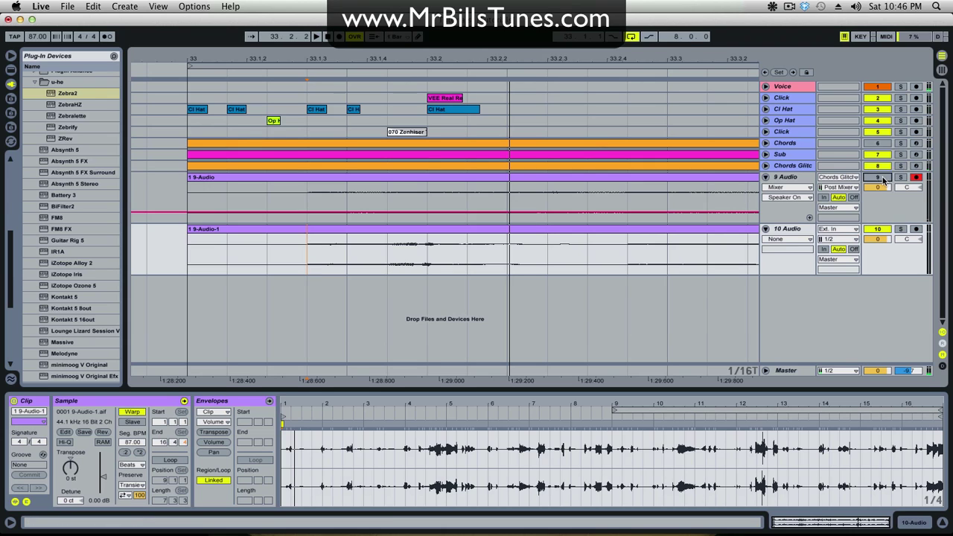
click(911, 178)
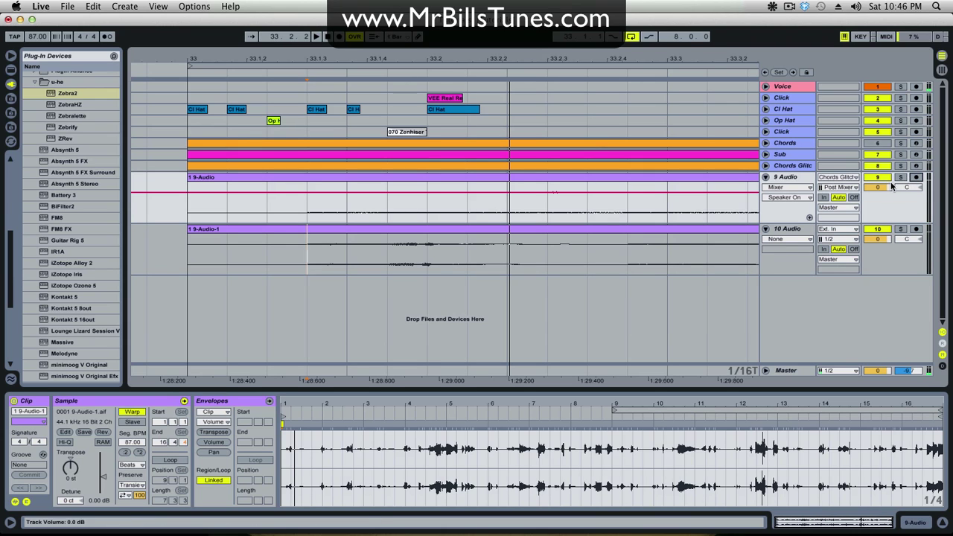
click(901, 179)
key(space)
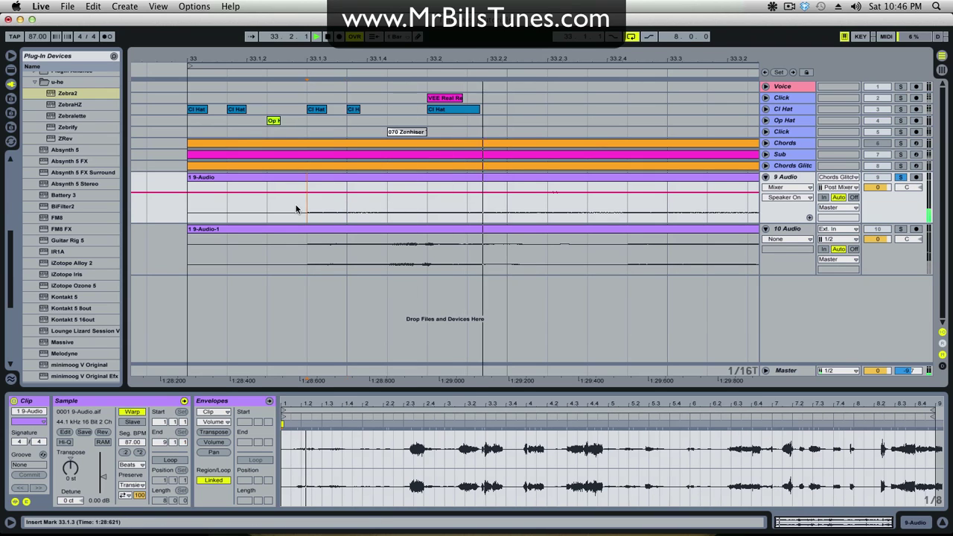
click(899, 177)
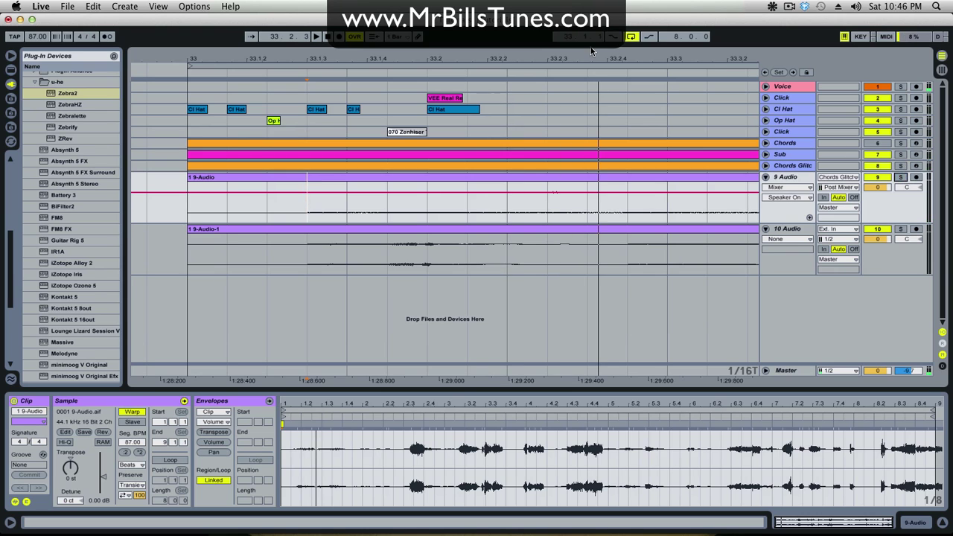
- Solo the 10 Audio track and audition its recording from just before bar 34
mouse_move(592, 50)
mouse_down()
mouse_move(592, 59)
mouse_move(309, 186)
mouse_up()
click(360, 248)
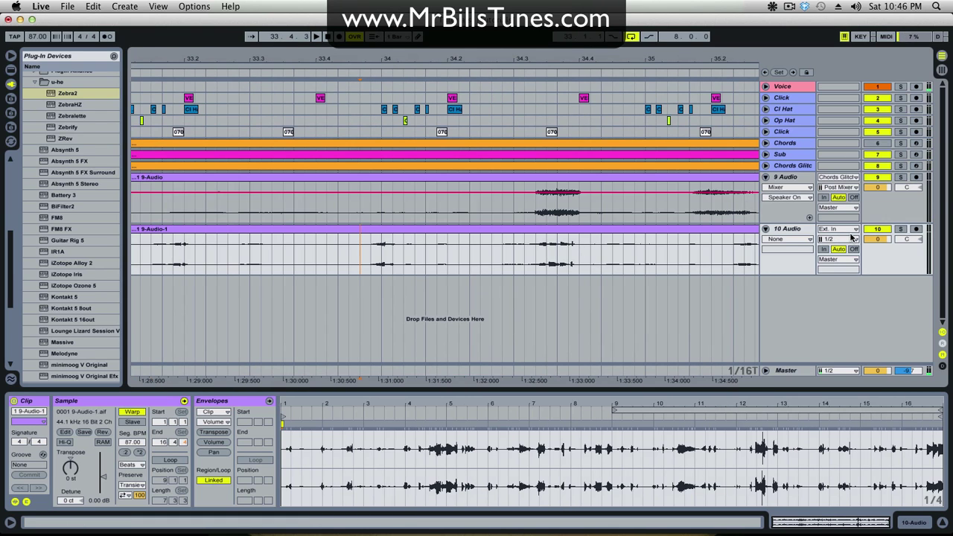
click(901, 228)
key(space)
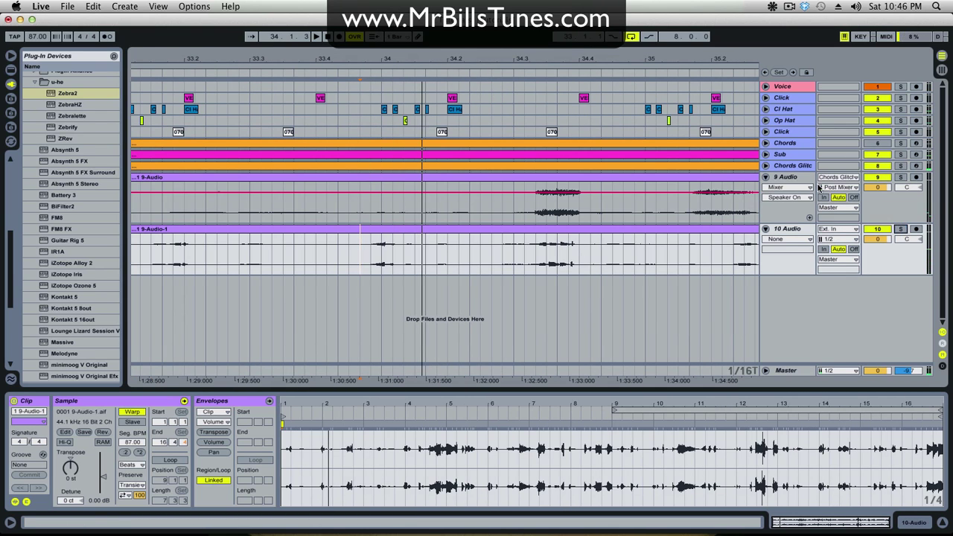
- Unfold the Chords Glitch track at a reduced height, remove its Auto Filter Frequency lane and set its automation display to None
click(765, 165)
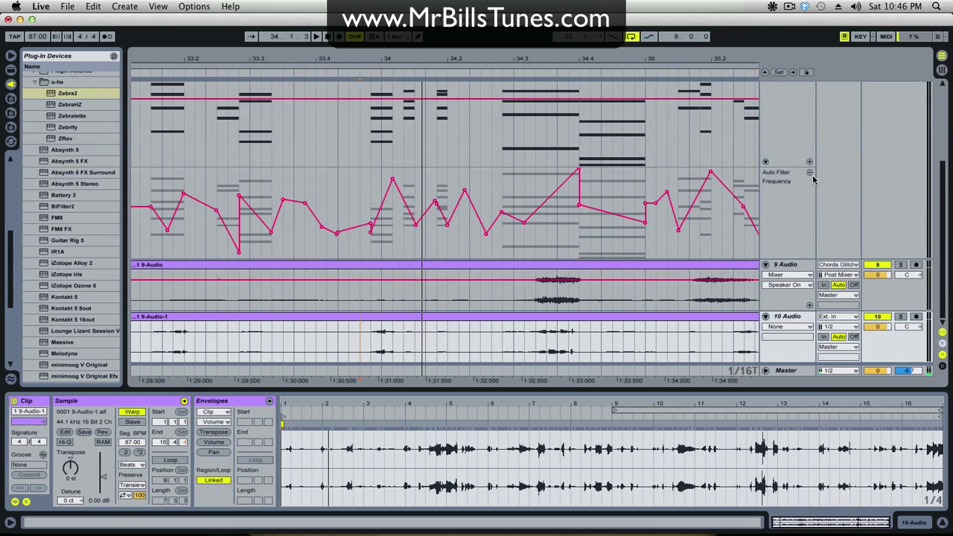
click(810, 172)
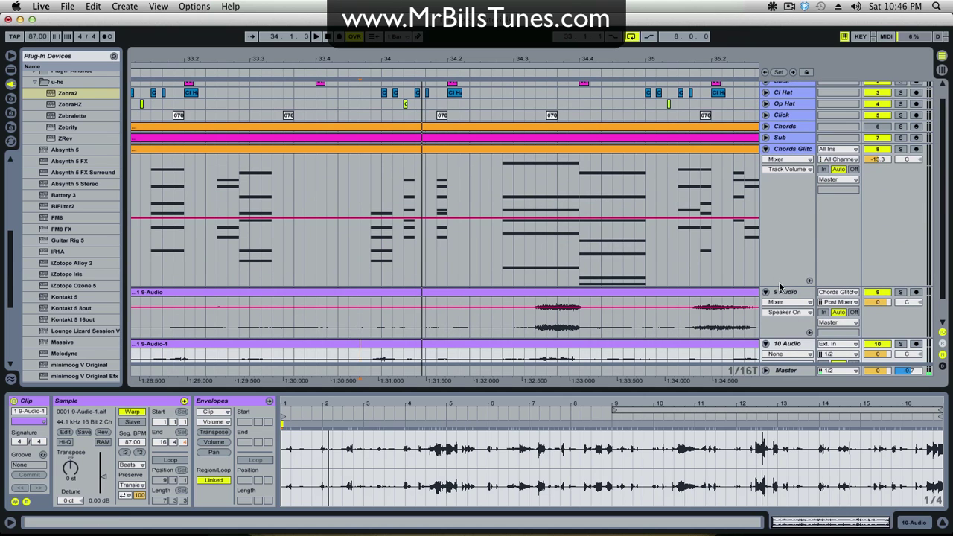
drag(780, 284, 789, 210)
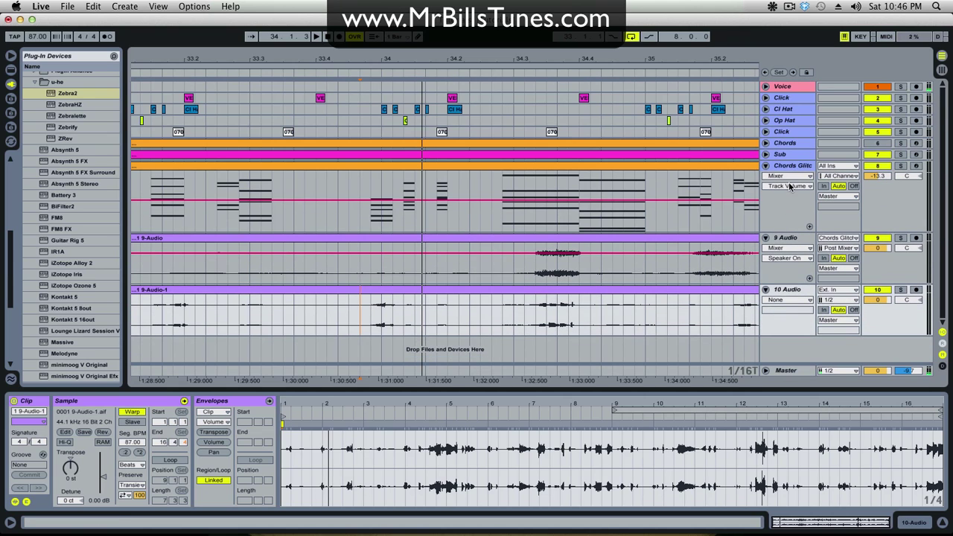
click(789, 177)
click(789, 186)
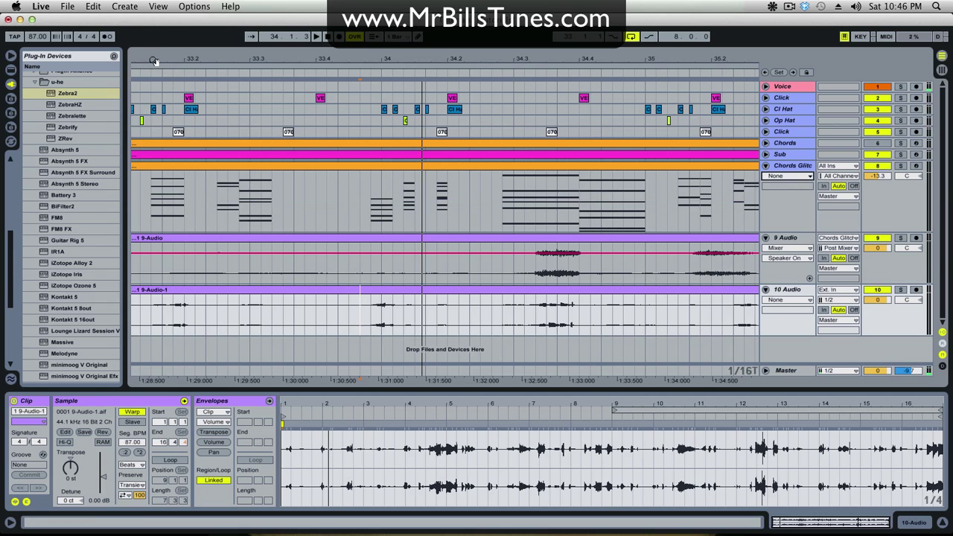
- Delete the section from 33.2.1 to 33.2.3 of the 10 Audio recording
drag(154, 61, 536, 372)
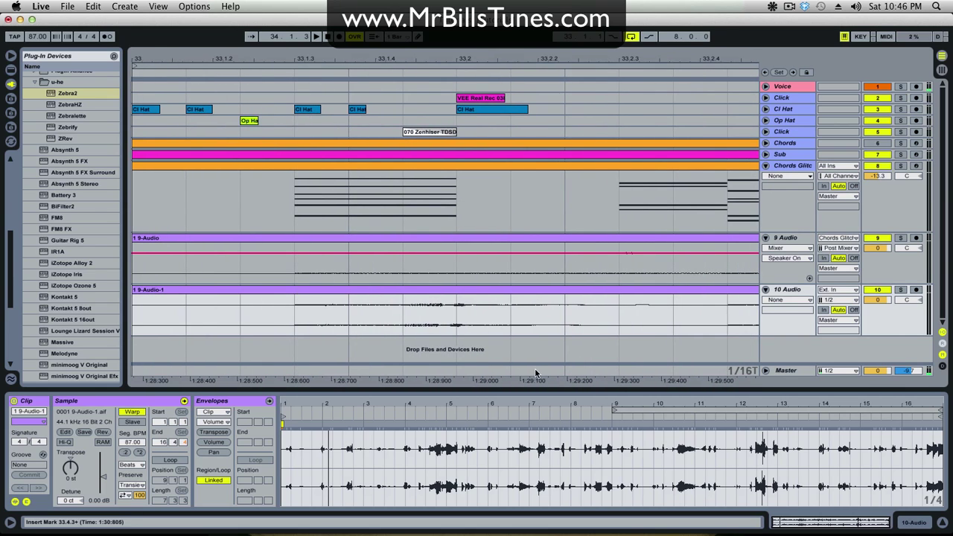
drag(471, 320, 619, 320)
key(Delete)
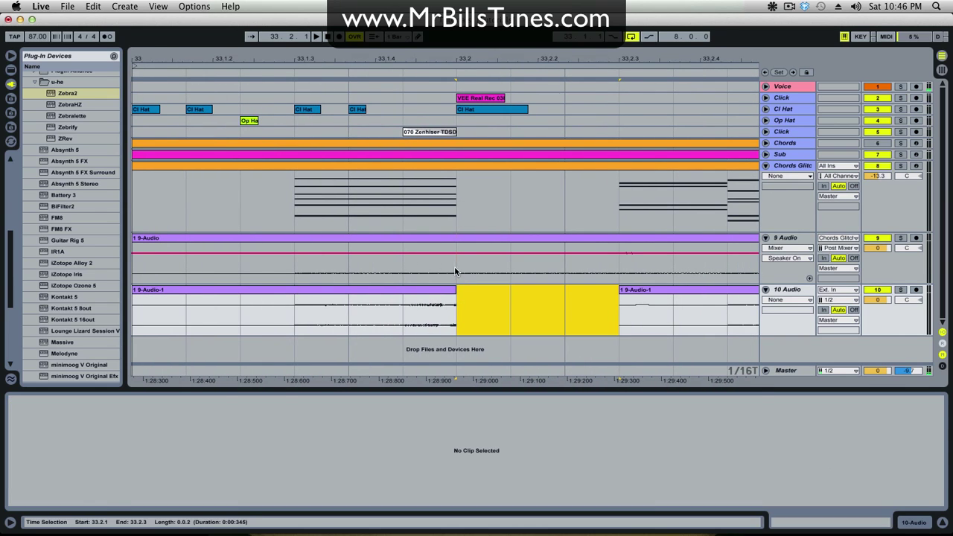
- Delete the 9 Audio recording before 33.2.3 and the 10 Audio recording before 33.1.3
drag(456, 272, 268, 248)
key(Delete)
drag(284, 299, 131, 266)
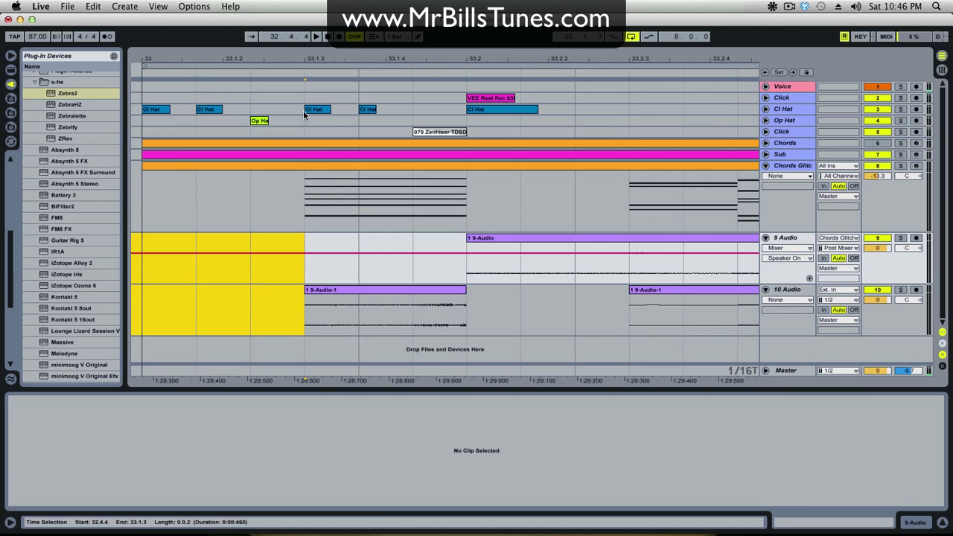
click(297, 241)
drag(470, 272, 629, 272)
key(Delete)
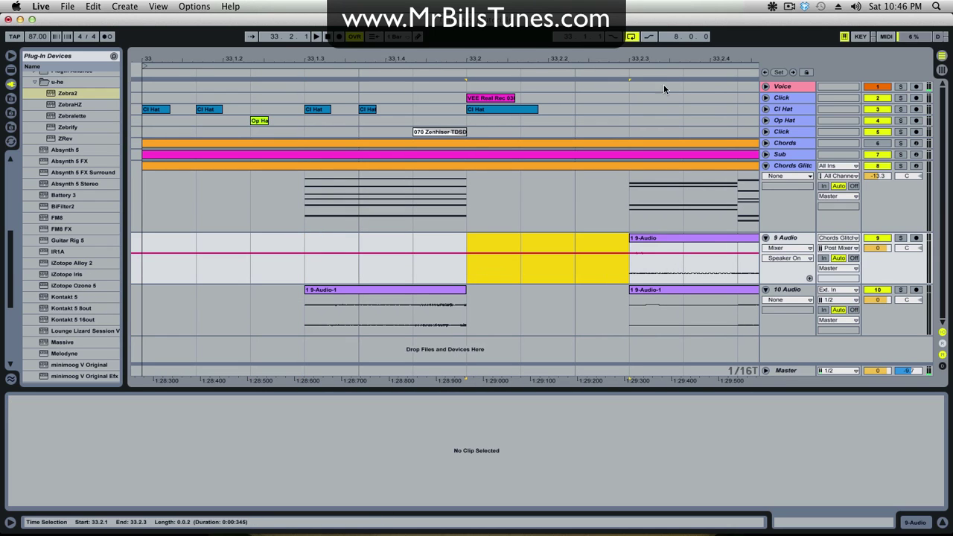
- Set the arrangement's fixed grid to 2 Bars
key(super+a)
drag(560, 60, 483, 69)
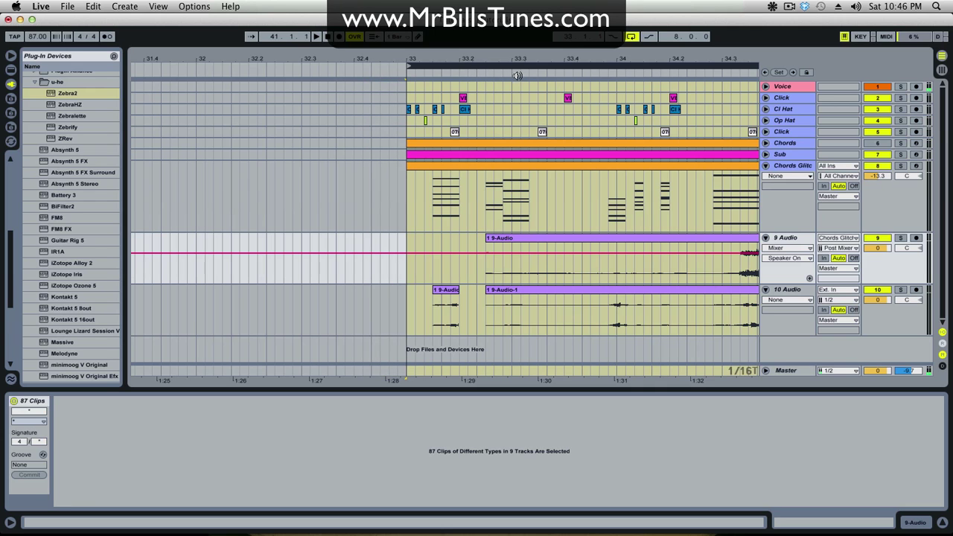
key(minus)
key(minus)
right_click(546, 298)
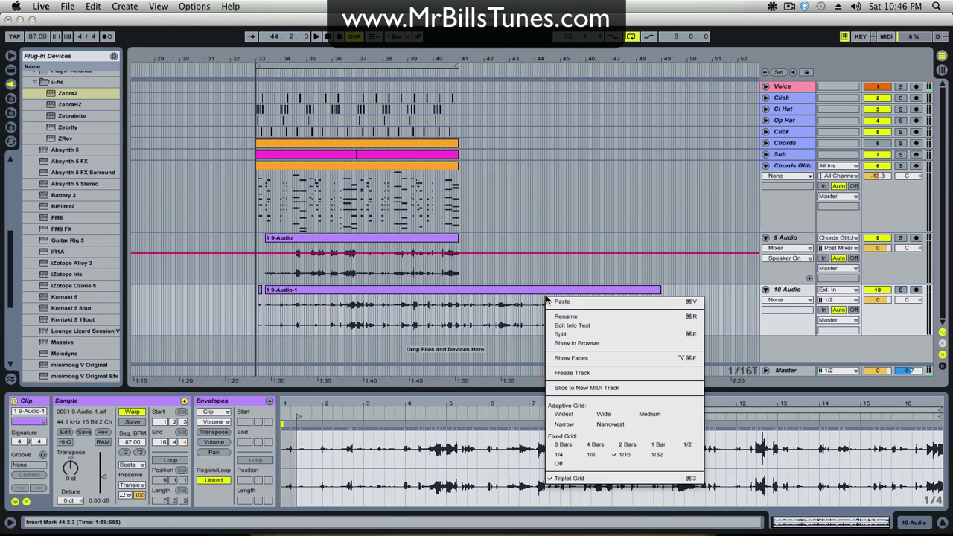
click(638, 443)
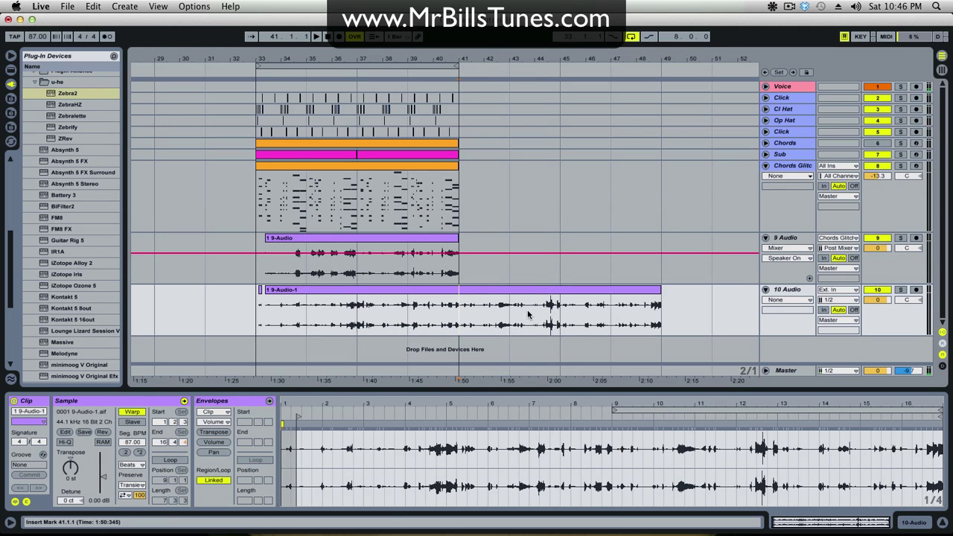
- Split the long 10 Audio clip at 41.1.1 and move its second half to a new audio track at bar 33
key(super+e)
key(super+t)
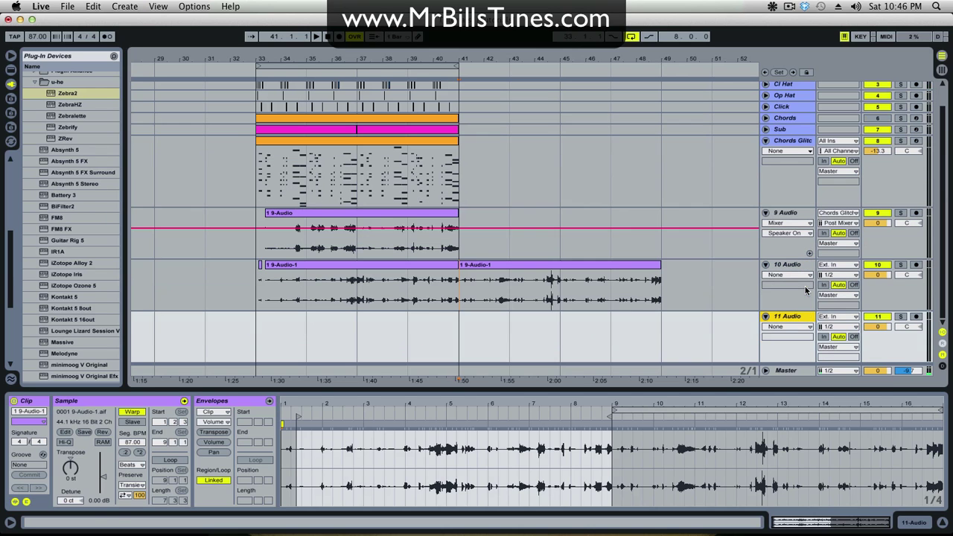
drag(514, 279, 311, 327)
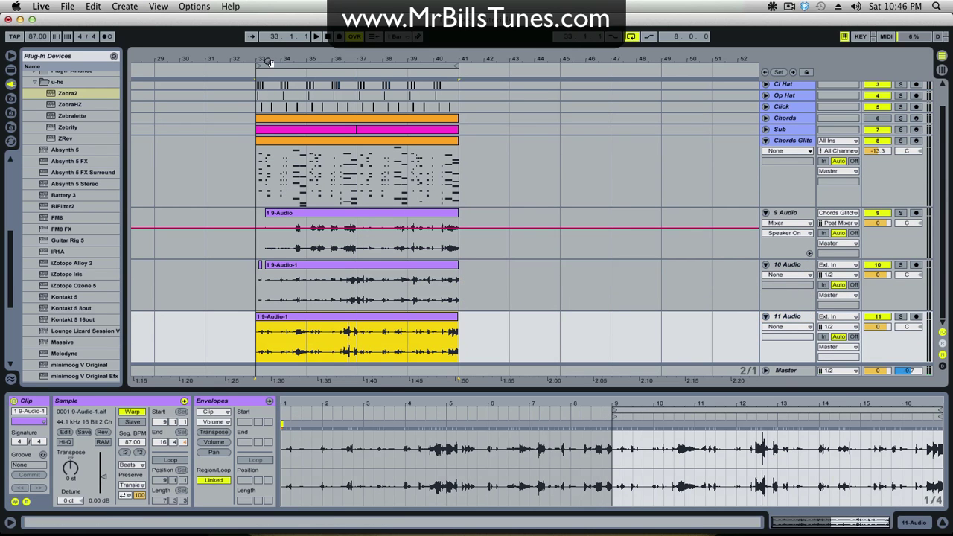
- Set the arrangement's fixed grid to 1/16
drag(269, 64, 294, 182)
right_click(390, 303)
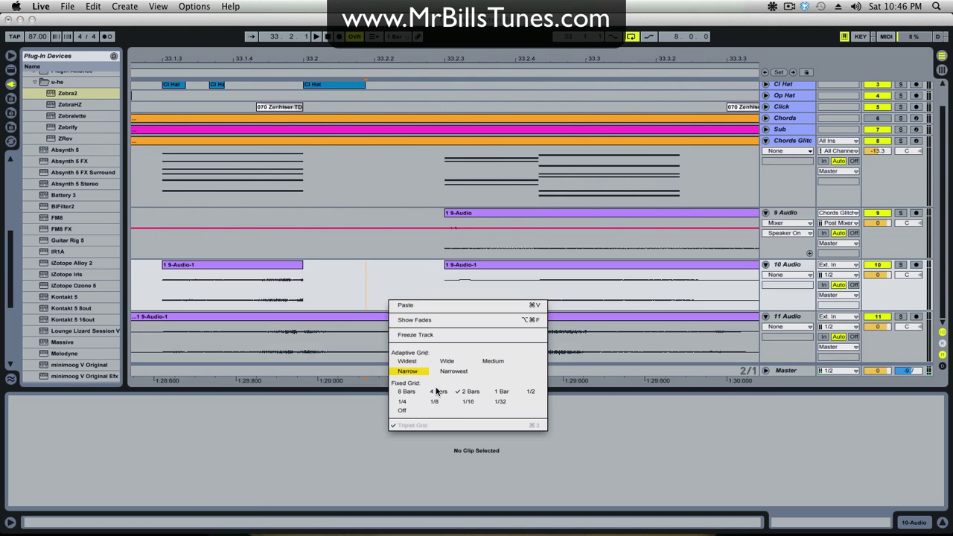
click(467, 403)
key(minus)
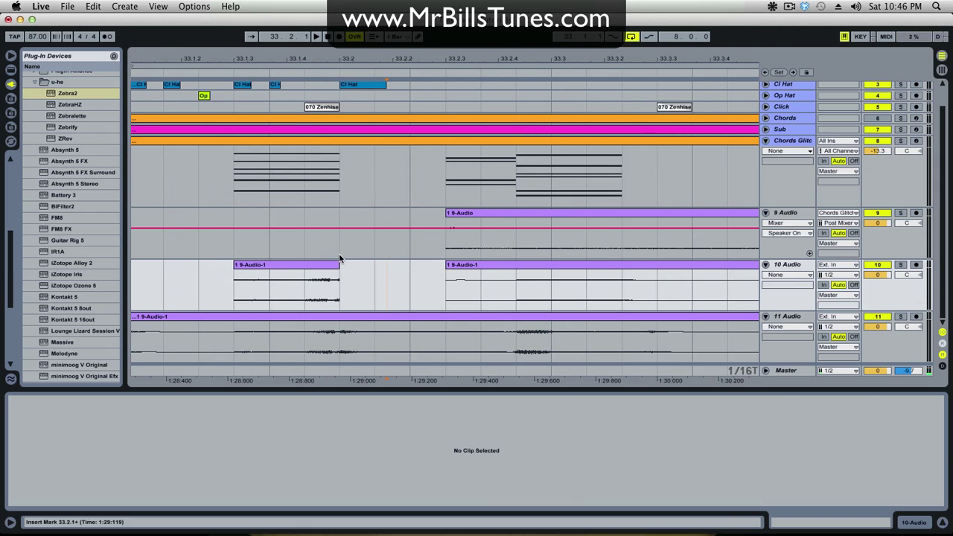
- Listen to the 11 Audio recording from 33.1.3
click(221, 341)
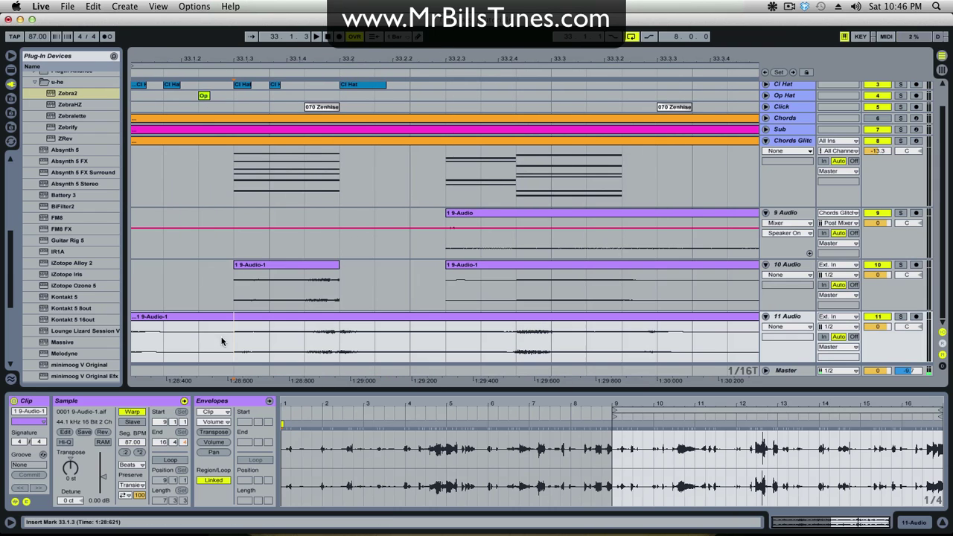
click(900, 317)
key(space)
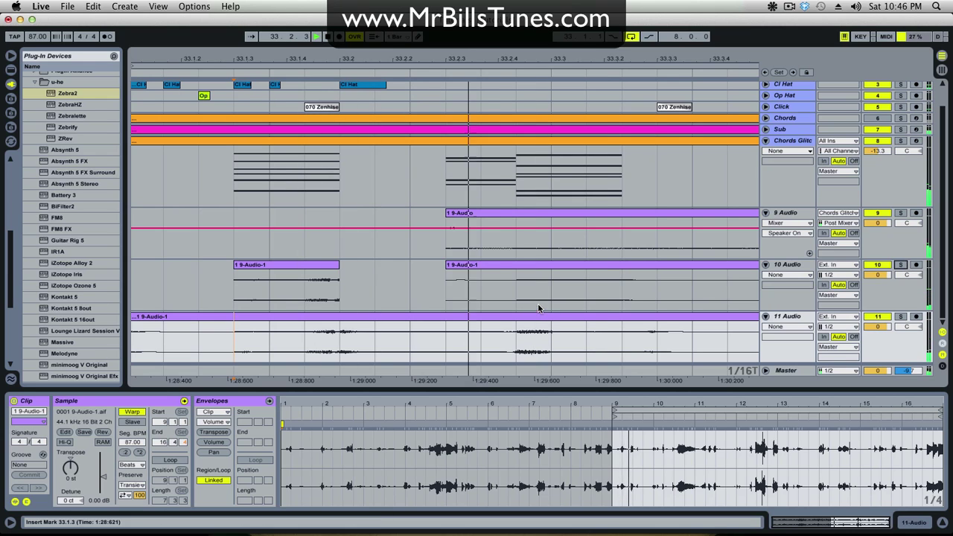
- Turn off the Chords Glitch track and delete the 11 Audio recording before 33.2.1
key(minus)
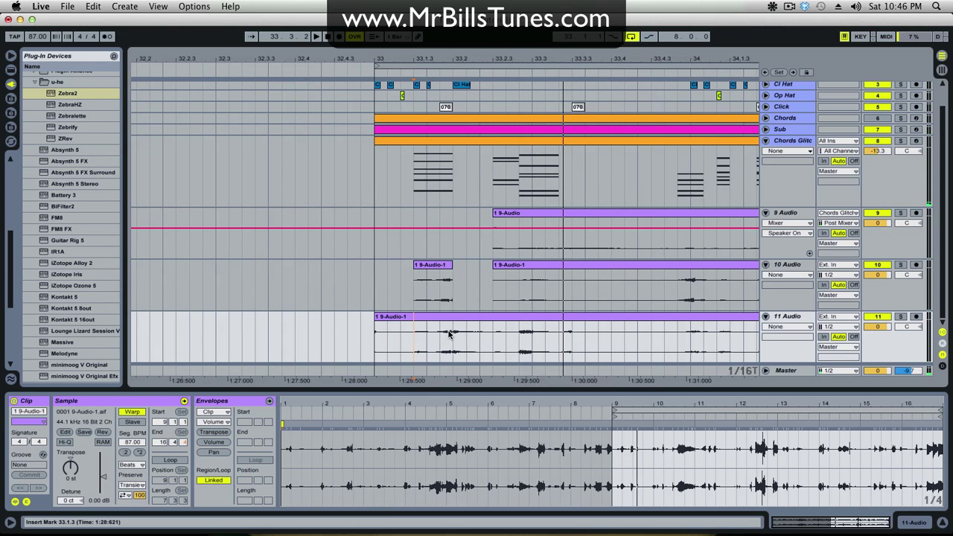
drag(347, 335, 451, 335)
click(875, 140)
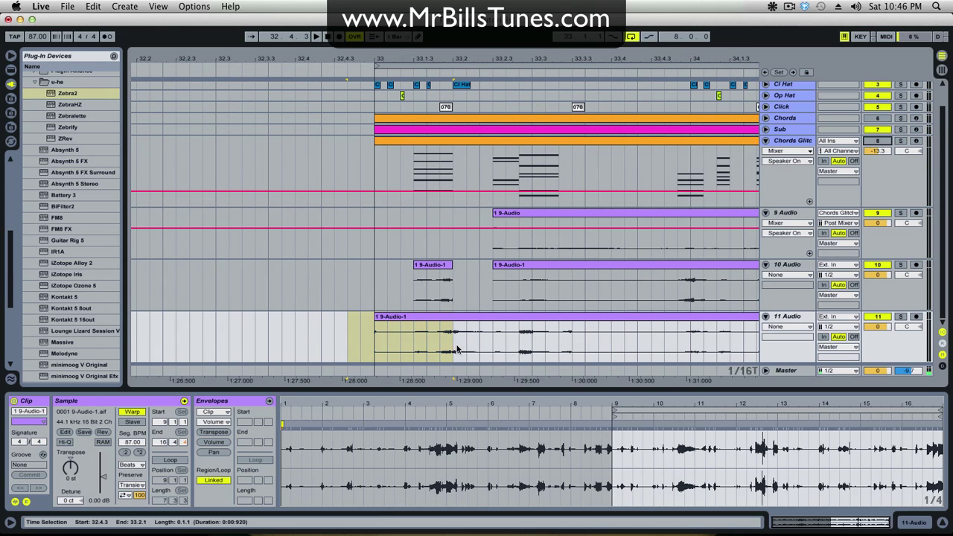
key(Delete)
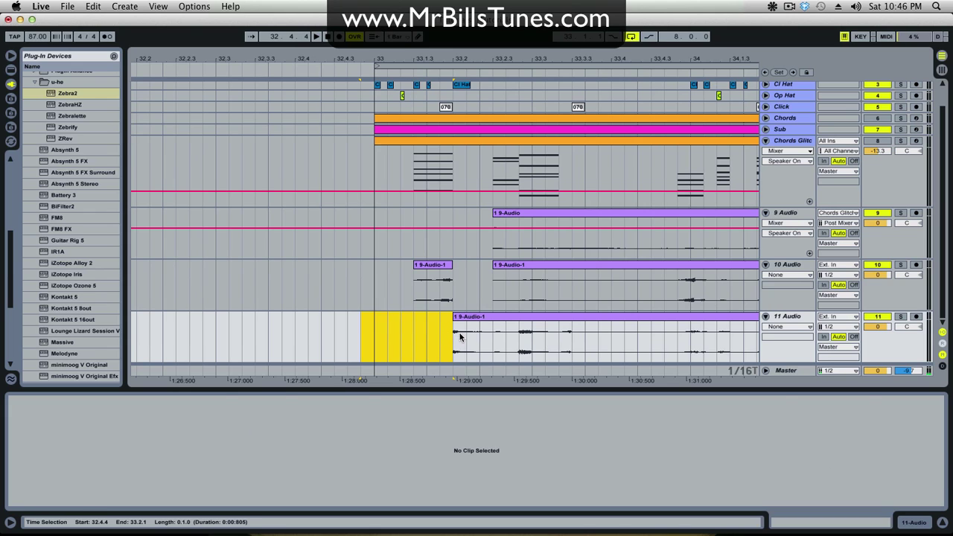
- Isolate a one-grid-step slice of 11 Audio just after 33.2.1, audition it and shift it up against the following clip
drag(465, 337, 484, 335)
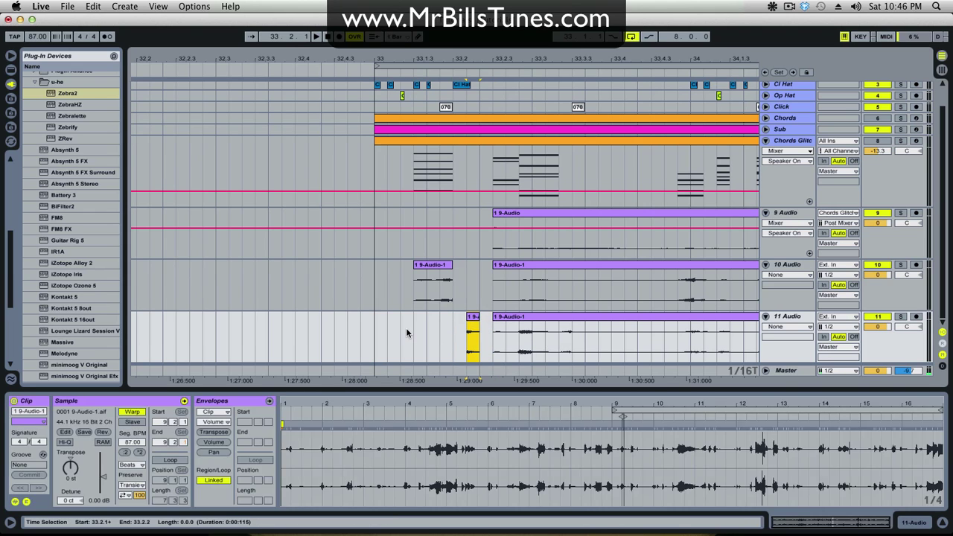
click(409, 330)
key(space)
drag(472, 318, 397, 245)
key(space)
- Delete the section from 33.2.4 to 33.3.3 of both the 11 Audio and 9 Audio recordings
scroll(531, 94, up, 3)
key(Delete)
key(Delete)
mouse_move(498, 335)
mouse_down()
mouse_move(449, 335)
mouse_move(696, 335)
mouse_move(499, 335)
mouse_up()
key(Delete)
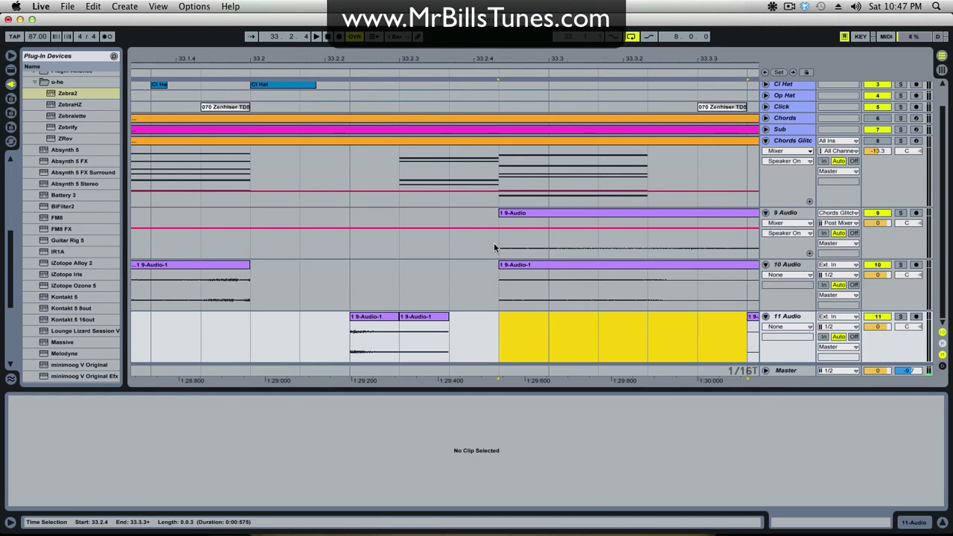
drag(497, 246, 747, 240)
key(Delete)
- Listen to the cut section from 33.2.1 and the 10 Audio recording from 33.2.4
click(260, 288)
key(space)
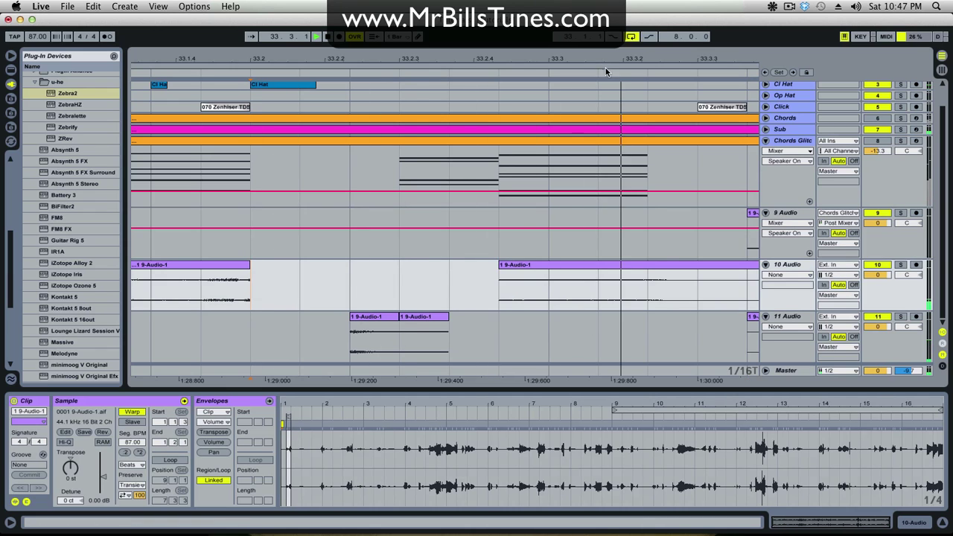
click(447, 265)
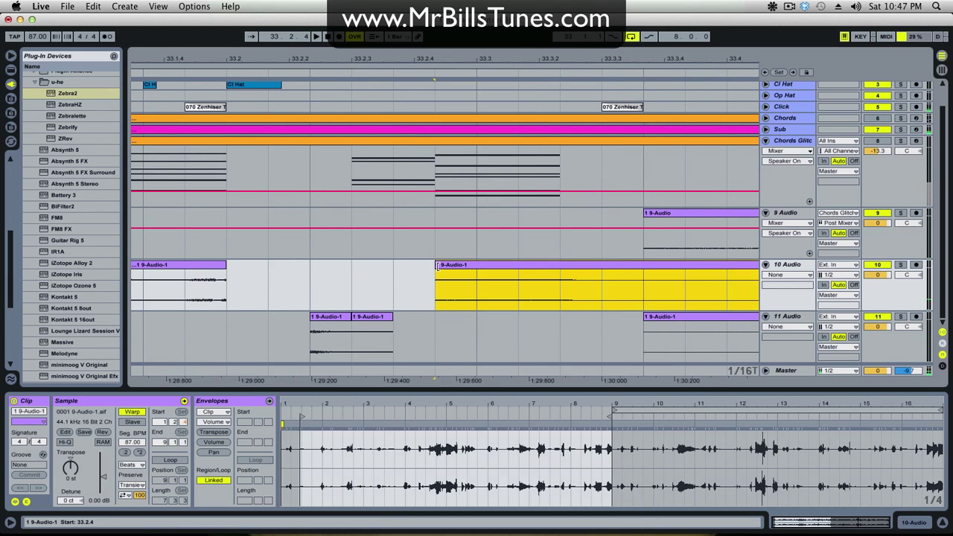
key(space)
click(436, 287)
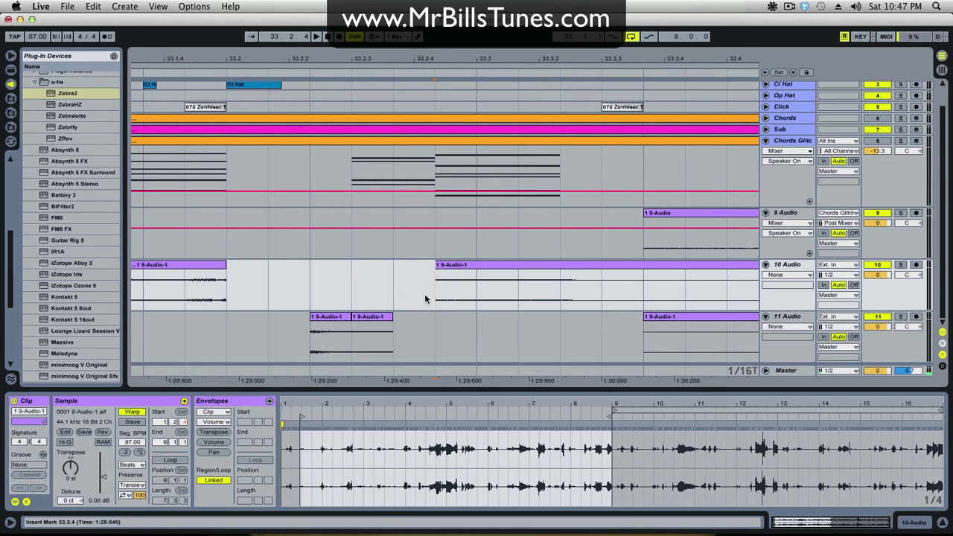
key(space)
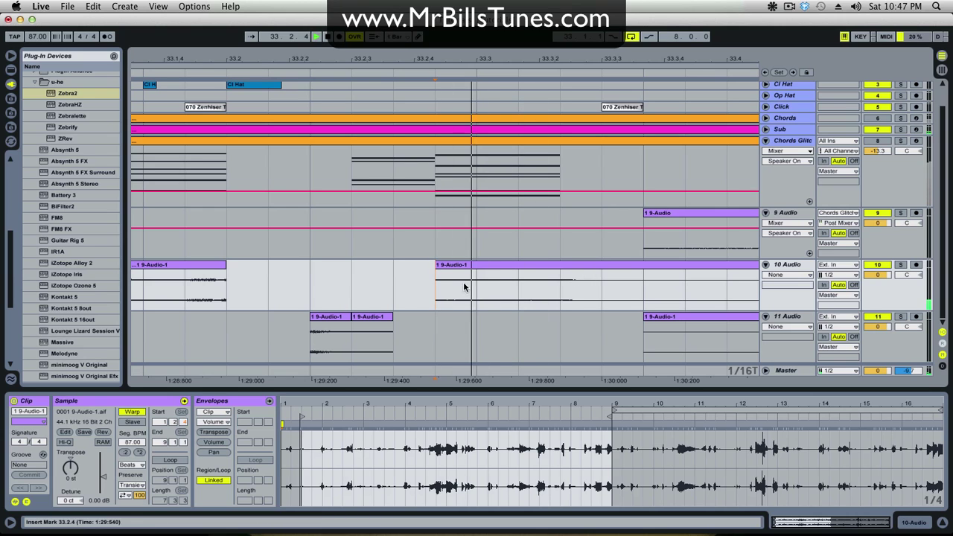
key(space)
- Separate a 10 Audio slice running from 33.2.4 to 33.3.2, leaving a gap before the clip at 33.3.3, and audition it
drag(437, 275, 568, 273)
click(459, 286)
key(super+e)
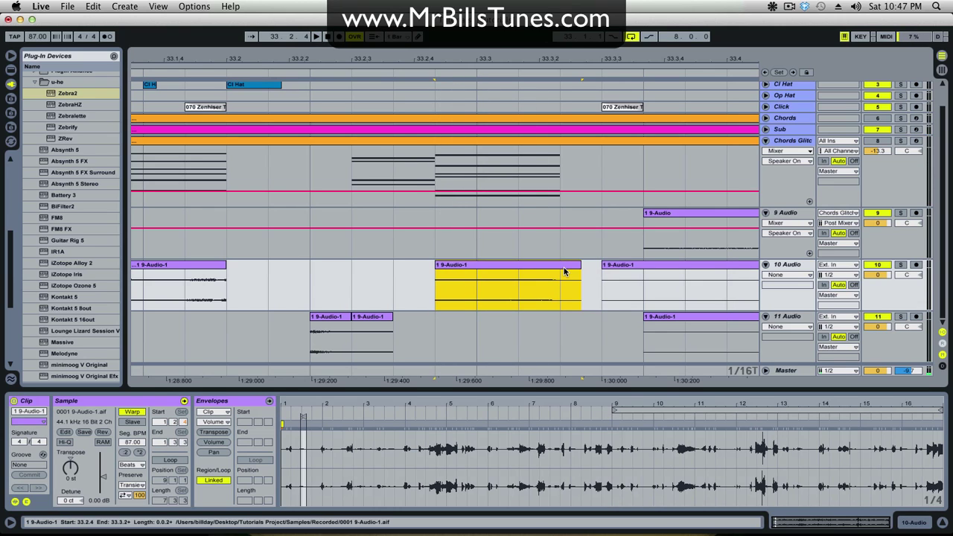
key(space)
key(space)
- Show the fades on 10 Audio, add a short fade-in to the 33.2.4 slice and set its gain to 7.56 dB
right_click(379, 269)
click(398, 286)
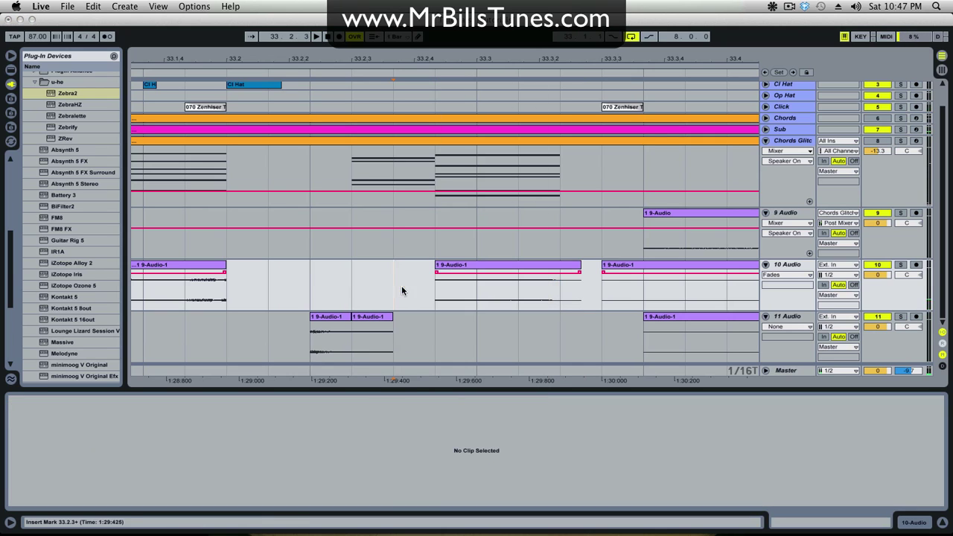
drag(436, 272, 444, 274)
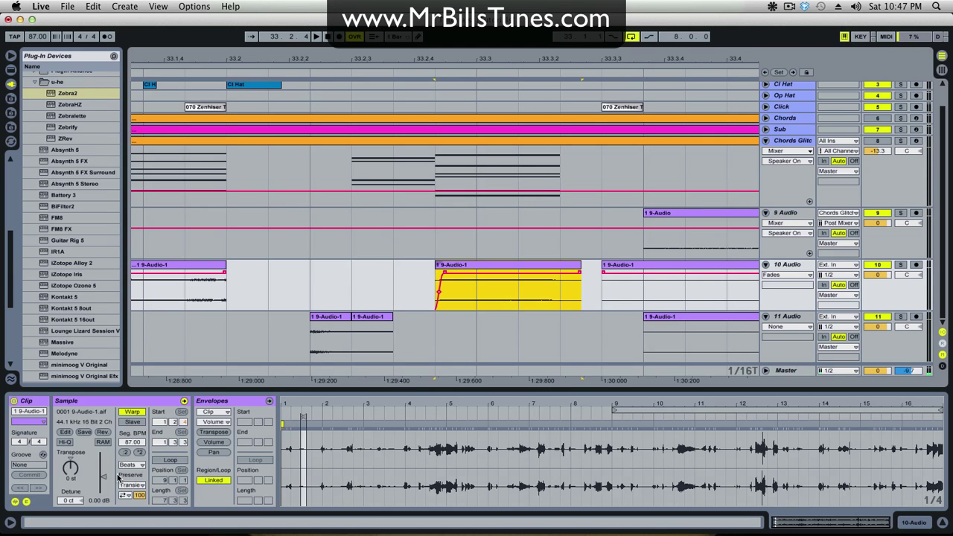
drag(104, 479, 104, 468)
key(space)
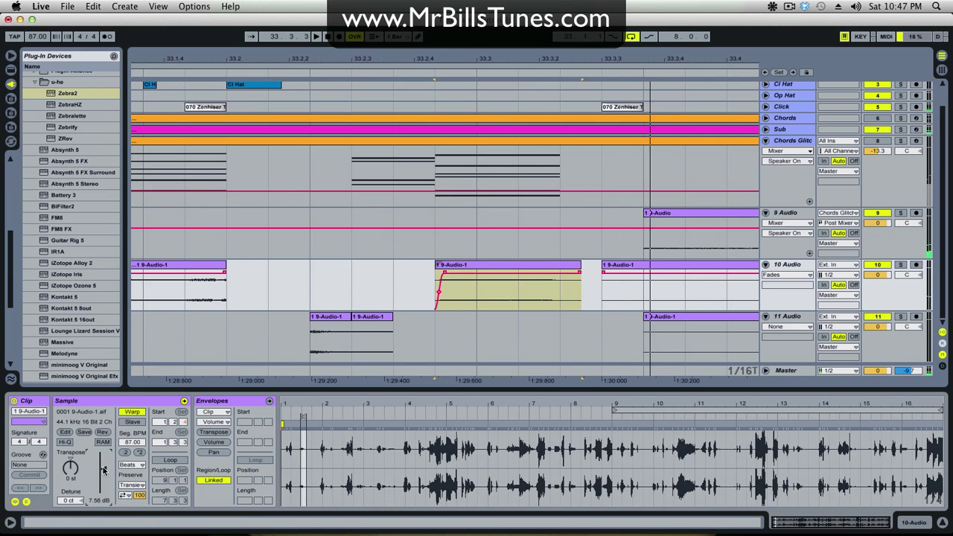
- Shorten the fade-in of the 10 Audio slice at 33.2.4 and add a fade-out over its last part
click(437, 291)
drag(440, 271, 436, 272)
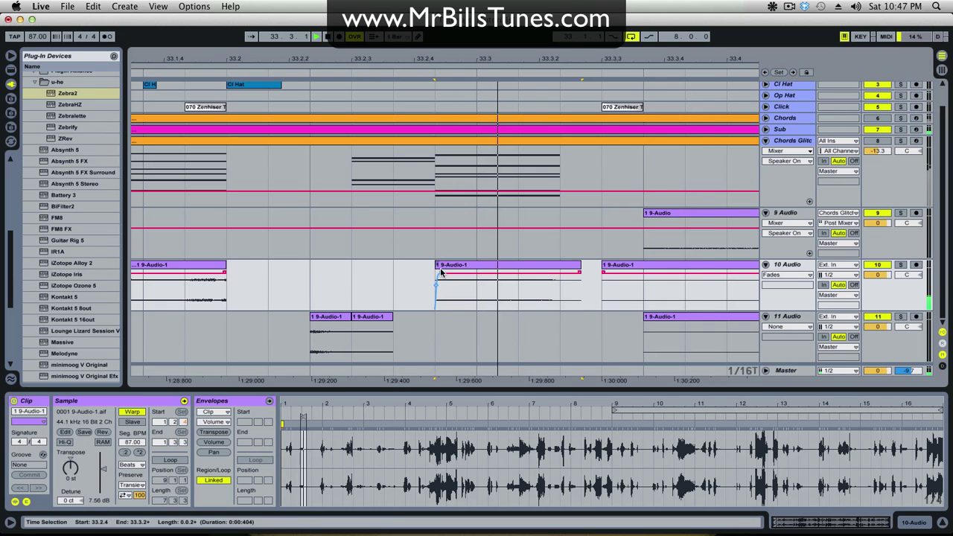
drag(580, 275, 540, 272)
- Trim the start of the faded 10 Audio slice, move it back to 33.2.4 and play it
key(space)
click(443, 265)
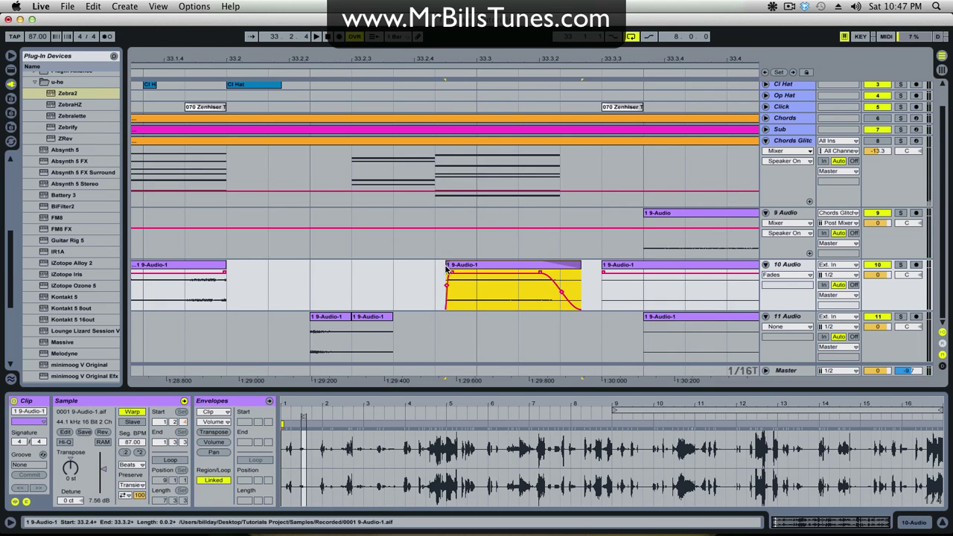
key(space)
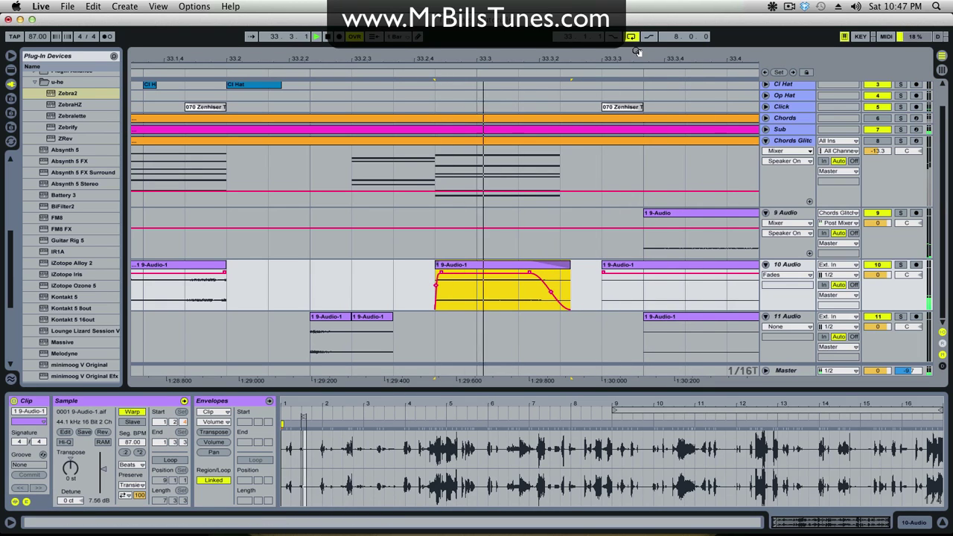
- Split off the 9 Audio section from 33.3.3 to 33.4.2 and move the slice to start at 33.3.4
key(minus)
key(minus)
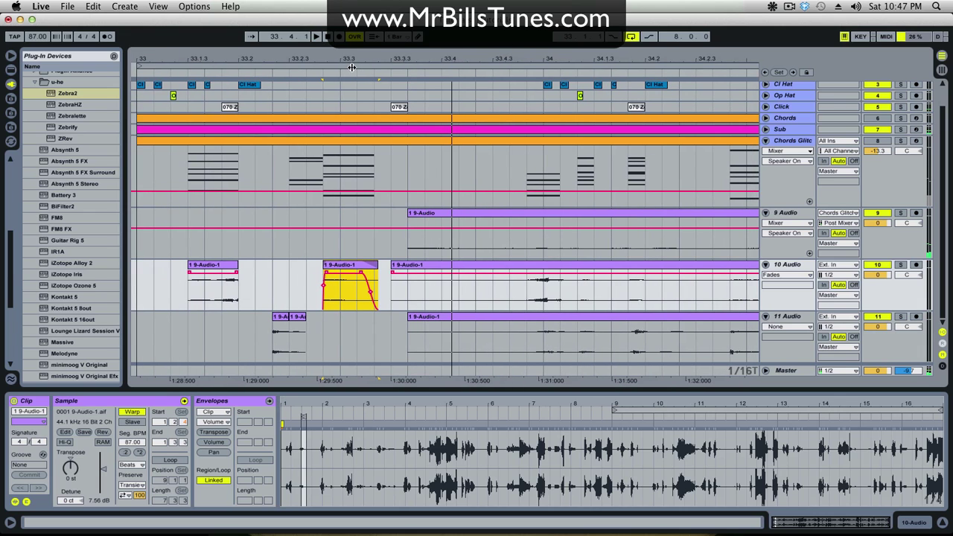
drag(407, 223, 478, 223)
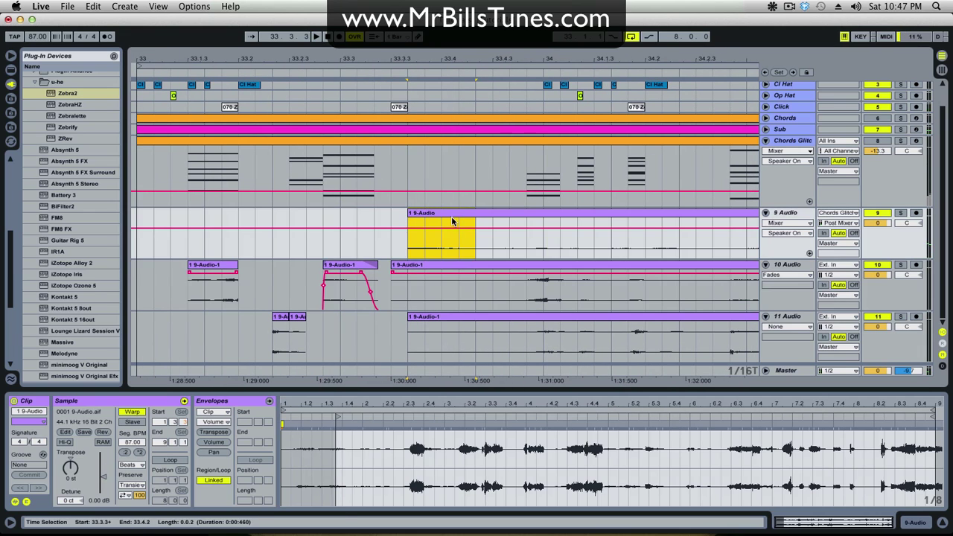
key(super+e)
click(351, 205)
- Listen to the arrangement from 33.2.4 through the moved 9 Audio slice
key(space)
click(319, 215)
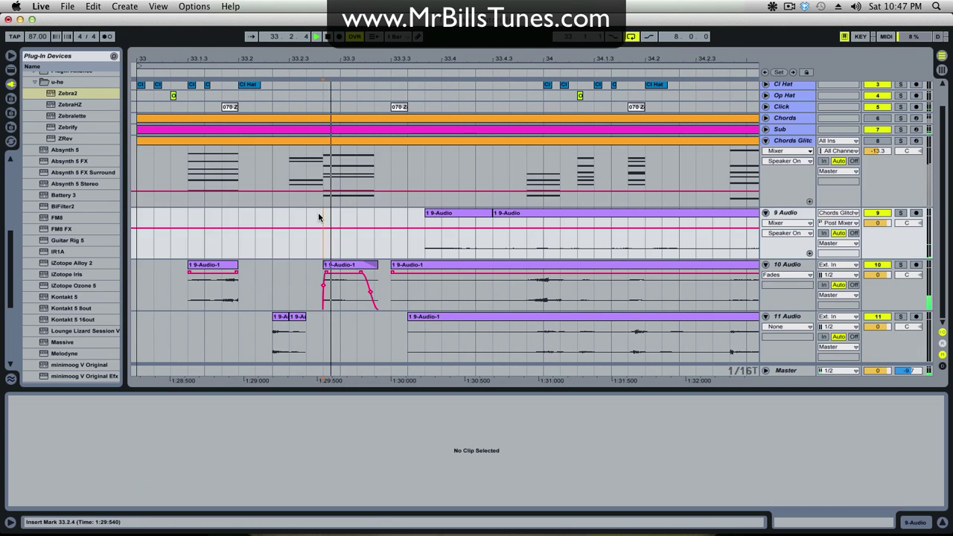
click(441, 214)
key(space)
- Delete the section from 33.3.3 to 33.4.3 of the 10 Audio and 11 Audio recordings
drag(509, 269, 394, 328)
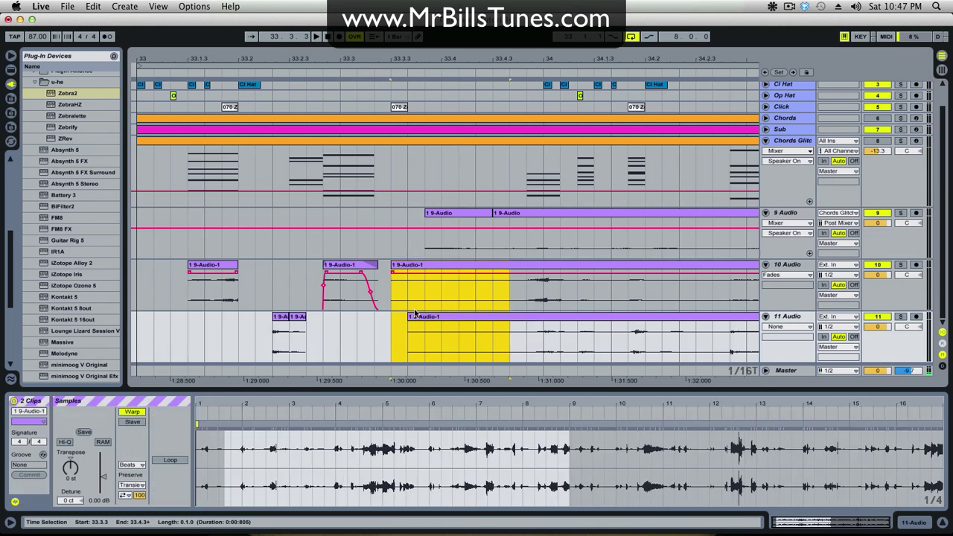
key(Delete)
click(450, 221)
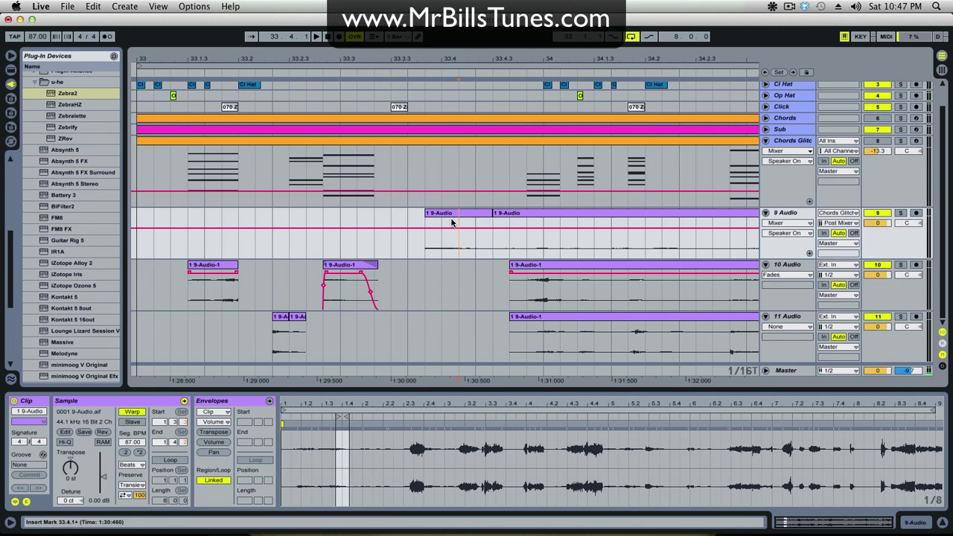
- Set the gain of the 9 Audio slice at 33.3.4 to 7.00 dB and audition it
click(425, 182)
drag(426, 182, 490, 165)
click(448, 215)
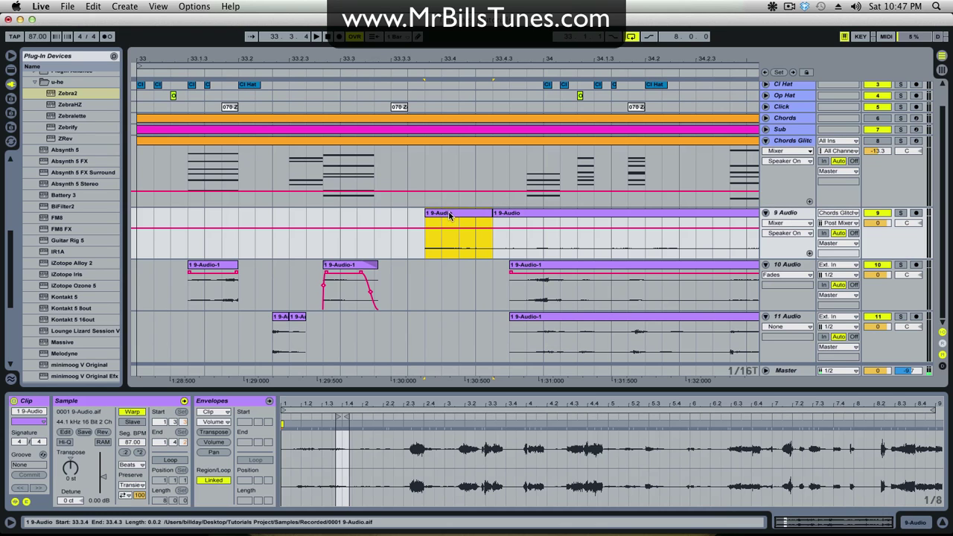
click(107, 477)
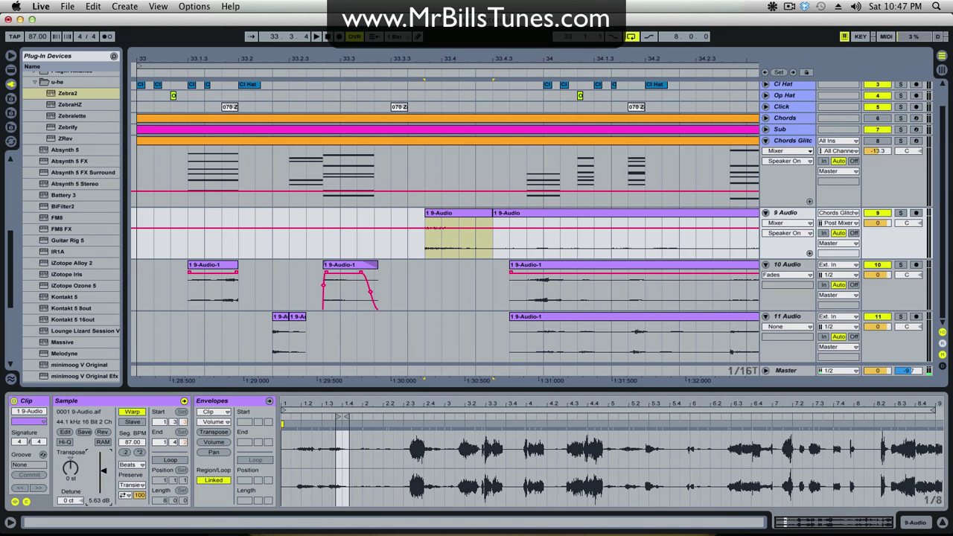
key(space)
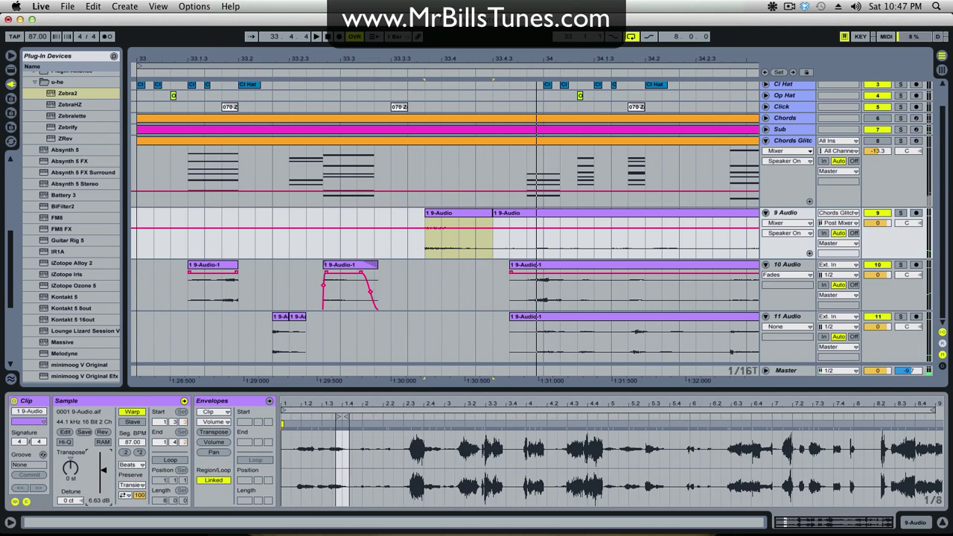
- Play the edited glitch section from 33.1.1 into bar 34 to check the cuts
drag(417, 380, 273, 221)
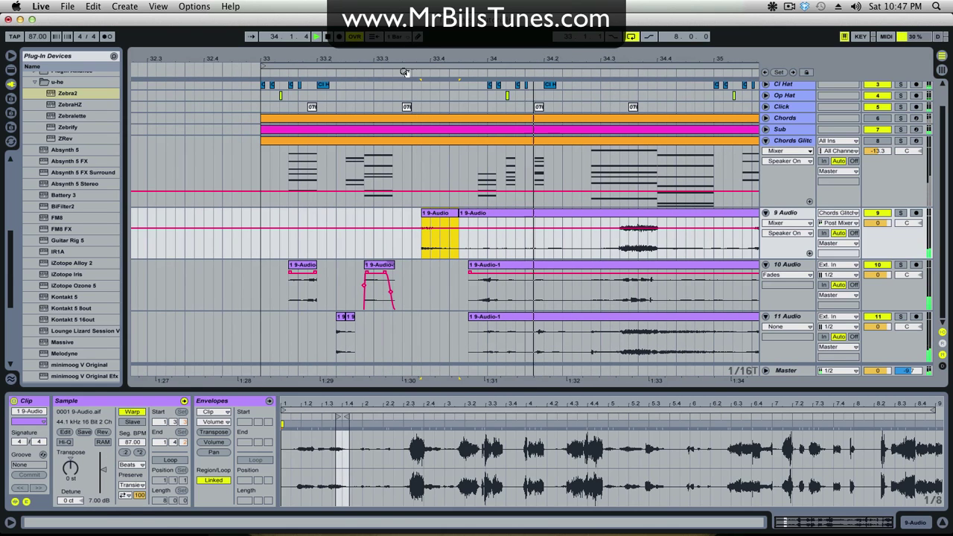
click(262, 220)
key(space)
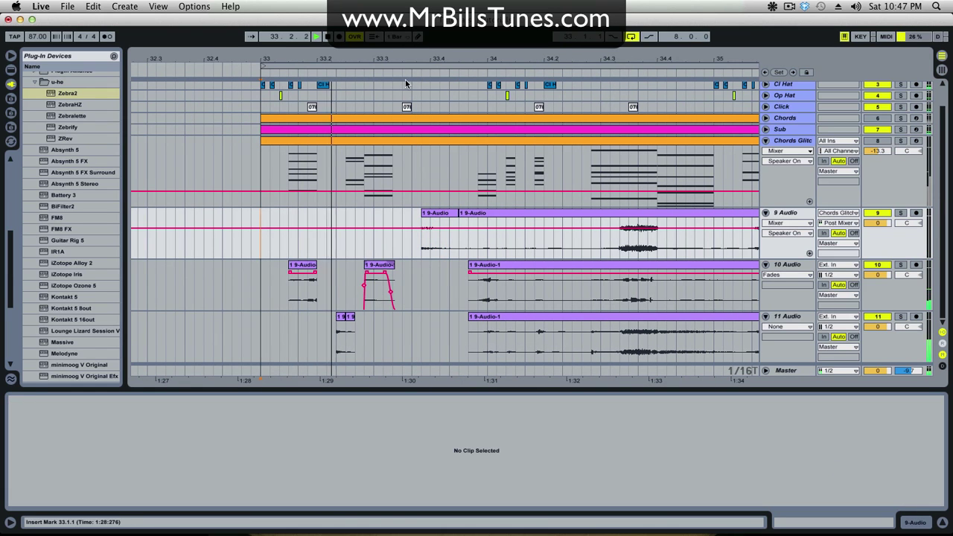
drag(459, 57, 547, 256)
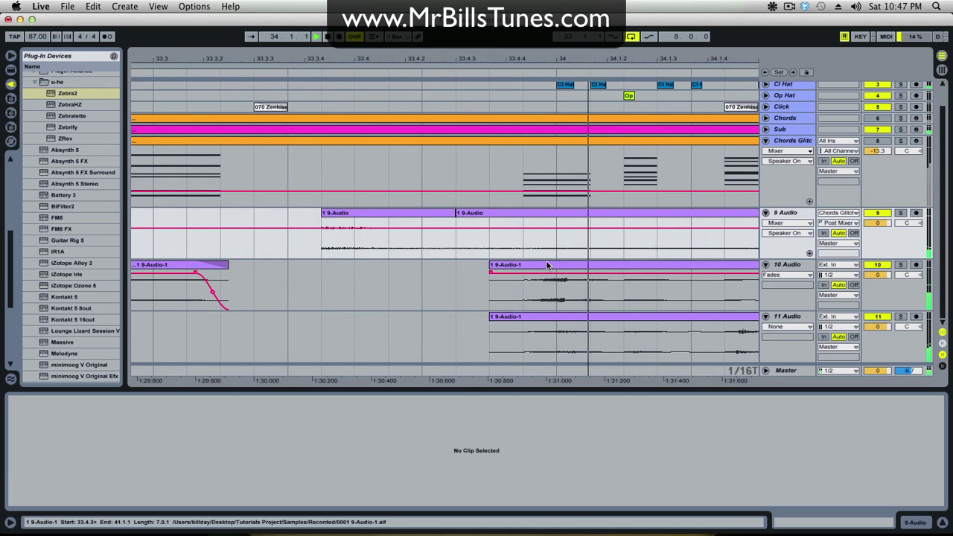
drag(584, 59, 358, 242)
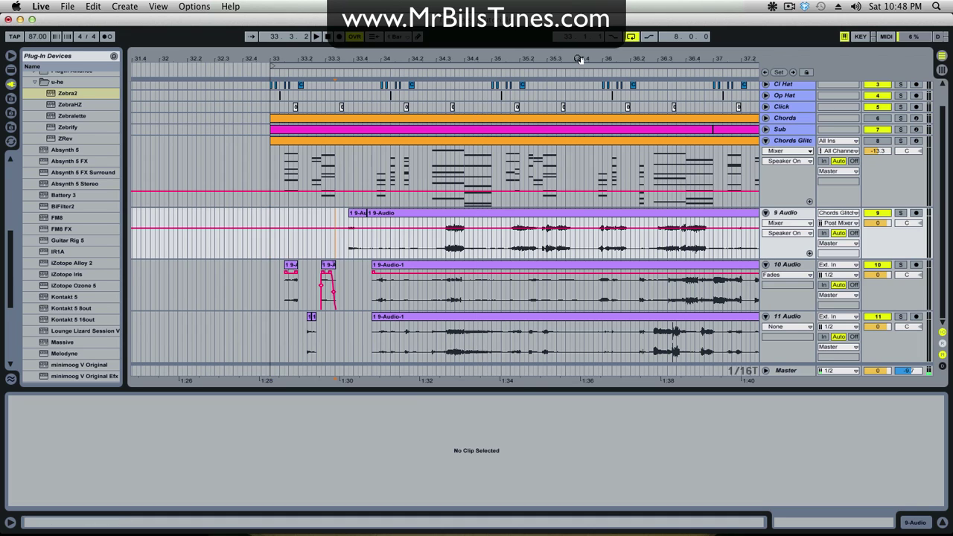
drag(580, 58, 491, 54)
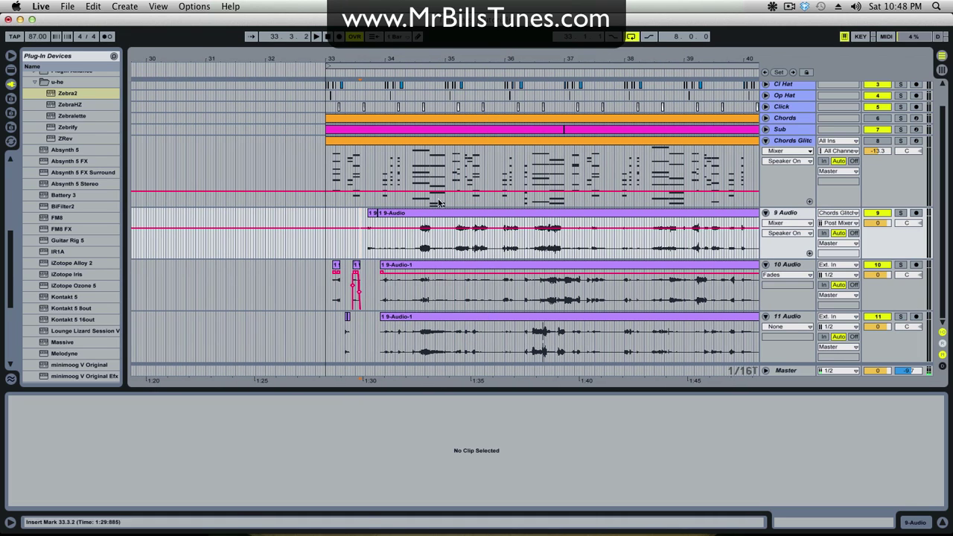
- Select all slices on tracks 1, 2 and 3 from 33.1.1 to 41.1.1 to review the finished glitch edit
click(792, 6)
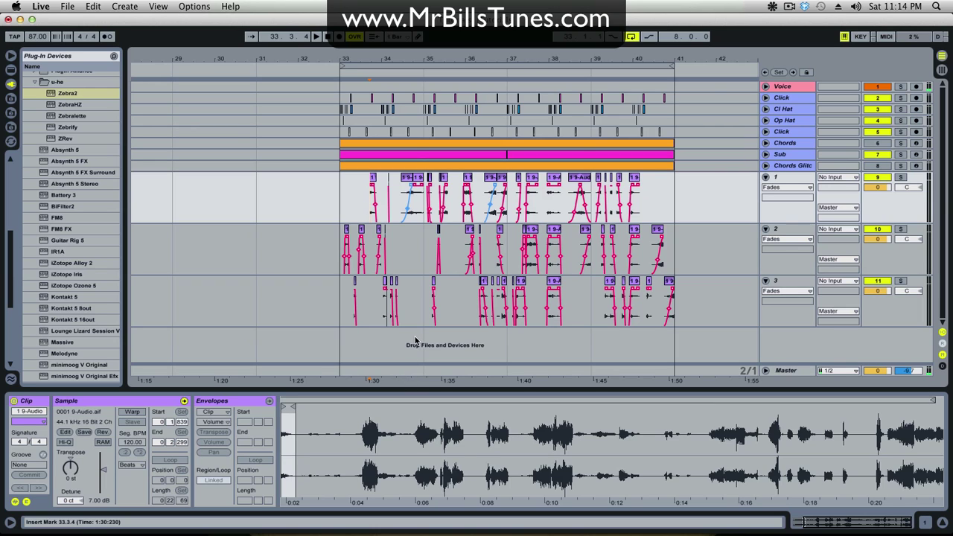
drag(346, 214, 682, 308)
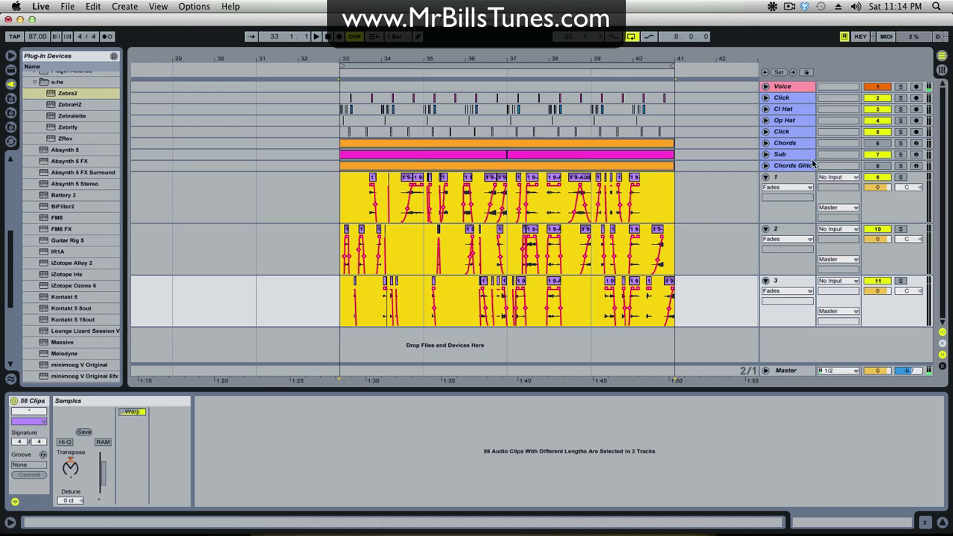
click(792, 185)
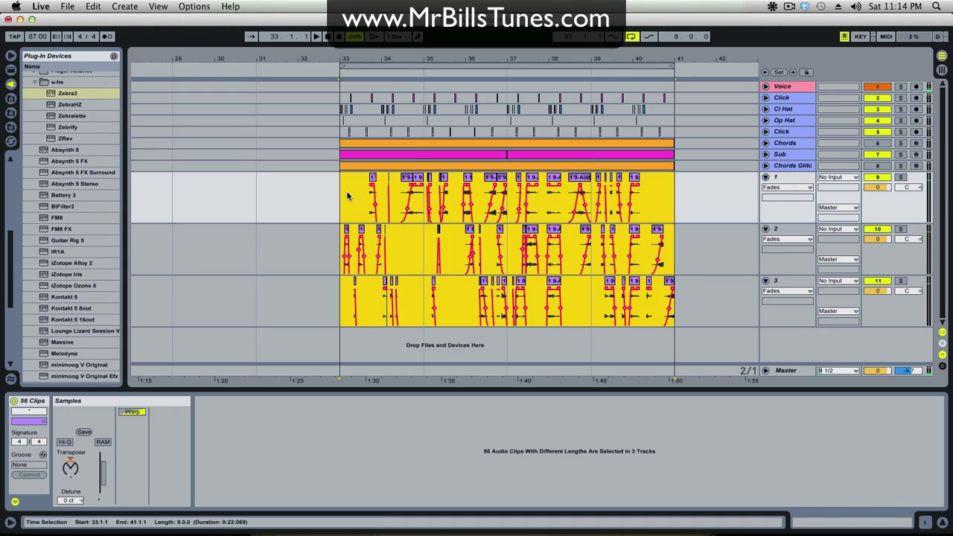
click(671, 235)
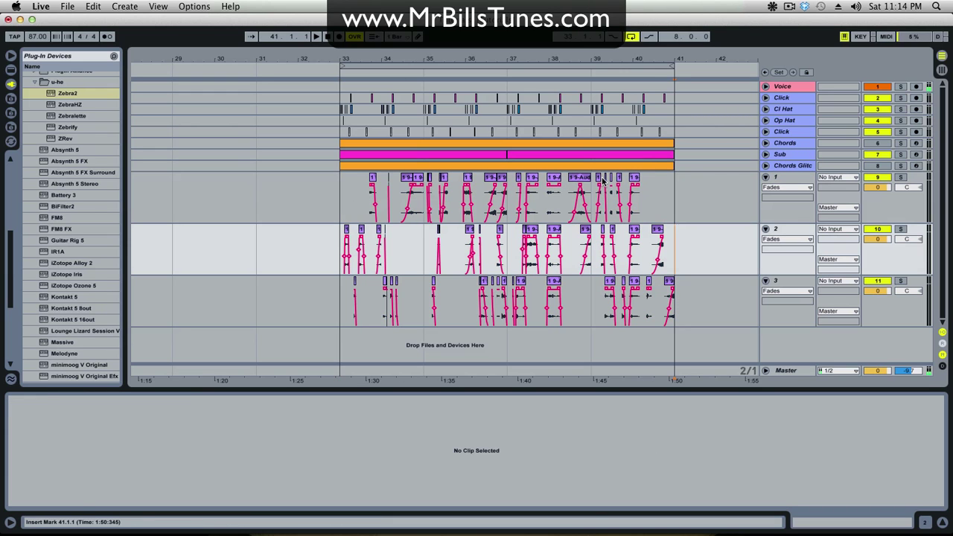
- Audition the slices of track 1 and those of track 2 separately in solo, keeping the Voice track audible
click(370, 192)
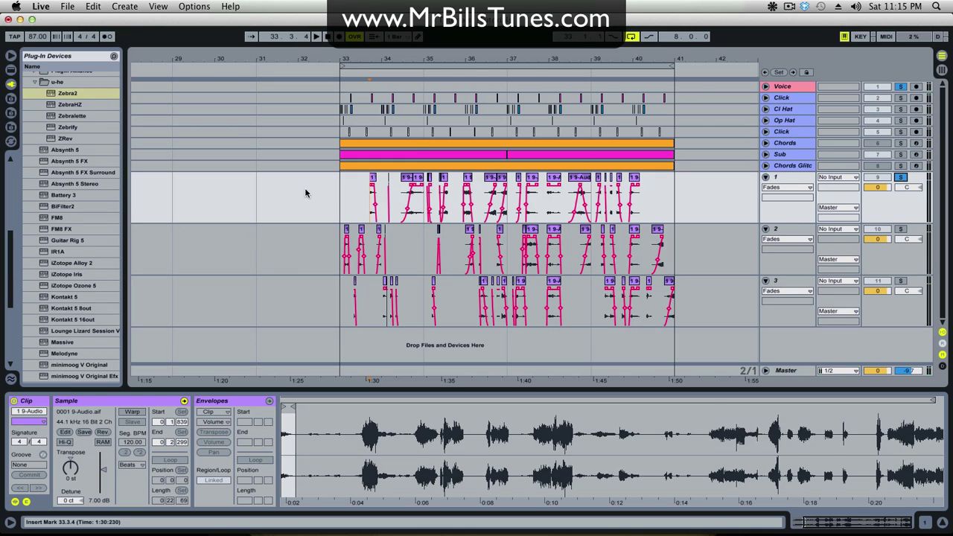
click(371, 179)
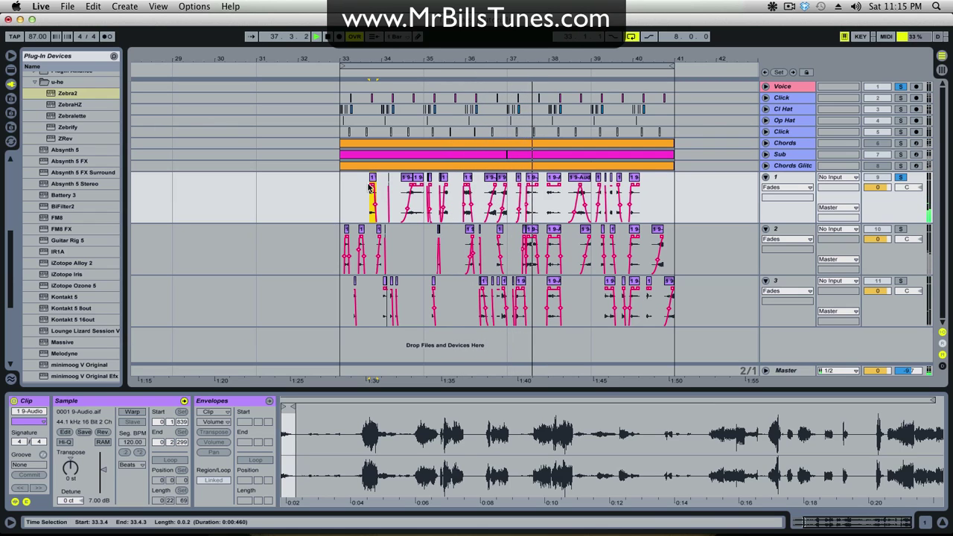
click(781, 232)
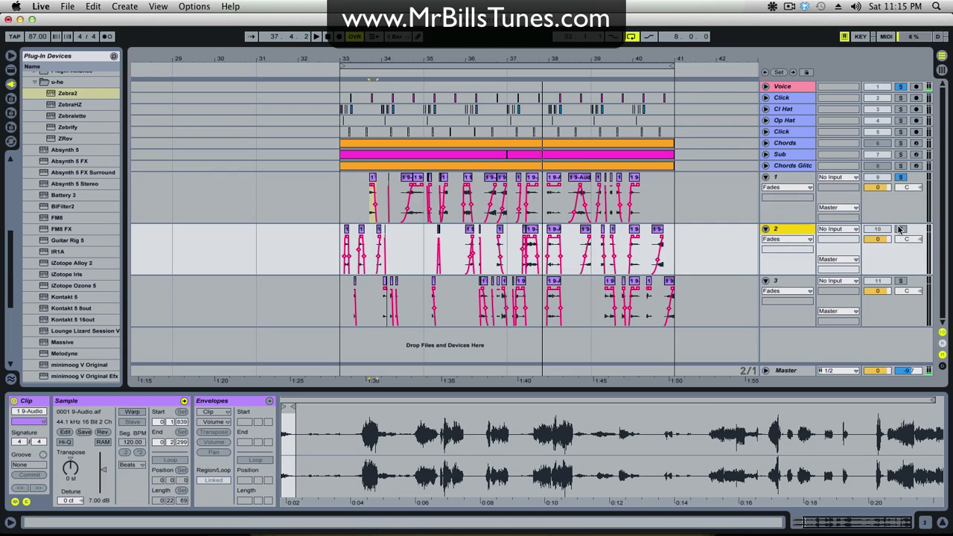
click(341, 250)
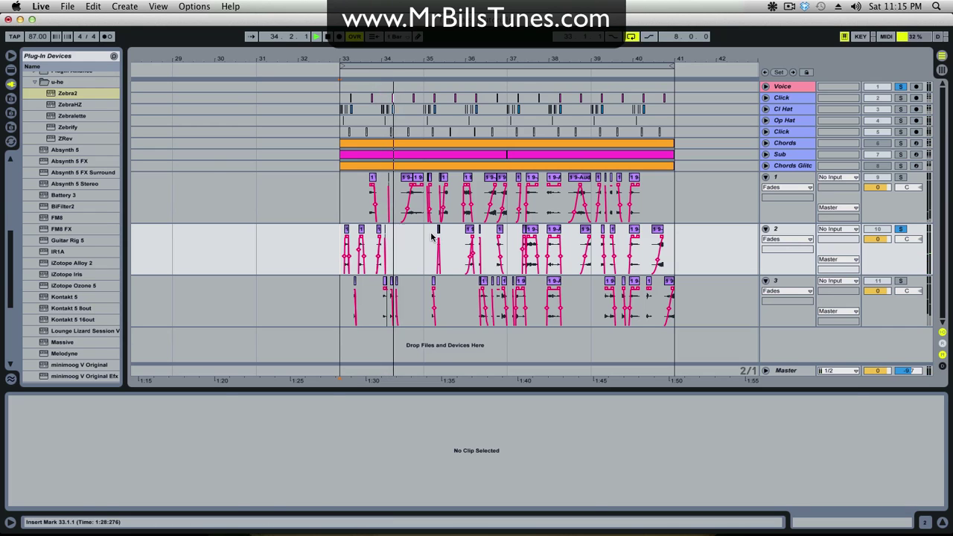
click(469, 230)
click(464, 231)
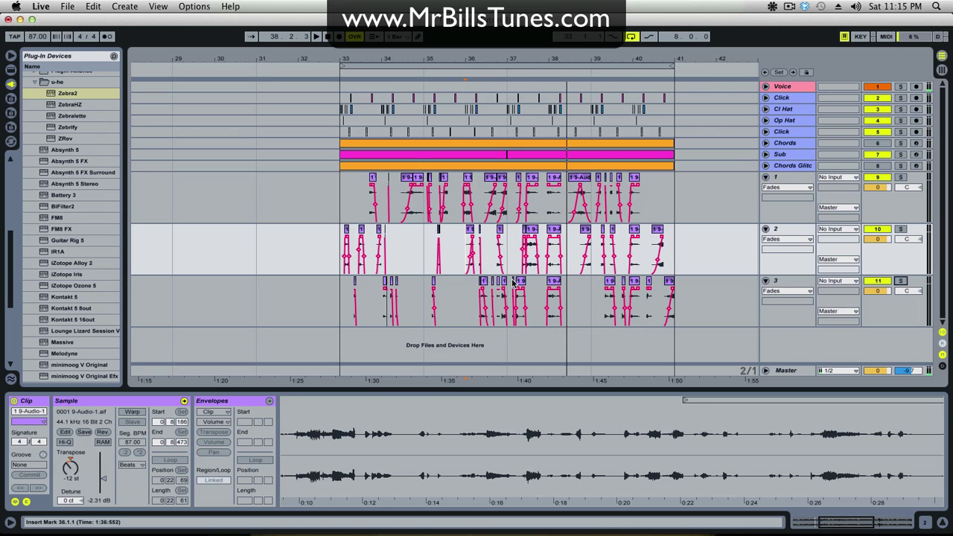
- Examine the individual slices on tracks 1 and 3 between 36.2.3 and 37.1.1, checking their fades, warping and transposition
drag(689, 296, 346, 205)
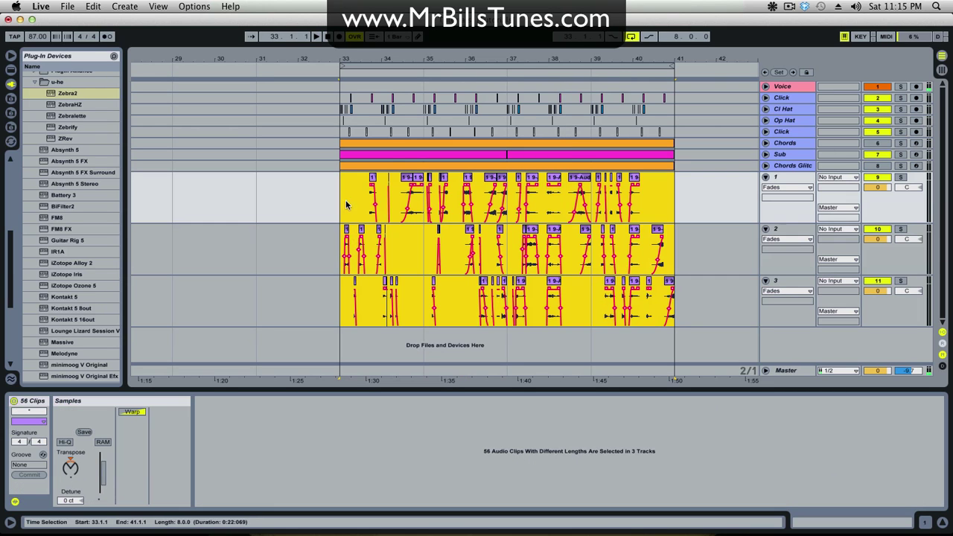
drag(497, 58, 514, 276)
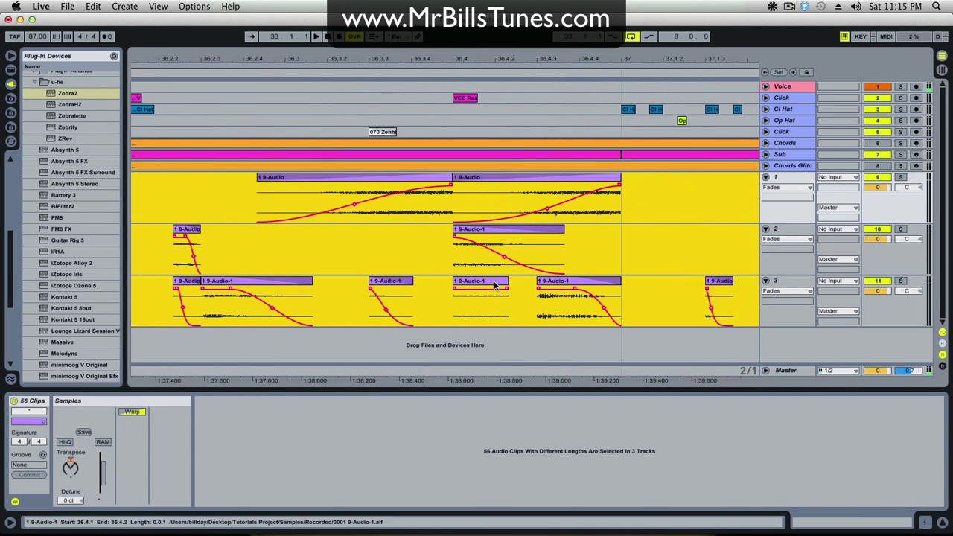
click(505, 283)
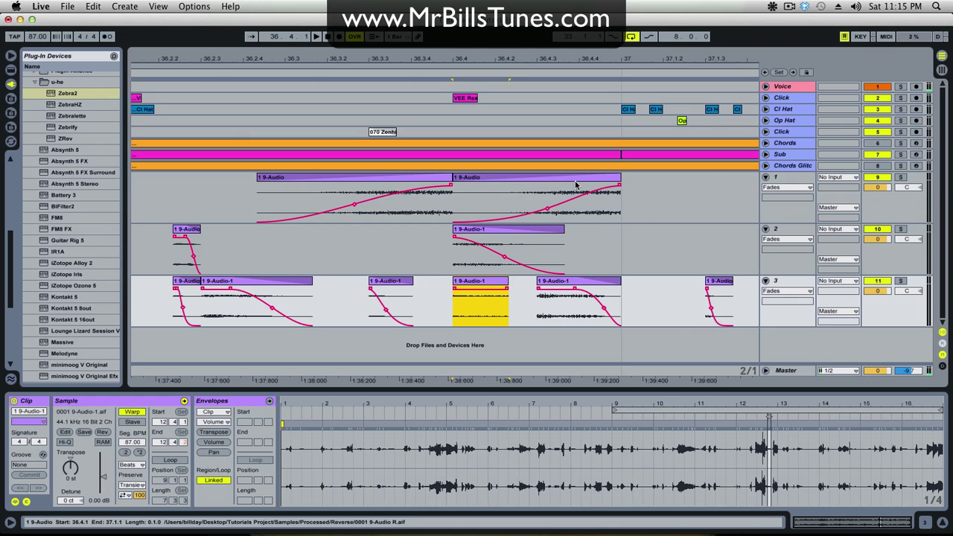
click(419, 186)
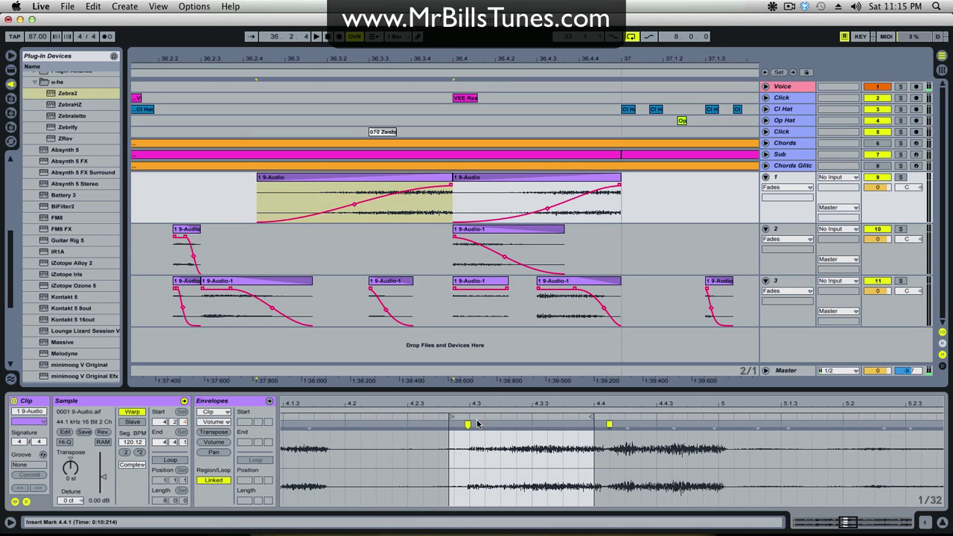
click(482, 294)
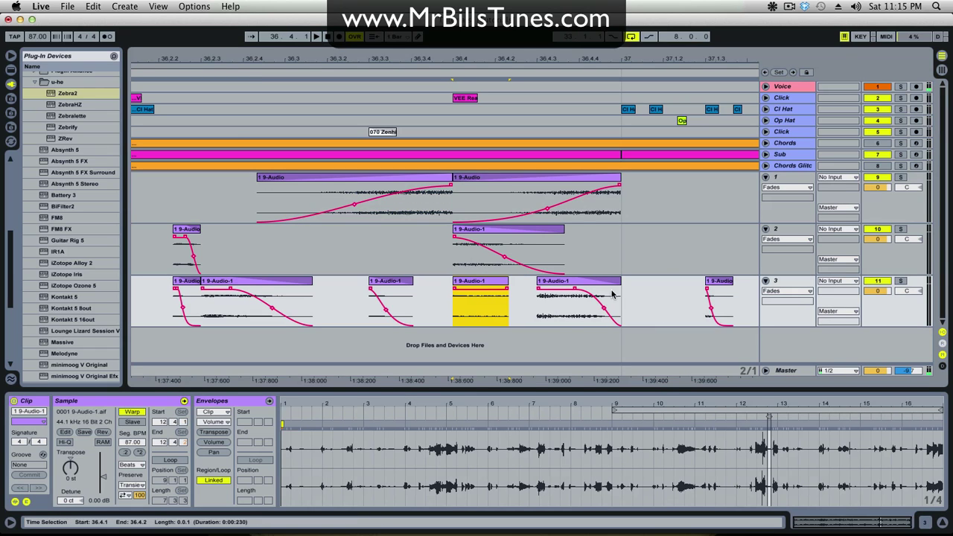
click(390, 199)
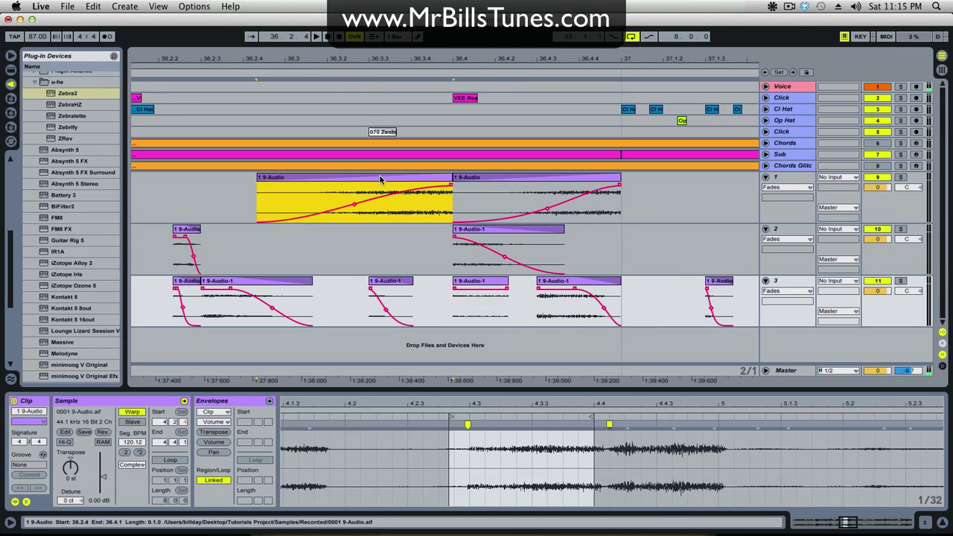
click(532, 181)
click(226, 295)
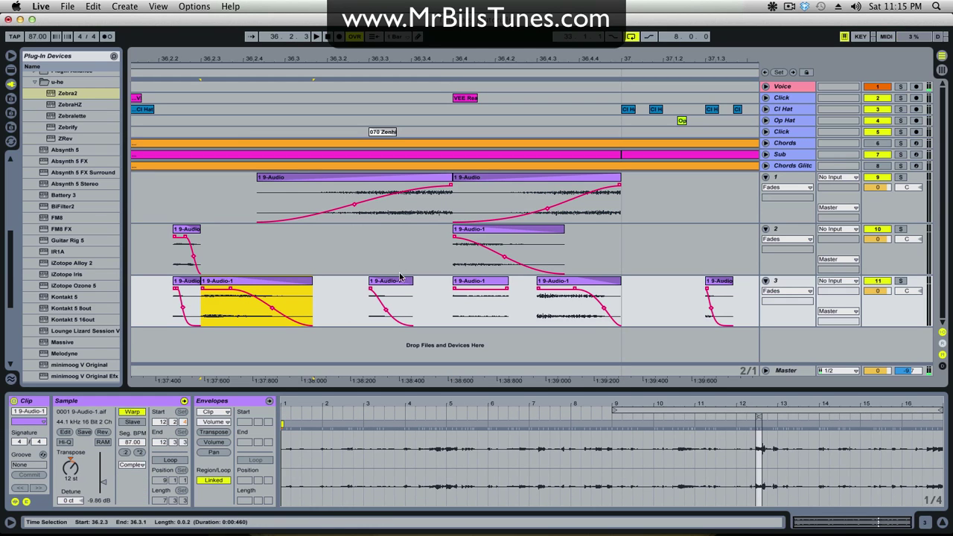
scroll(467, 56, right, 3)
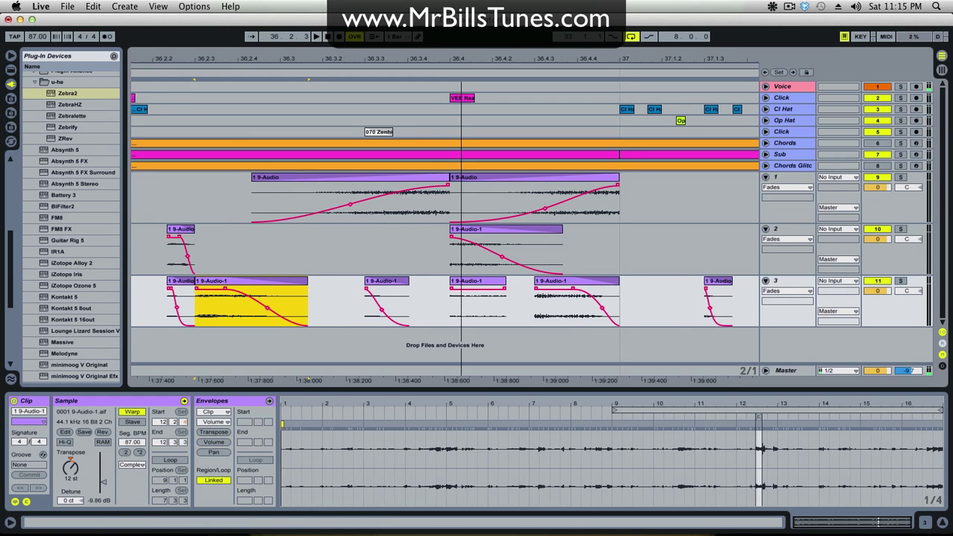
- Set the eight-bar loop to start at 33.1.1 and play the whole arrangement through it
key(super+a)
drag(482, 60, 473, 26)
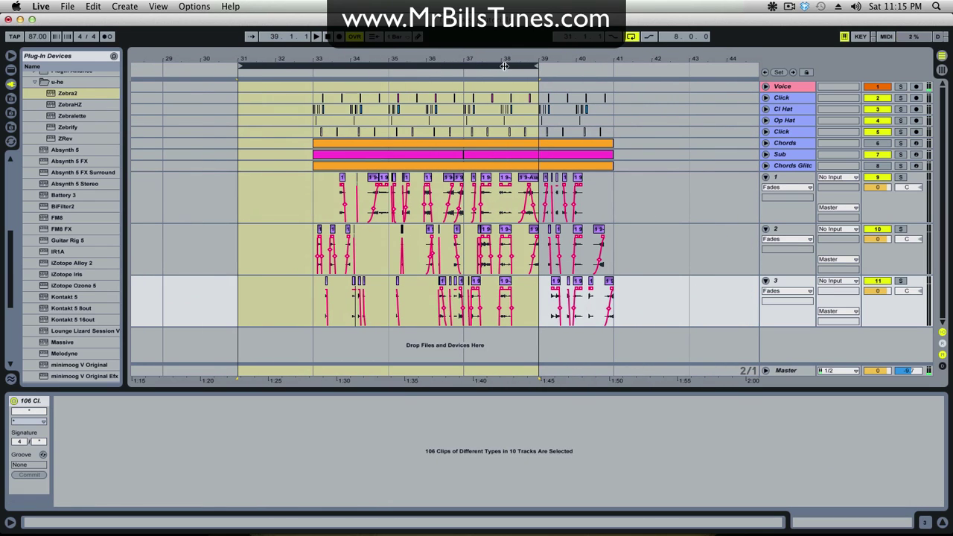
drag(504, 66, 559, 69)
click(334, 206)
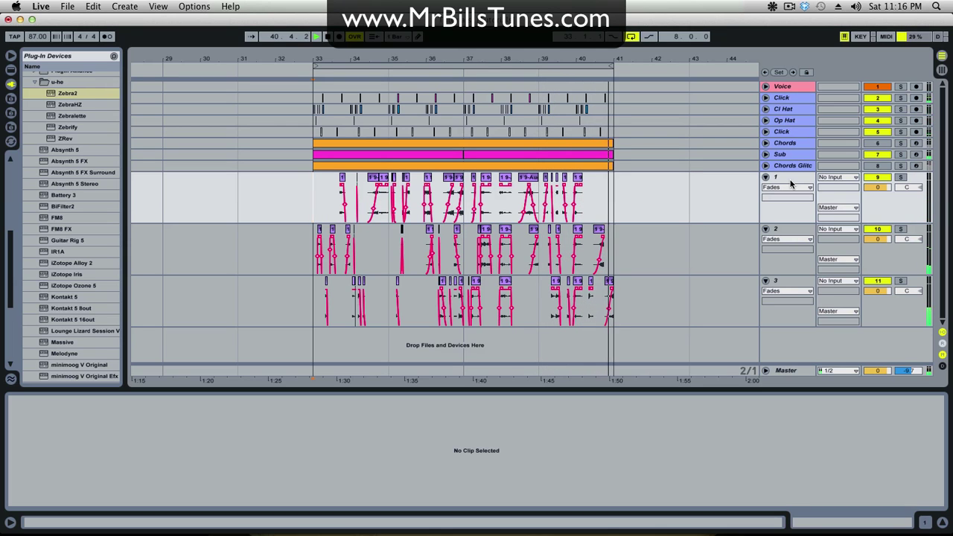
- Fold tracks 1, 2 and 3 together in the arrangement
click(804, 181)
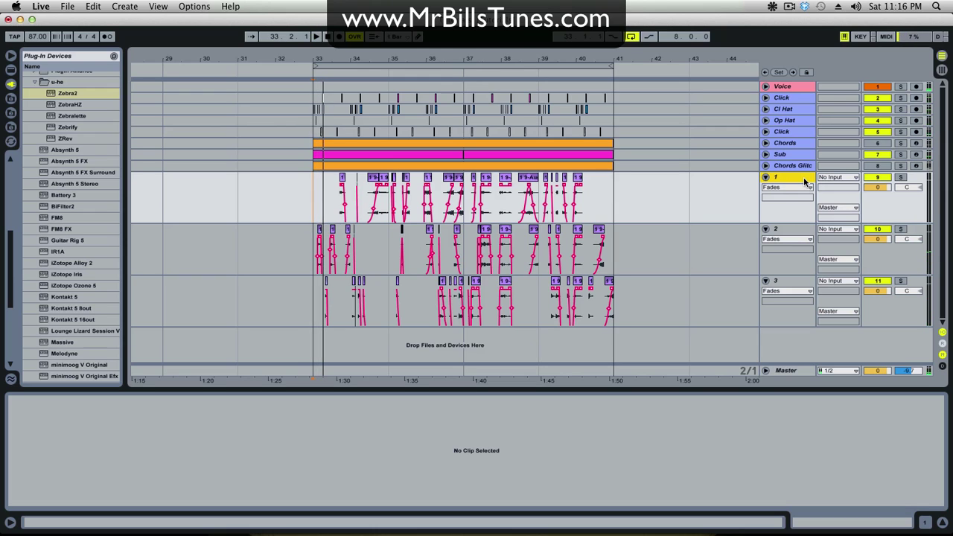
shift+click(797, 281)
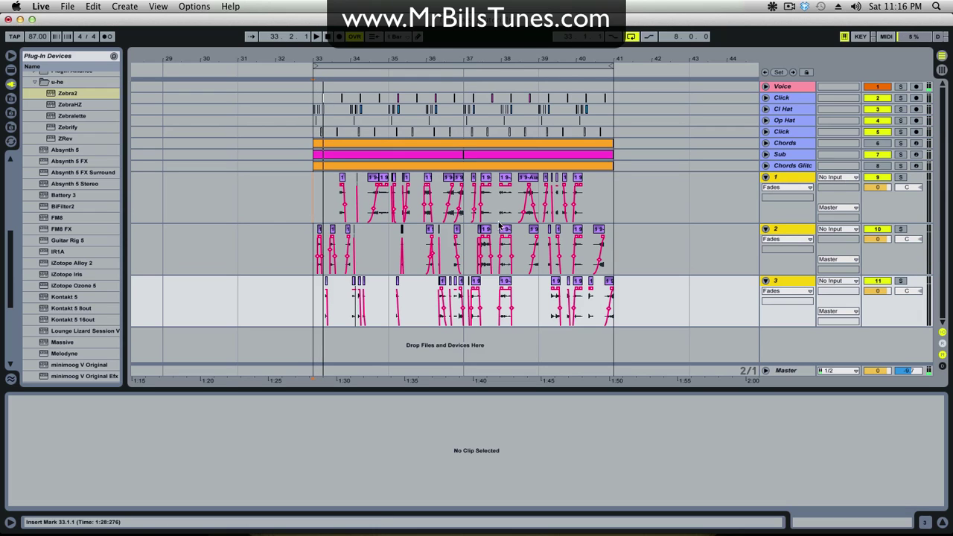
click(765, 178)
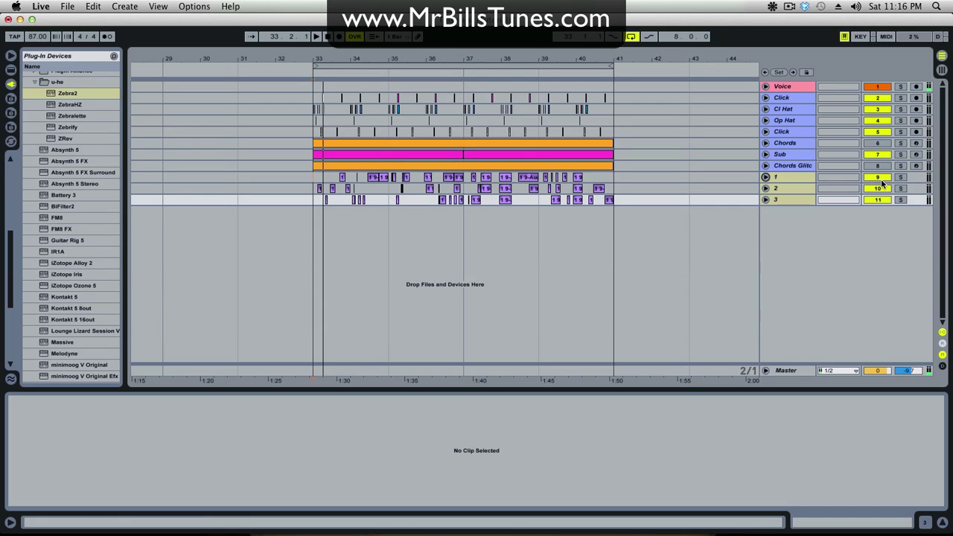
- Mute tracks 1, 2 and 3, activate the Chords track and play its clip for comparison
click(878, 178)
click(813, 144)
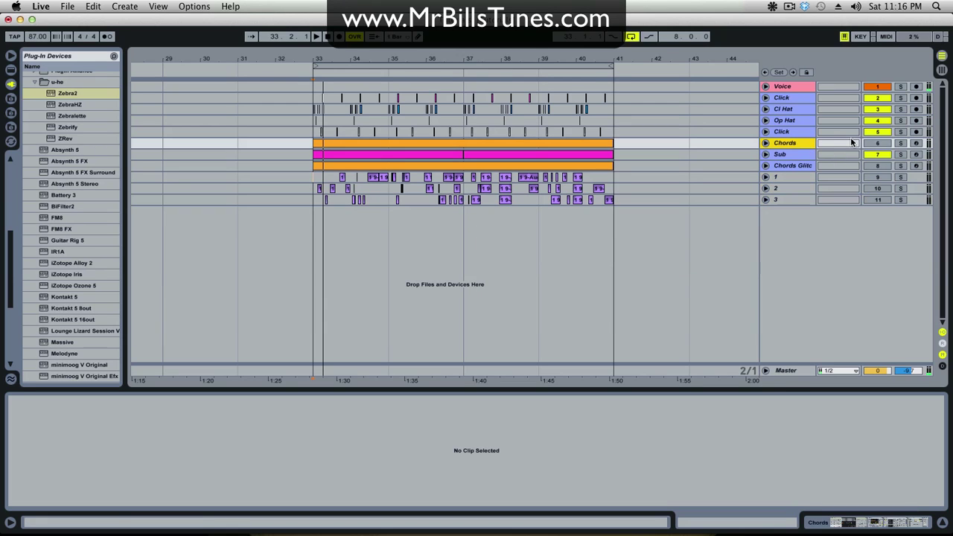
click(459, 148)
key(space)
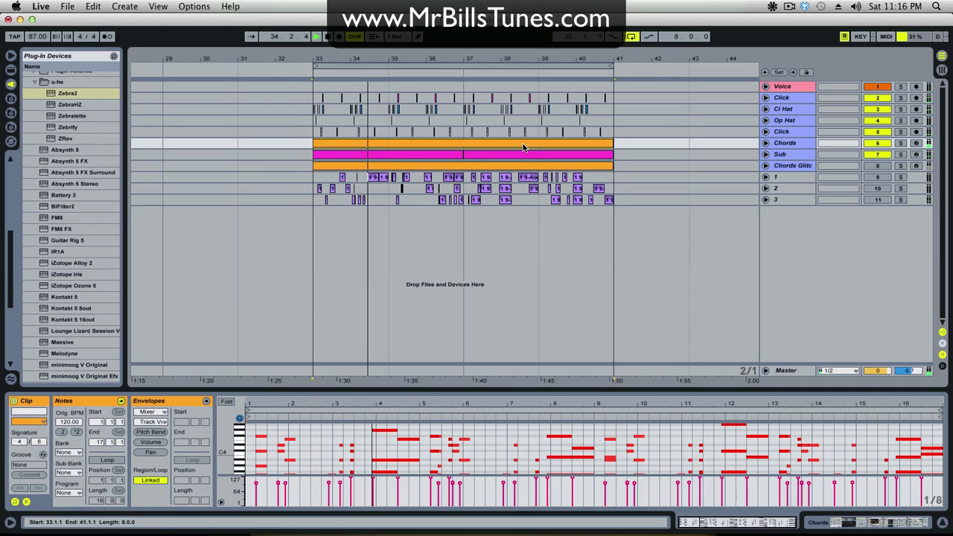
- Mute the Chords track, reactivate tracks 1, 2 and 3, and play the glitch layer from 33.1.1
click(794, 143)
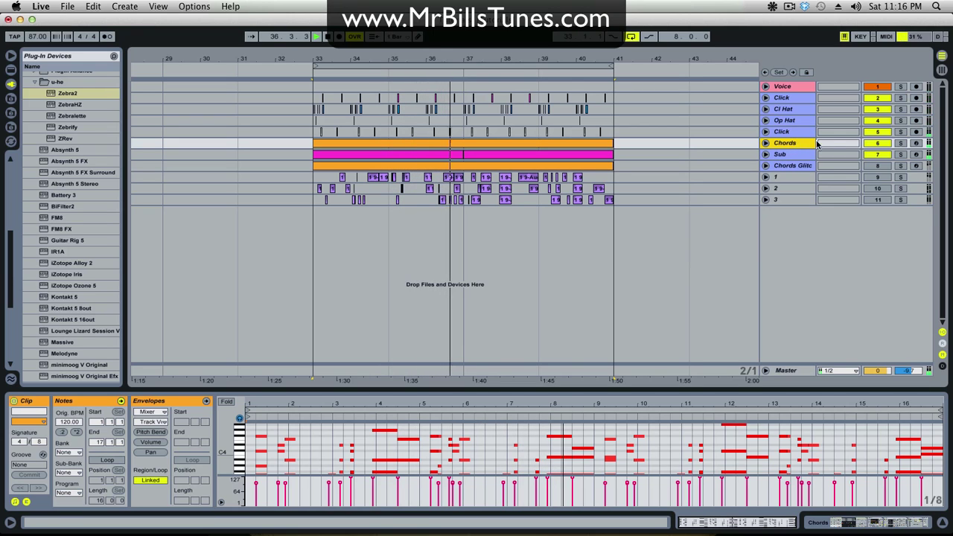
click(792, 180)
click(792, 202)
click(825, 179)
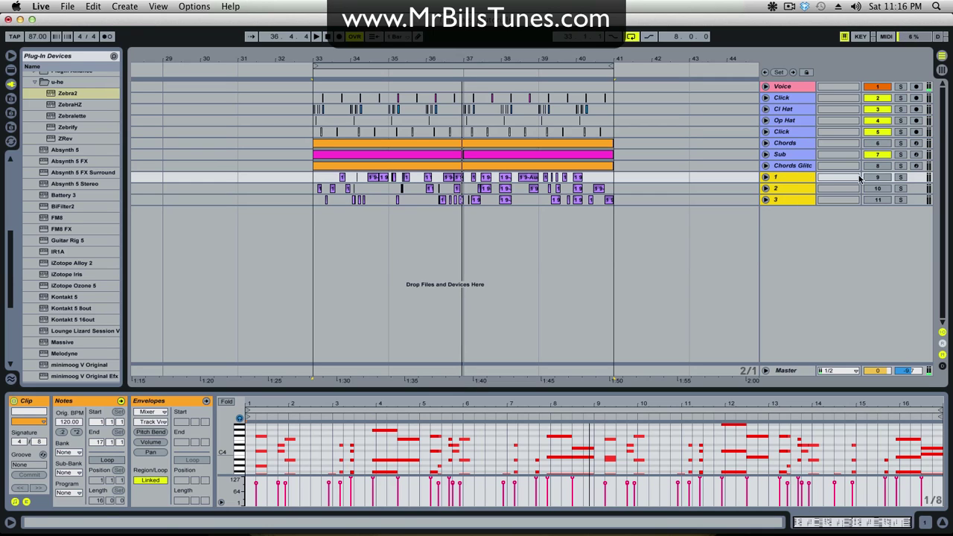
key(space)
click(317, 181)
key(space)
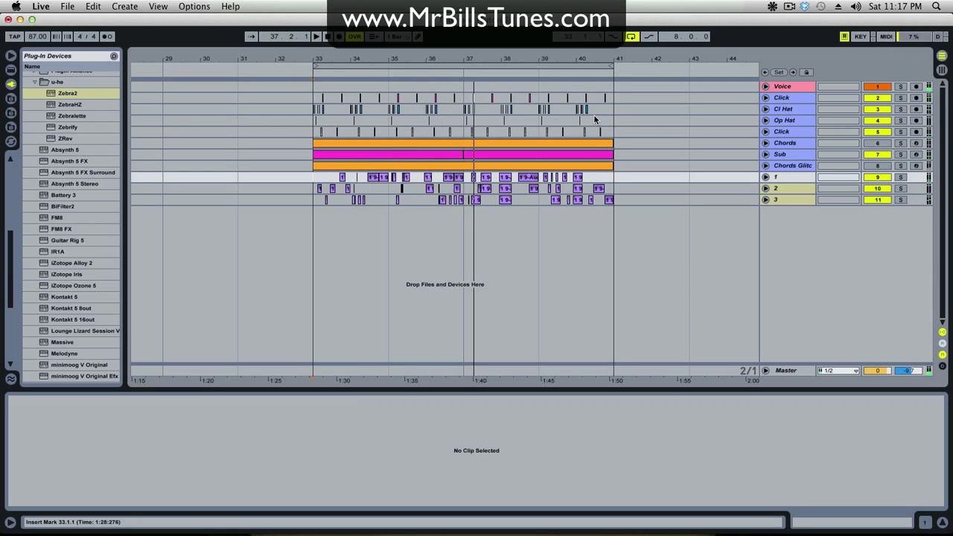
- Unfold tracks 1, 2 and 3 around bar 38 and audition the stacked slices starting at 37.4.4
click(505, 200)
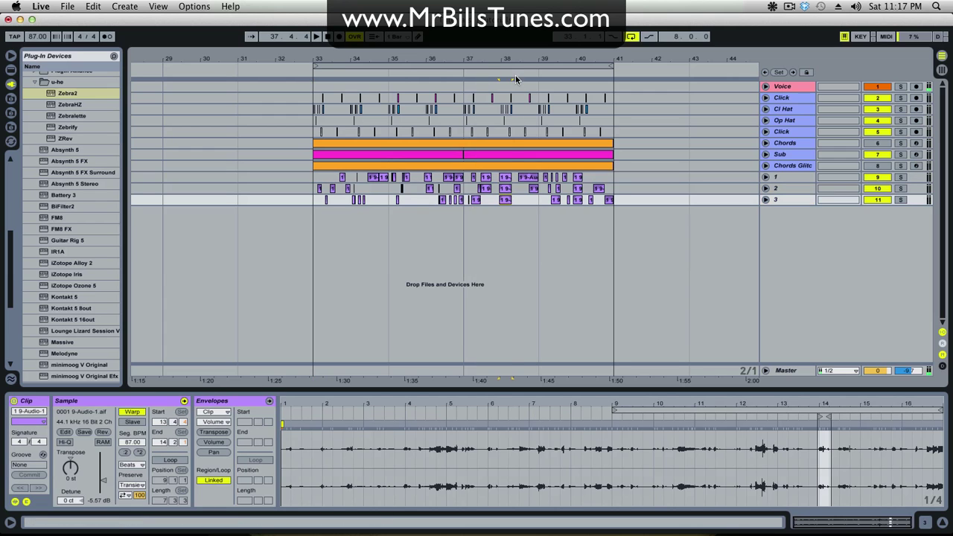
drag(515, 76, 501, 221)
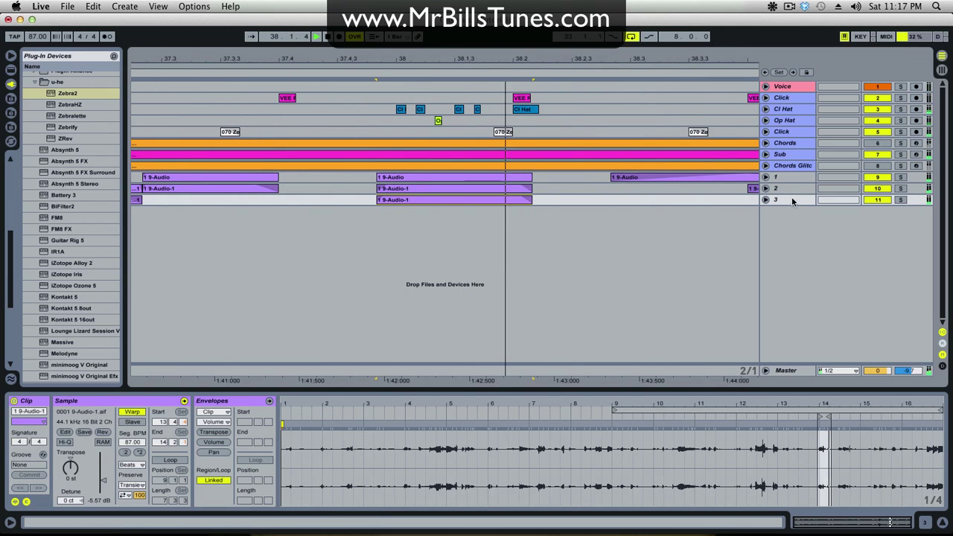
click(764, 179)
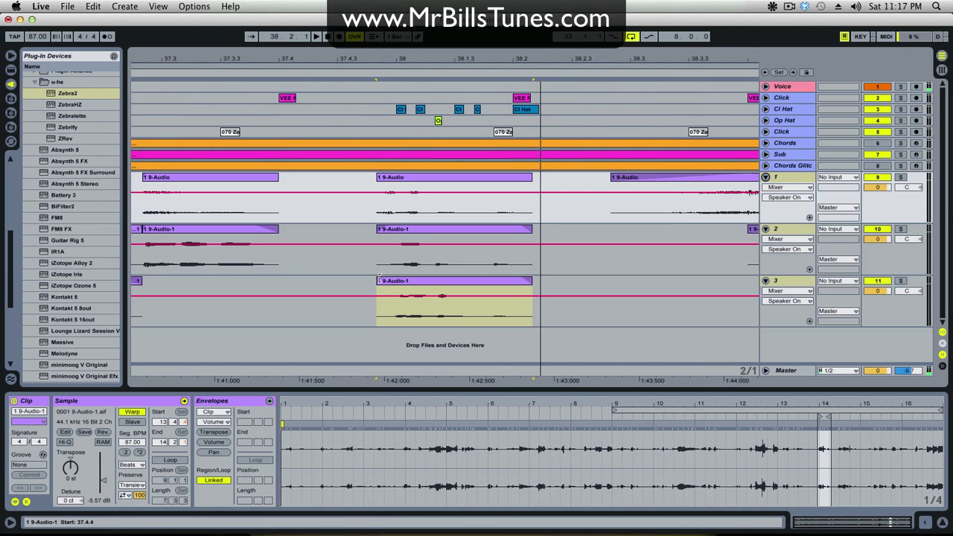
key(Up)
key(space)
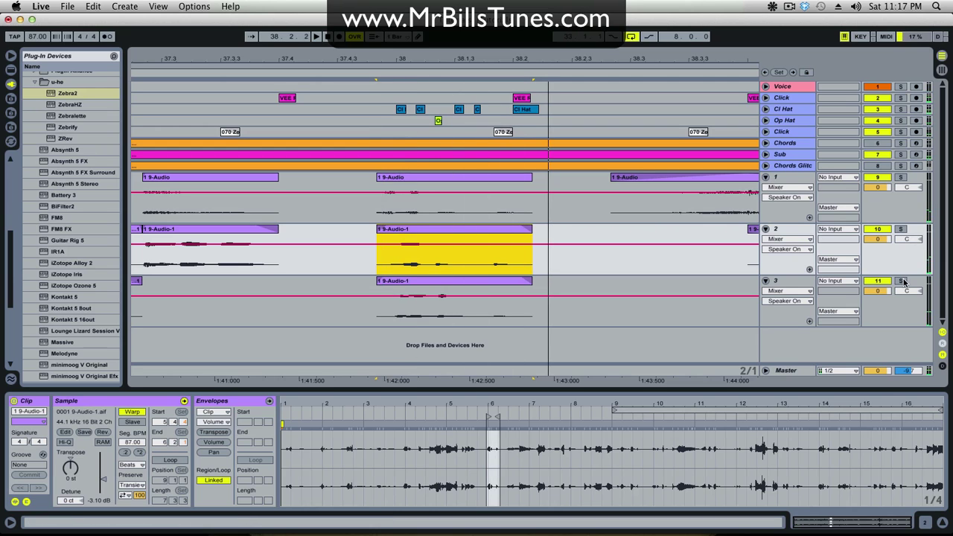
- Solo track 2 to audition its slice at 37.4.4, release the solo, and select the matching slice on track 3
click(899, 229)
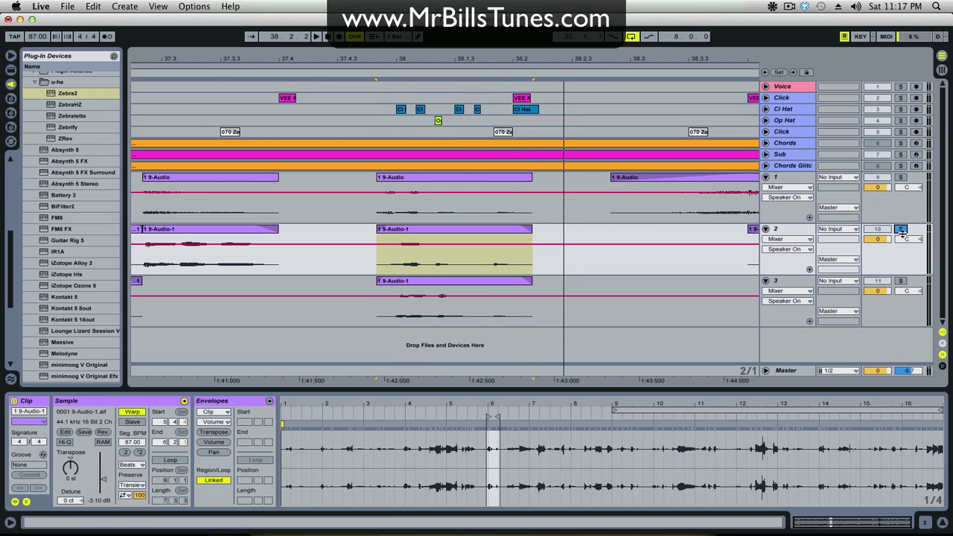
click(900, 229)
click(442, 281)
key(space)
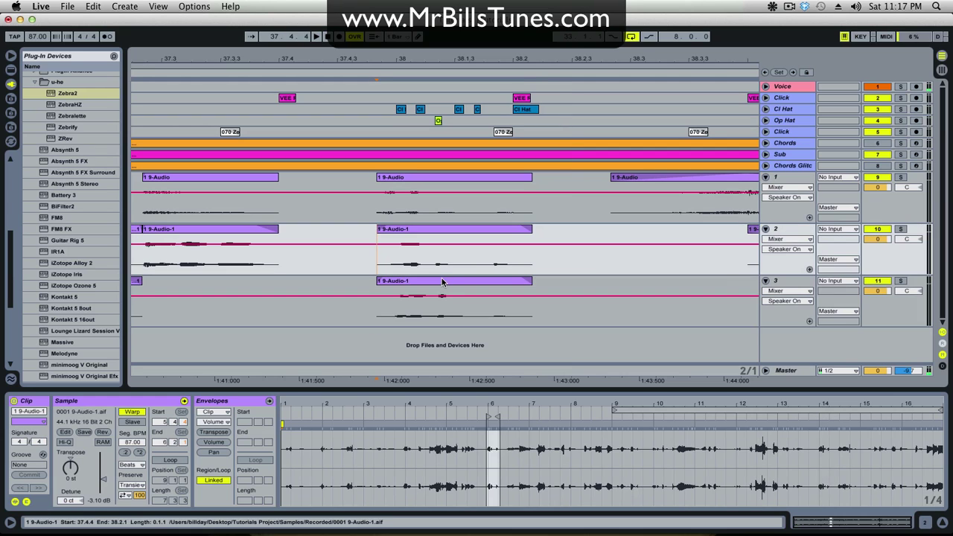
click(441, 281)
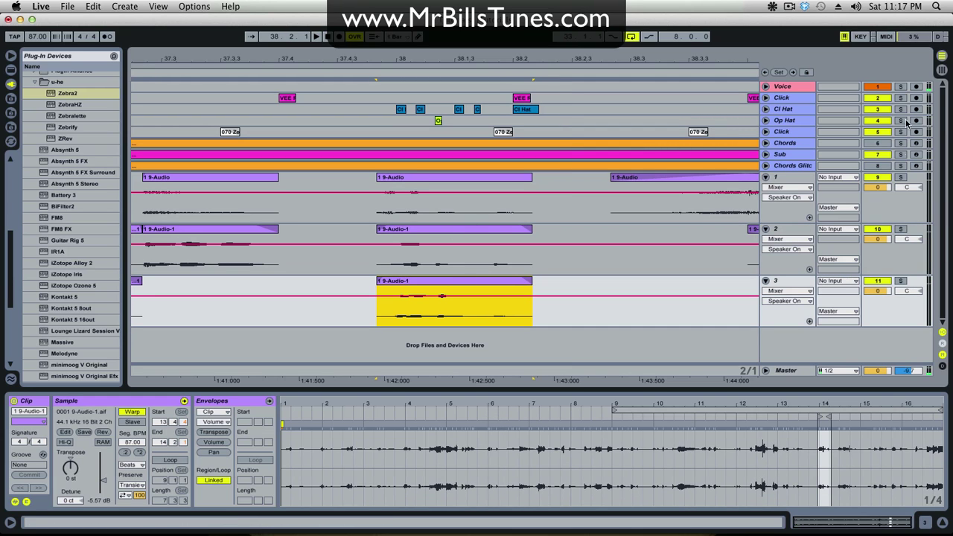
- Solo Voice and tracks 1, 2 and 3, audition the stacked slices from 37.4.4, and release the solos
click(901, 87)
click(901, 229)
click(900, 282)
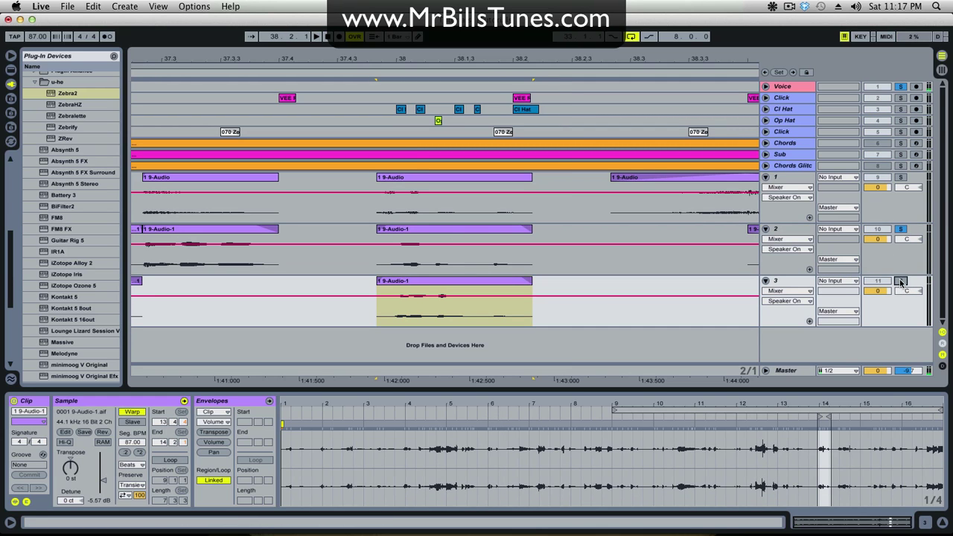
key(space)
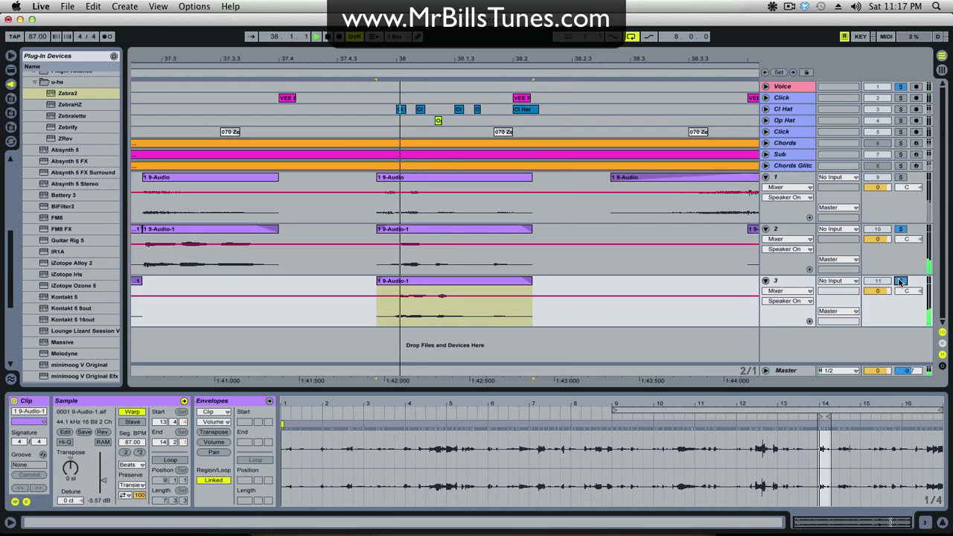
click(900, 177)
click(498, 203)
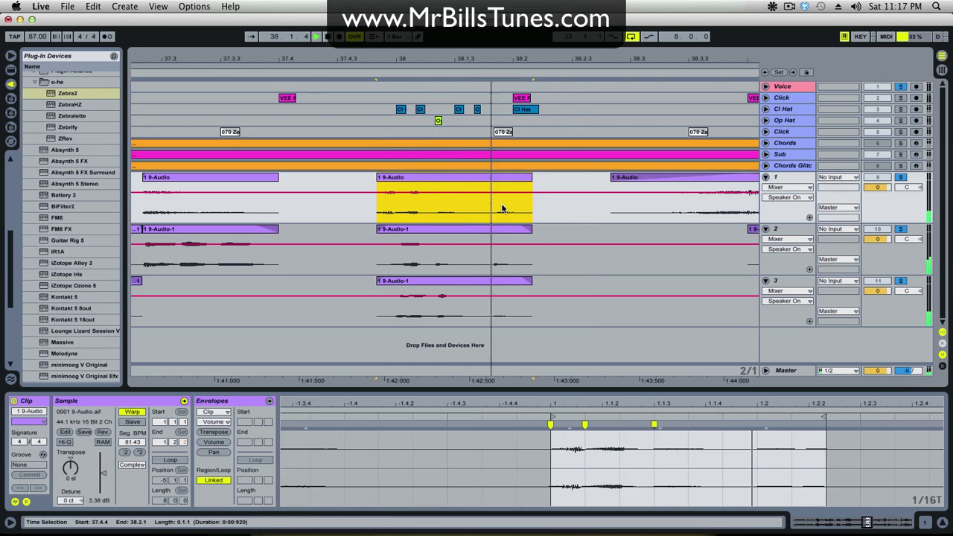
click(899, 182)
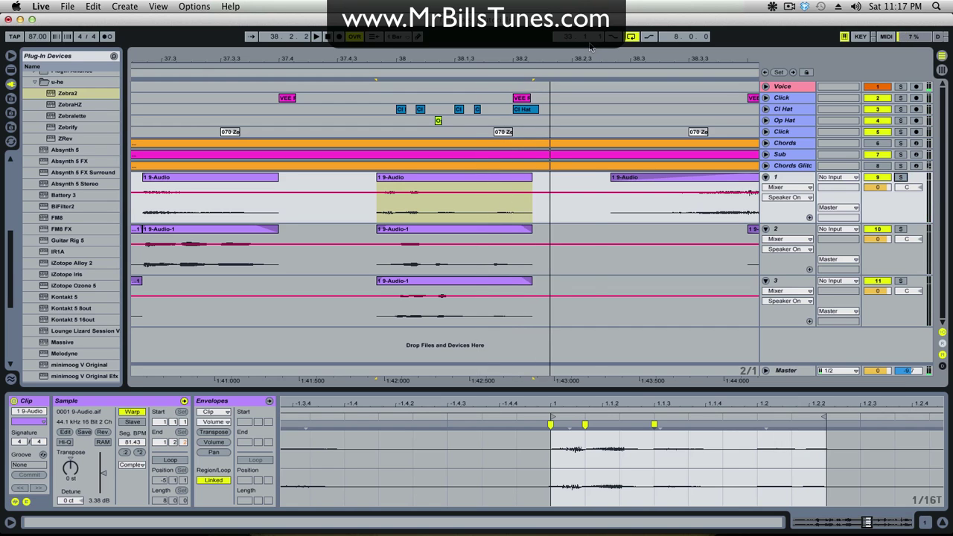
- Play the glitch layer with the full mix from 37.1.1
key(minus)
key(minus)
key(minus)
key(minus)
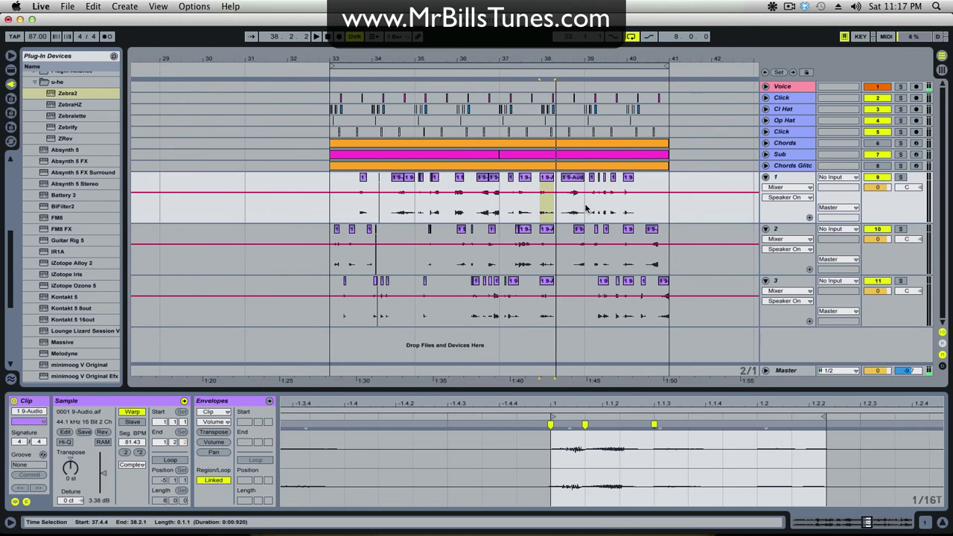
click(502, 217)
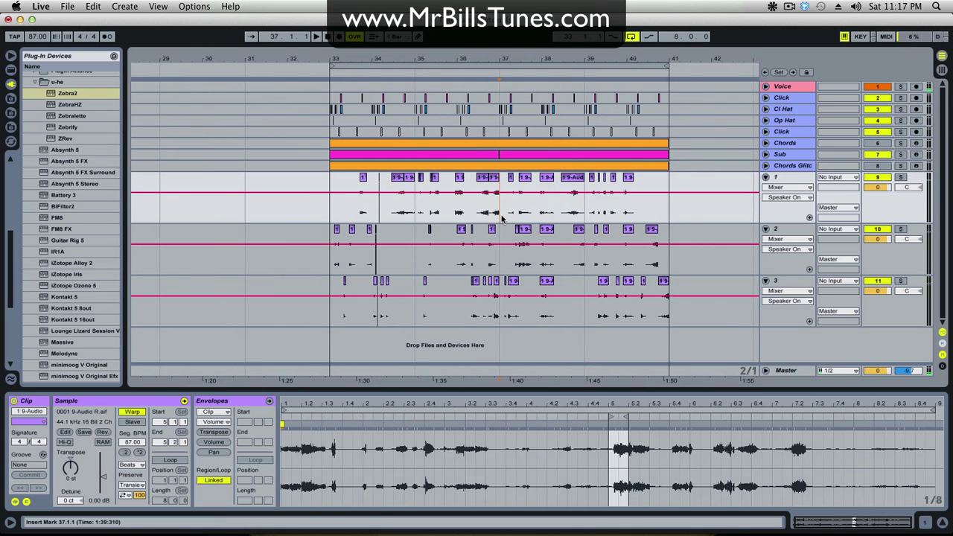
key(space)
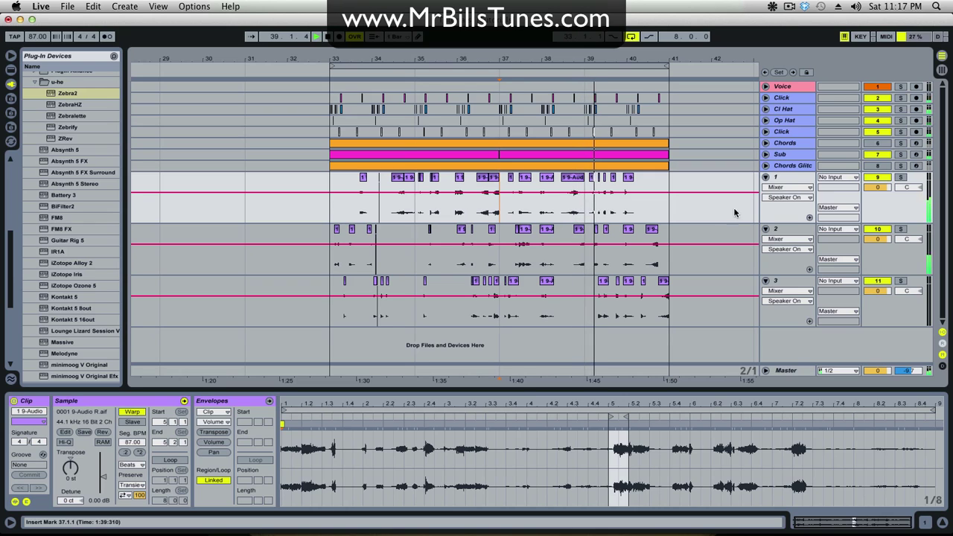
key(space)
- Fold tracks 1, 2 and 3 and group them under the name Glitch
click(779, 178)
key(alt+u)
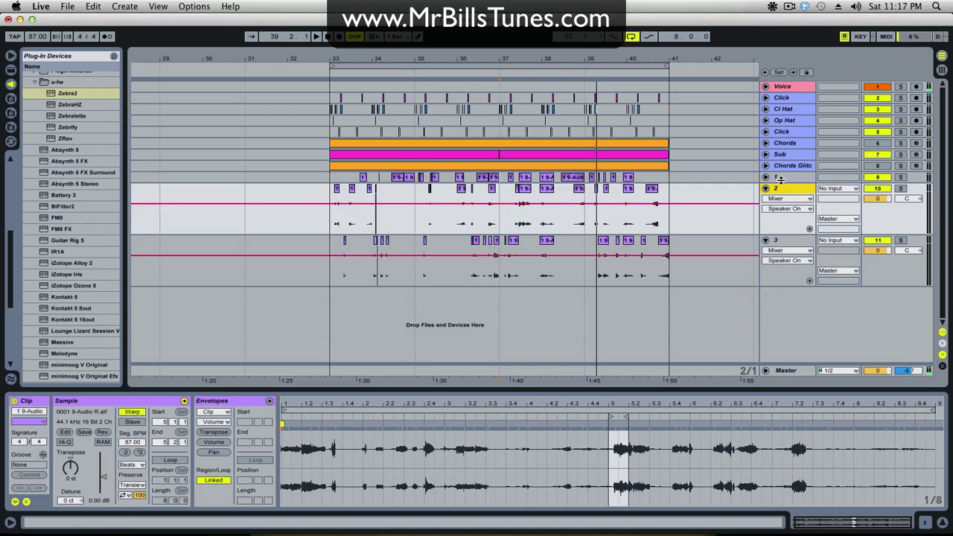
shift+click(782, 178)
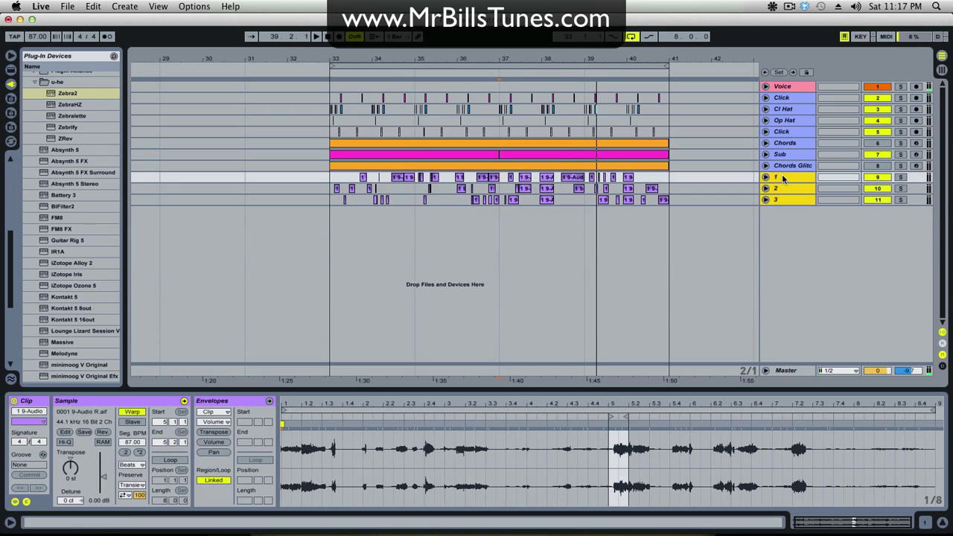
key(super+g)
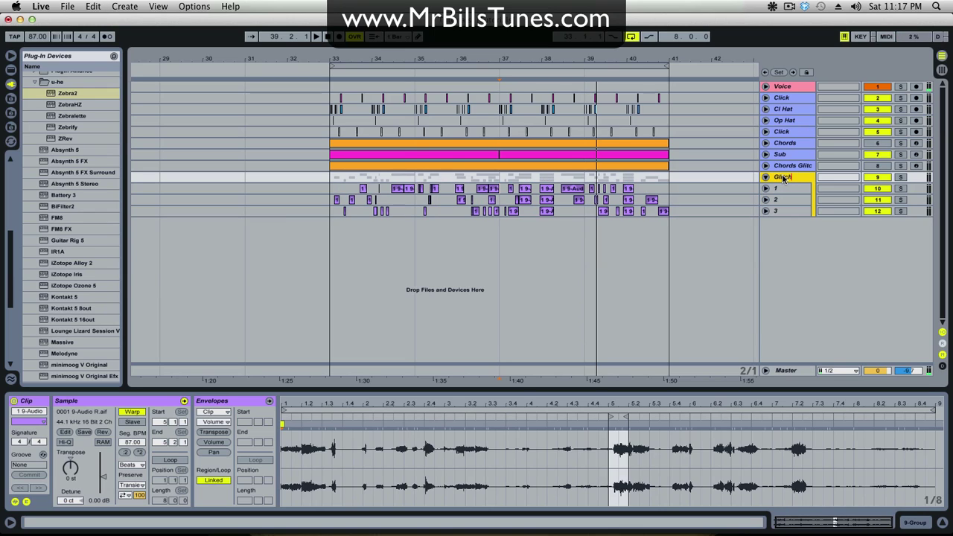
key(Return)
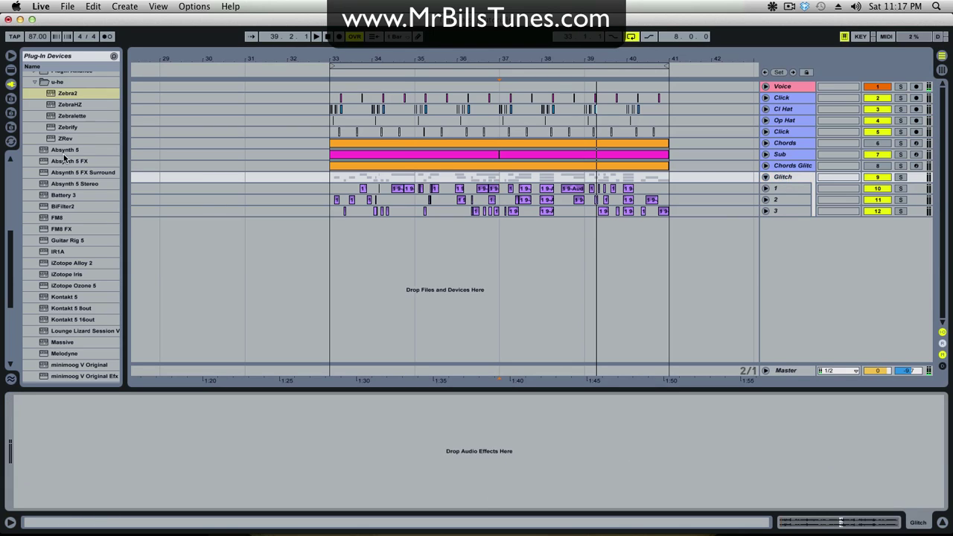
- Add the Uhbik-F flanger to the Glitch group and choose its Vibrato preset
scroll(39, 84, down, 10)
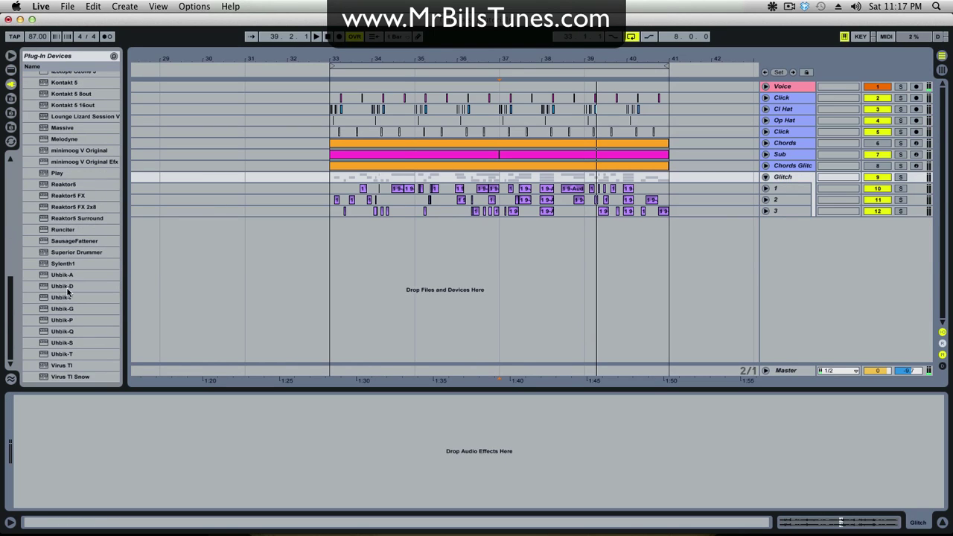
drag(55, 298, 353, 180)
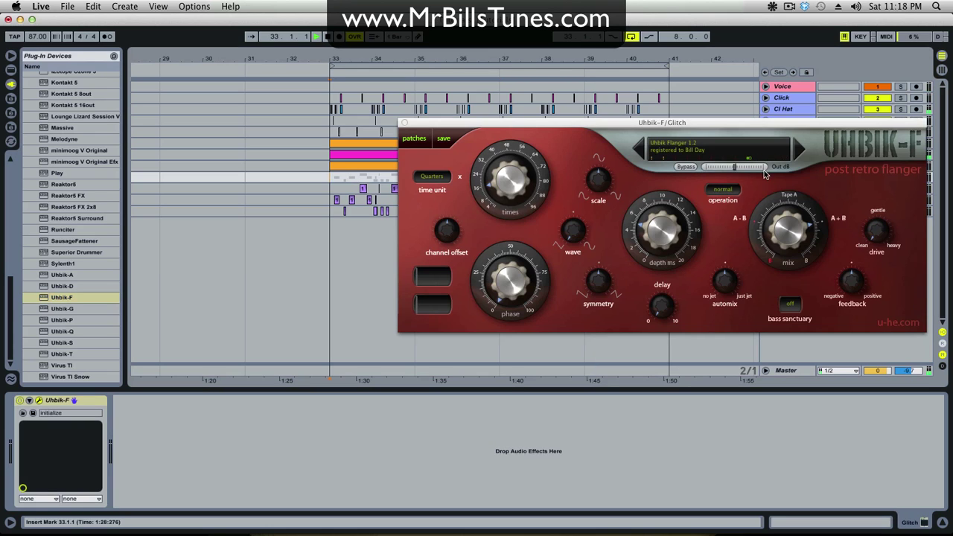
click(799, 153)
click(799, 153)
click(799, 154)
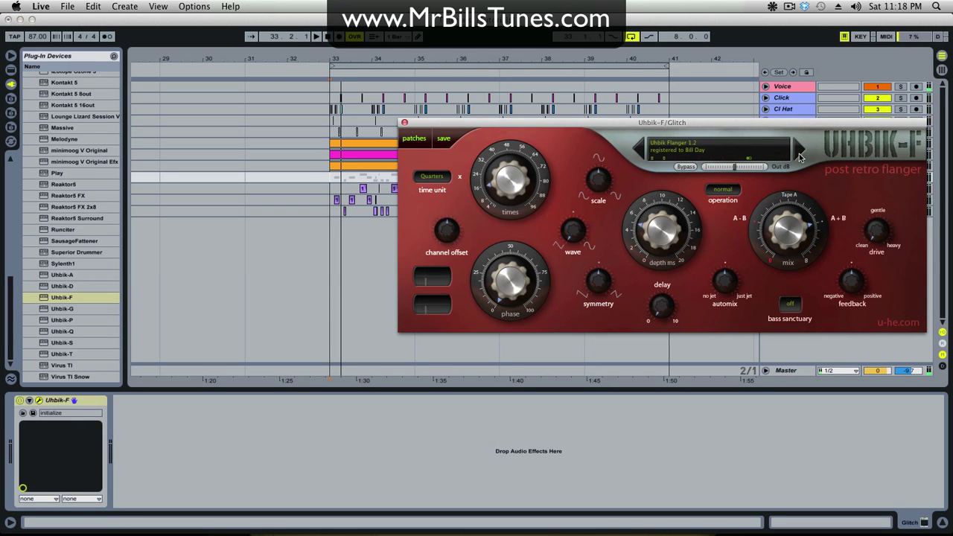
click(799, 154)
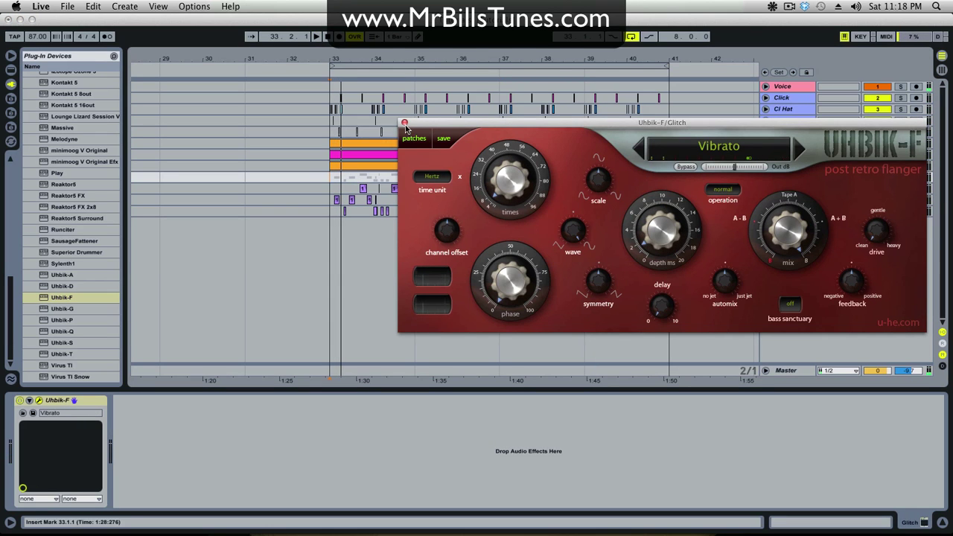
click(404, 122)
- Insert an audio track below track 3, set its input to Glitch, deactivate it and arm it for recording
right_click(772, 260)
click(804, 262)
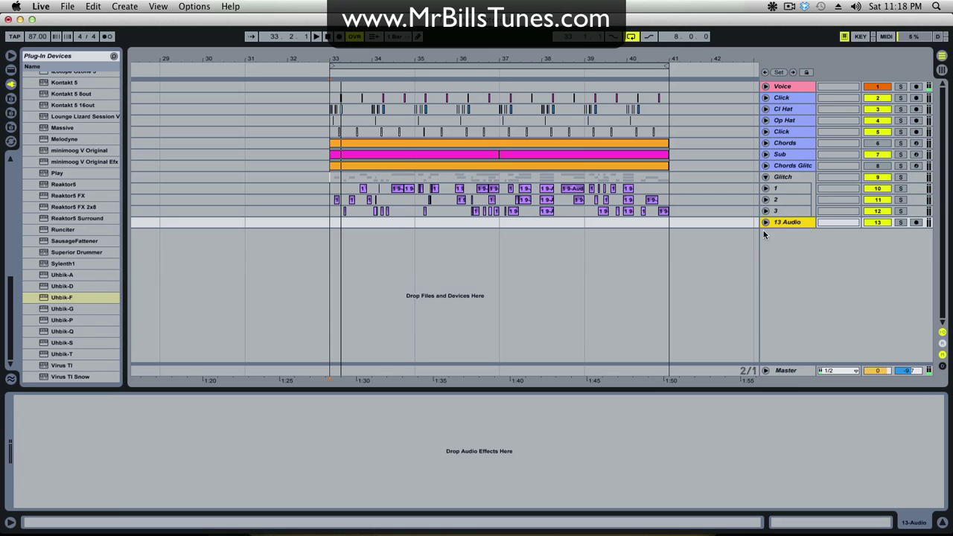
click(765, 223)
click(837, 223)
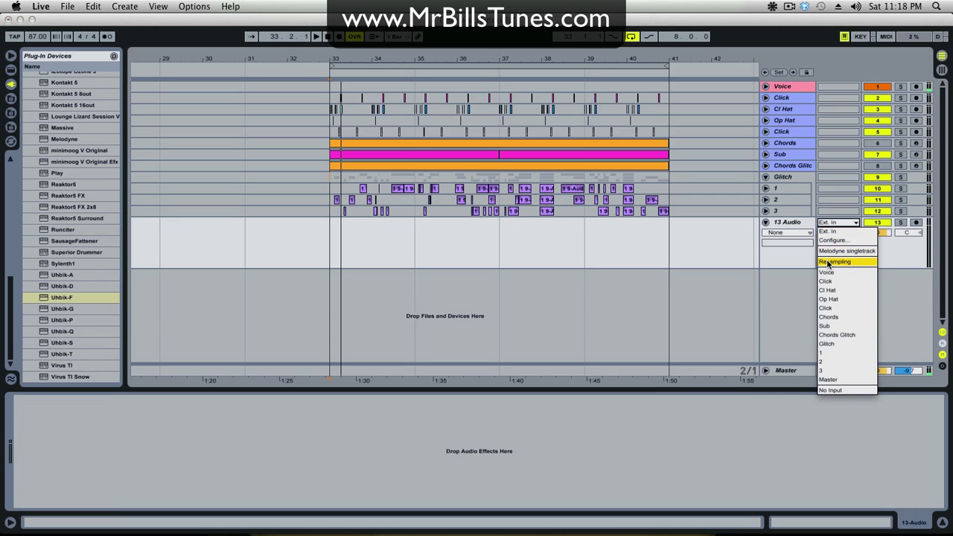
click(828, 343)
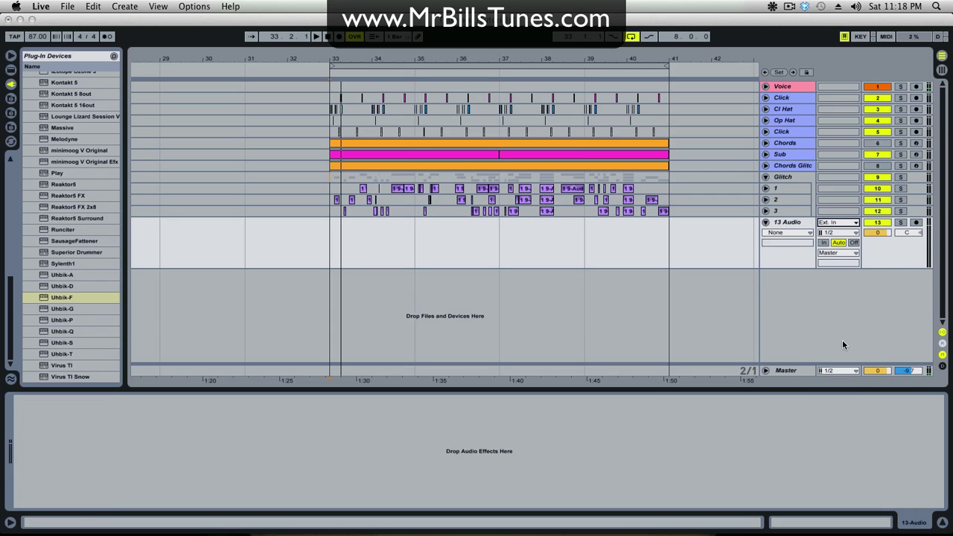
click(881, 223)
click(916, 222)
click(313, 239)
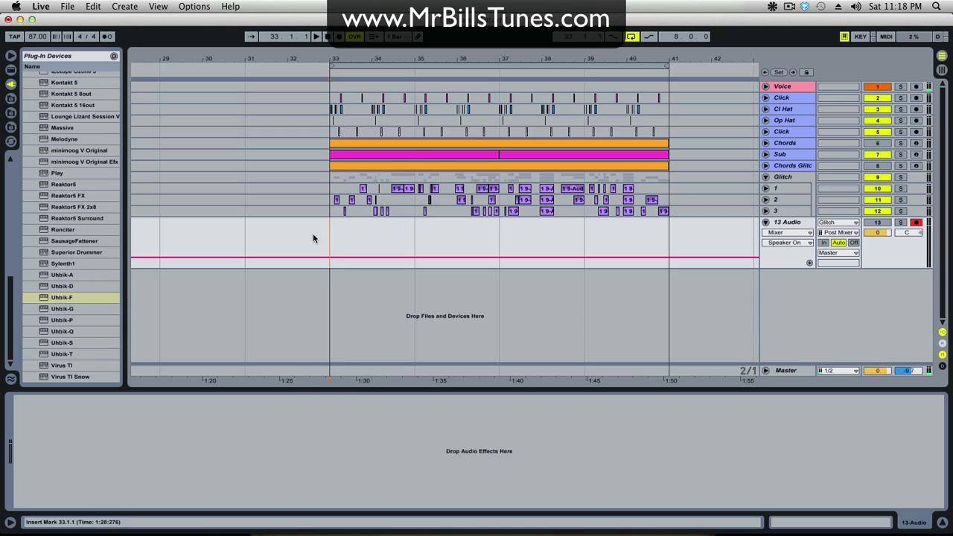
- Record the Glitch group from 33.1.1 onto the new audio track while stepping Uhbik-F through its presets from Vibrato to whimper
click(332, 177)
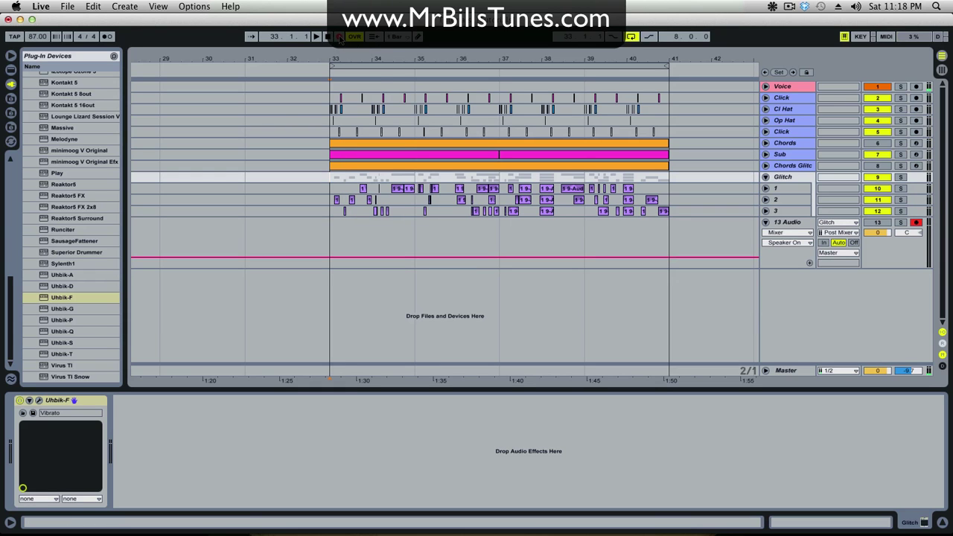
click(37, 400)
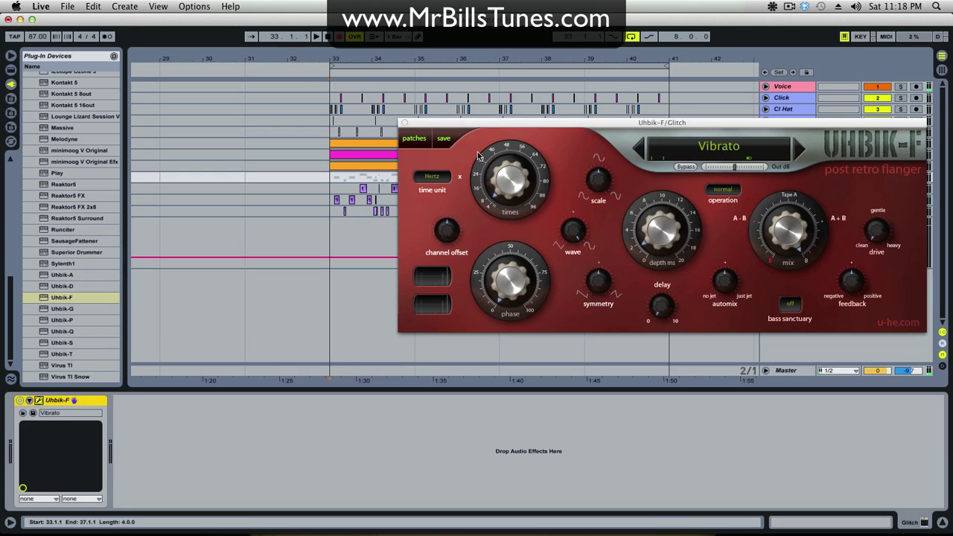
key(space)
click(801, 148)
click(801, 149)
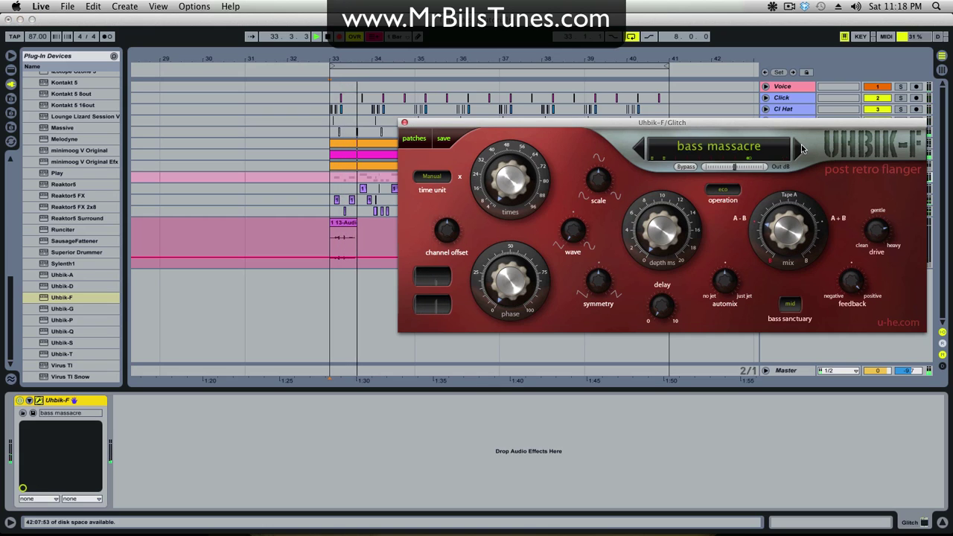
click(800, 150)
click(800, 150)
click(800, 150)
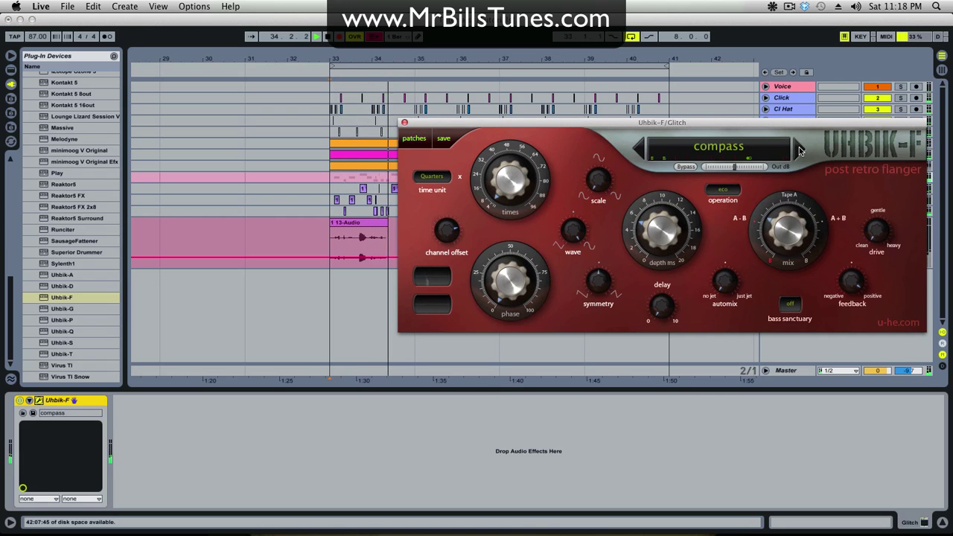
click(799, 150)
click(800, 150)
click(800, 150)
click(799, 149)
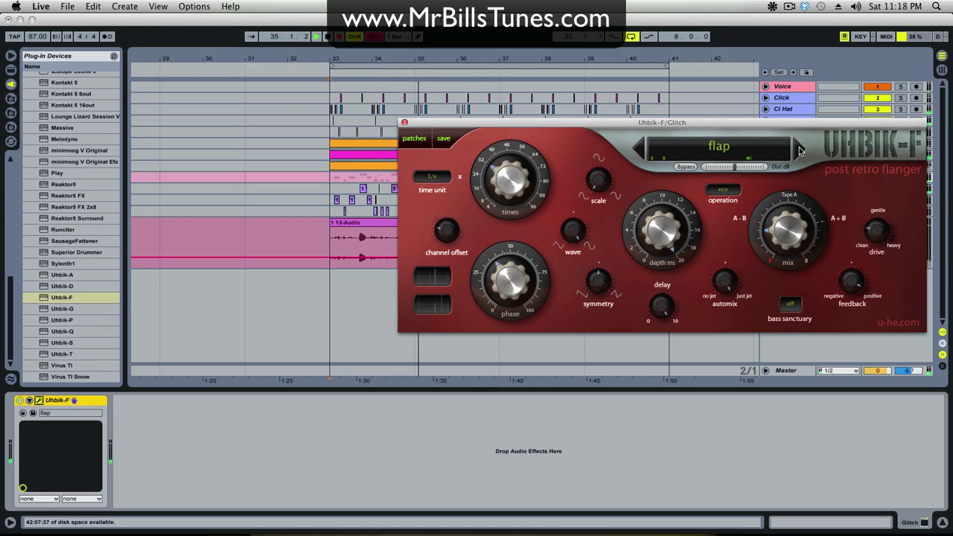
click(800, 149)
click(800, 150)
click(800, 150)
click(800, 150)
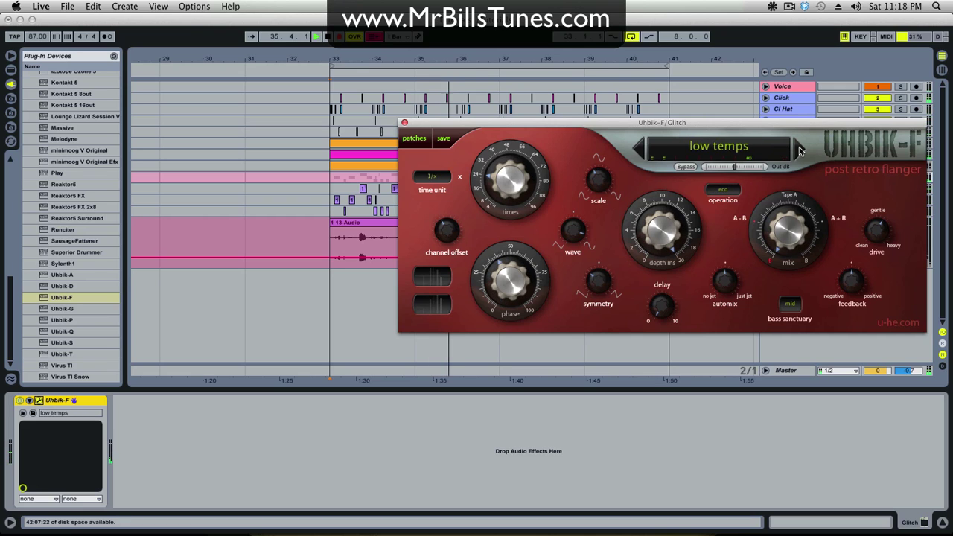
click(800, 149)
click(800, 150)
click(800, 150)
click(800, 149)
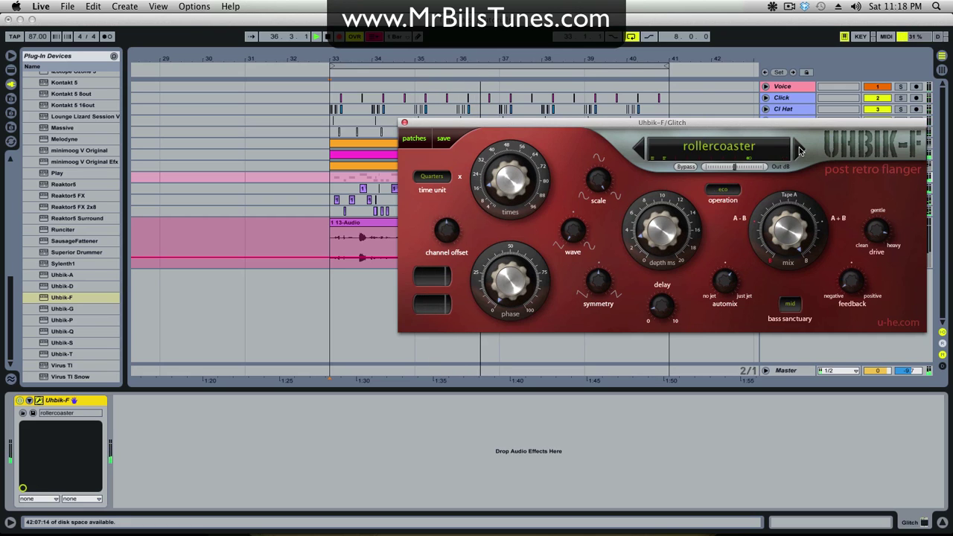
click(800, 150)
click(800, 149)
click(800, 149)
click(800, 149)
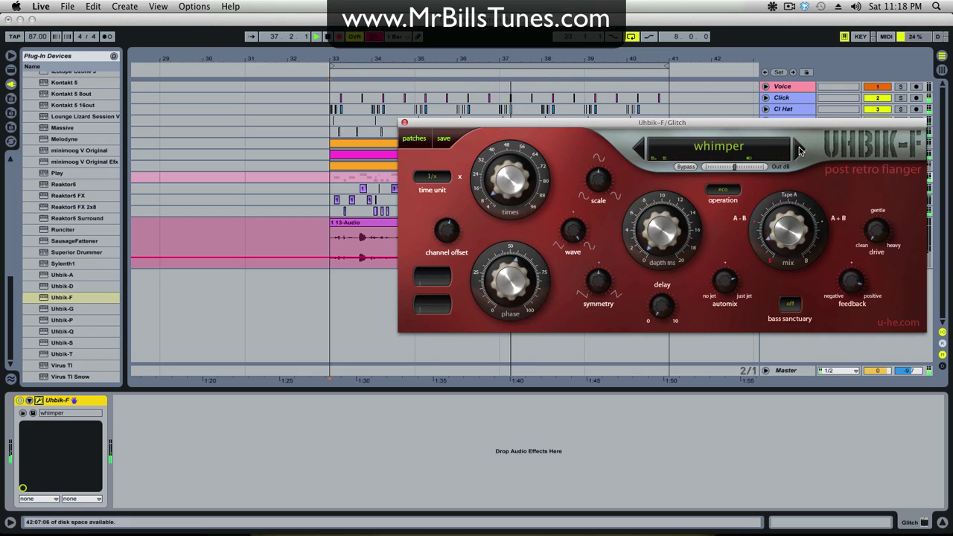
- Remove Uhbik-F from the Glitch group, and view the recorded clip before deleting the 13 Audio track
click(65, 400)
key(Delete)
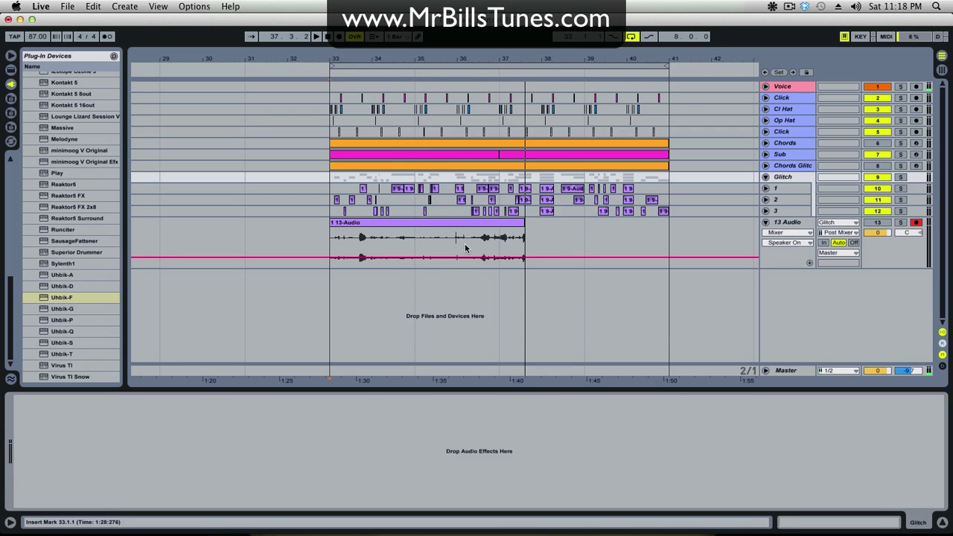
click(504, 236)
double_click(504, 235)
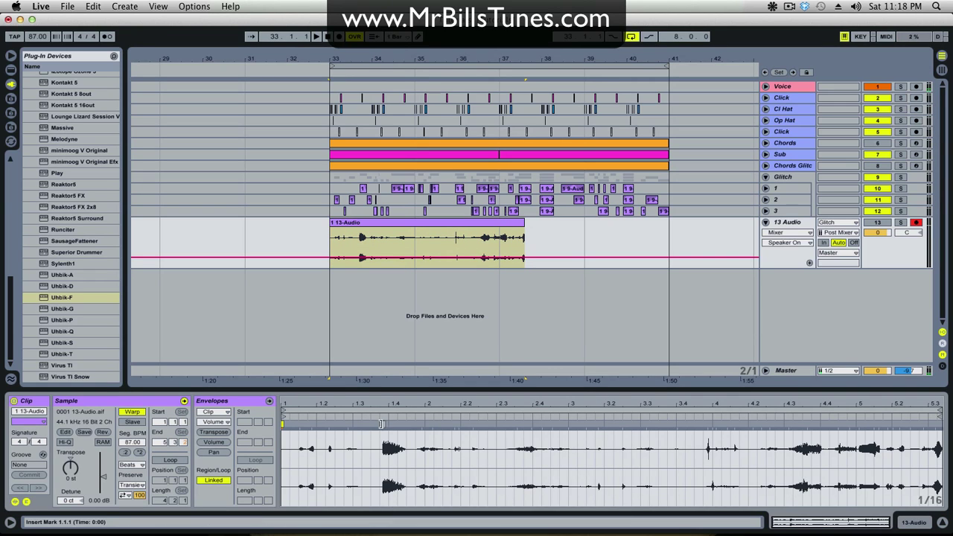
click(790, 224)
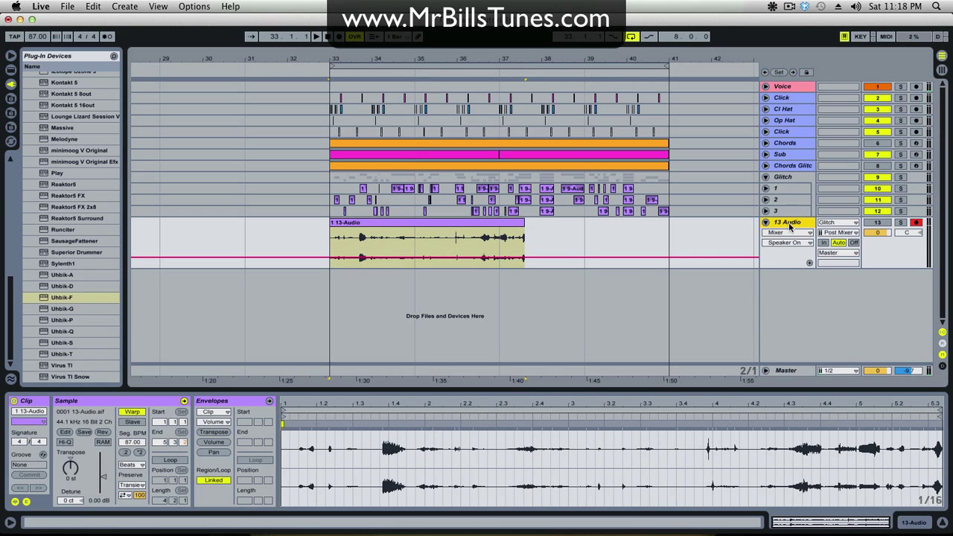
key(Delete)
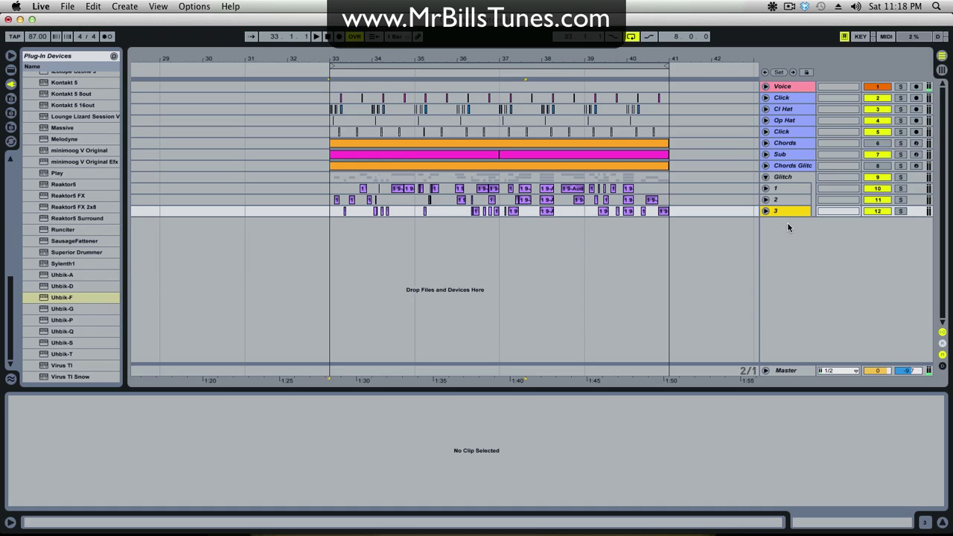
- Color the Glitch group track purple
click(782, 179)
right_click(785, 179)
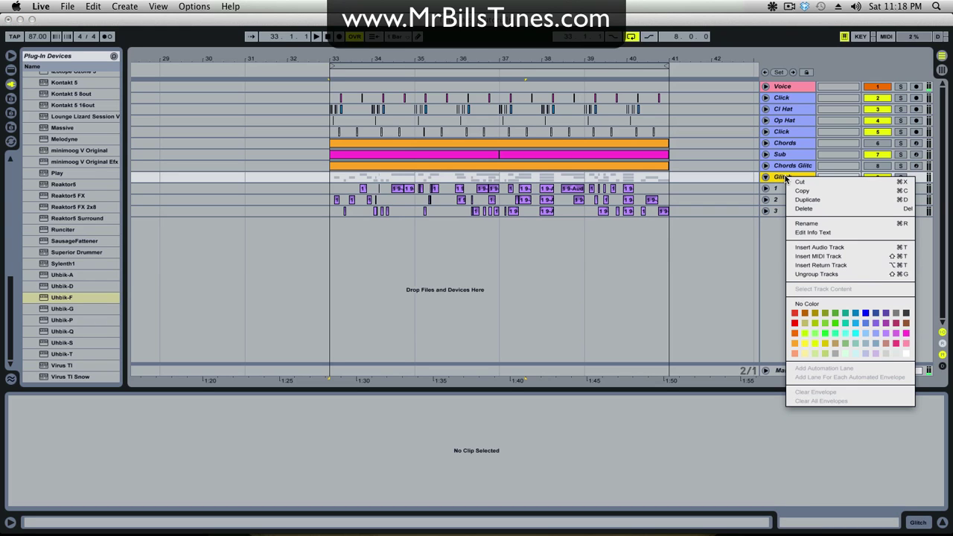
click(887, 335)
- Select all slices on tracks 1, 2 and 3 from 33.1.1 to 41.1.1
click(697, 216)
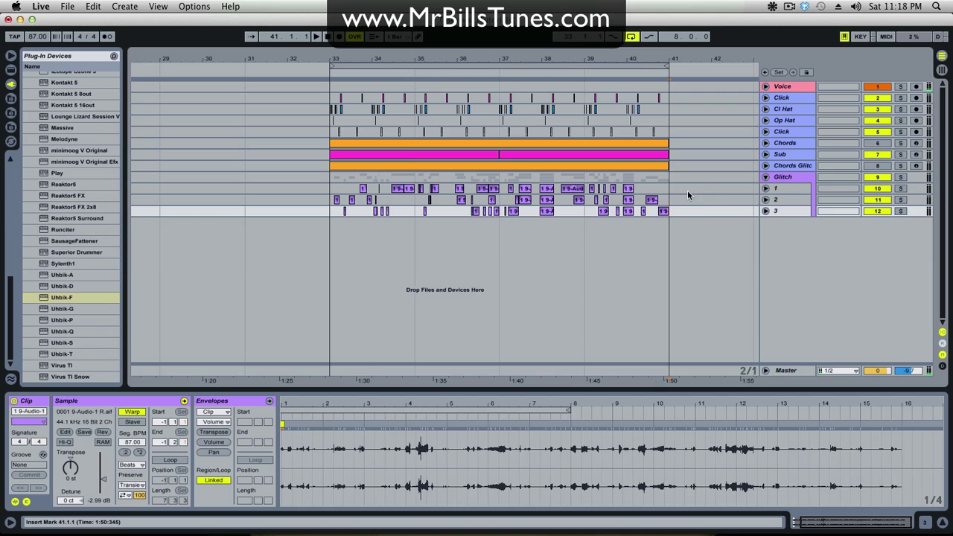
drag(672, 189, 331, 216)
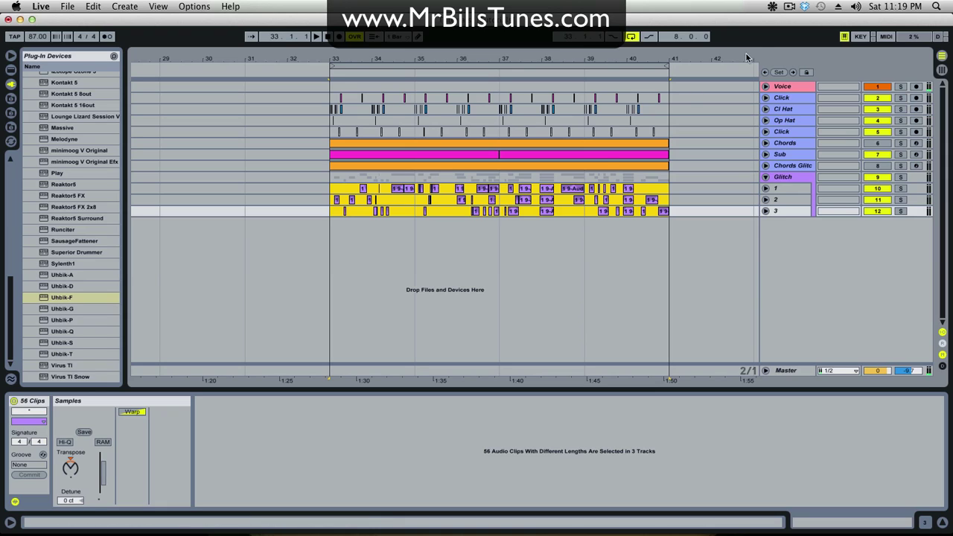
click(789, 6)
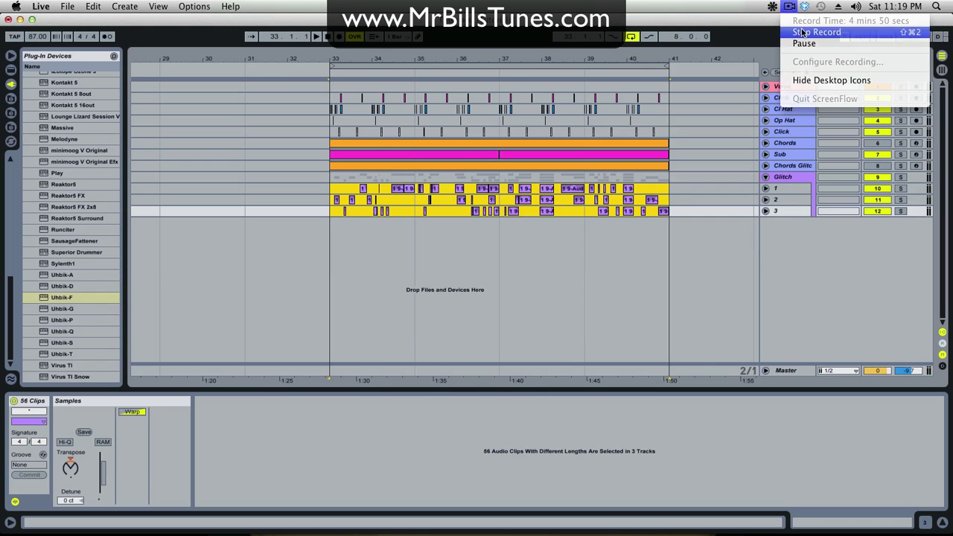